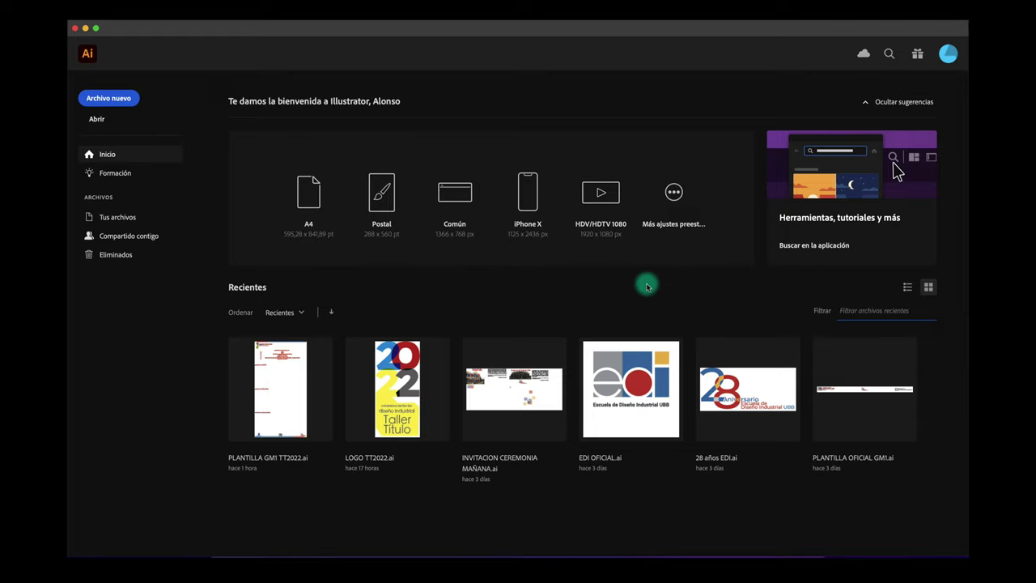
Step: In Nuevo Documento, preview the A4, landscape A4, Carta and Web (grande) presets, then try millimetre units
{"action": "left_click", "coordinate": [673, 192]}
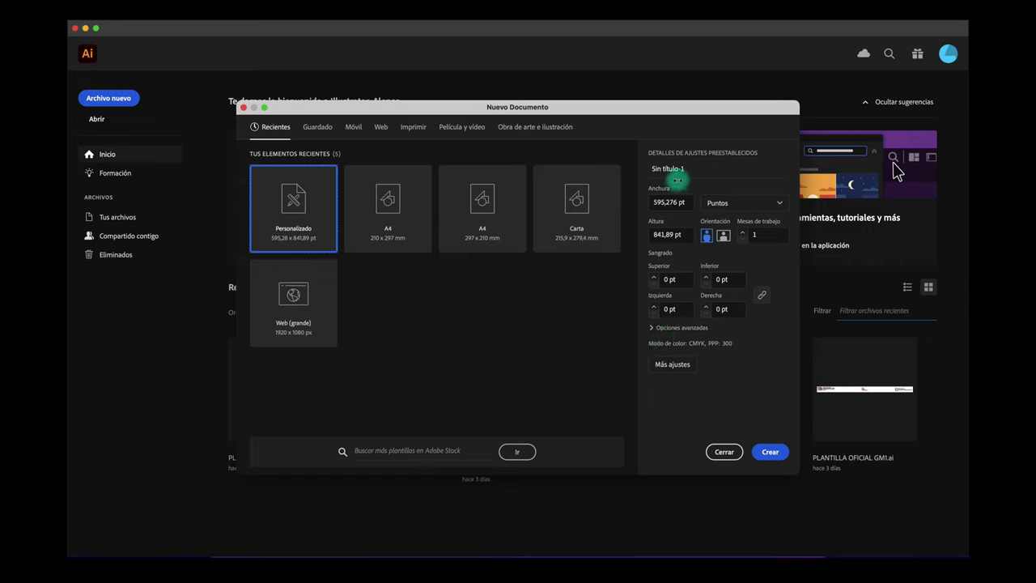
{"action": "left_click", "coordinate": [405, 228]}
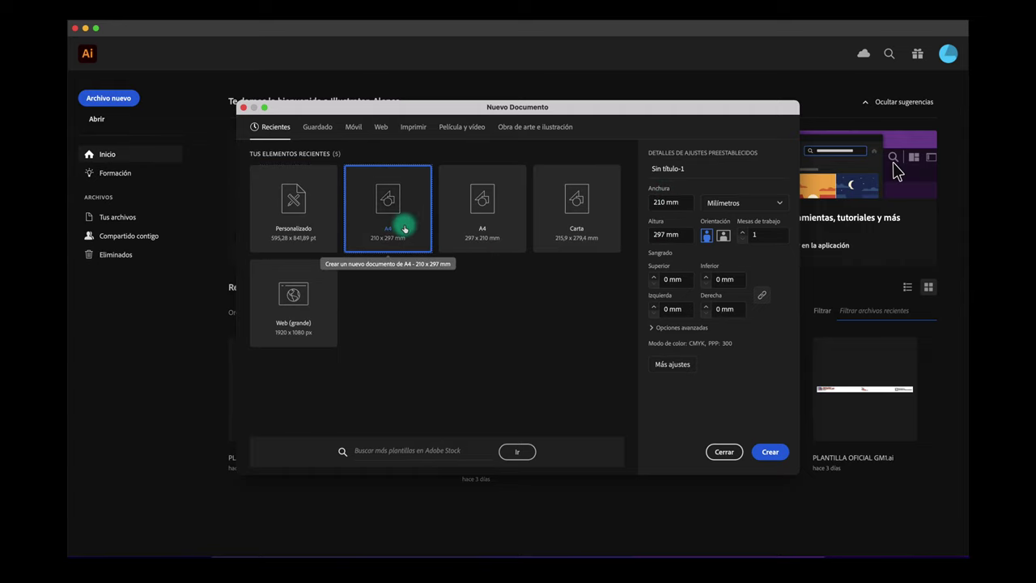
{"action": "left_click", "coordinate": [504, 205]}
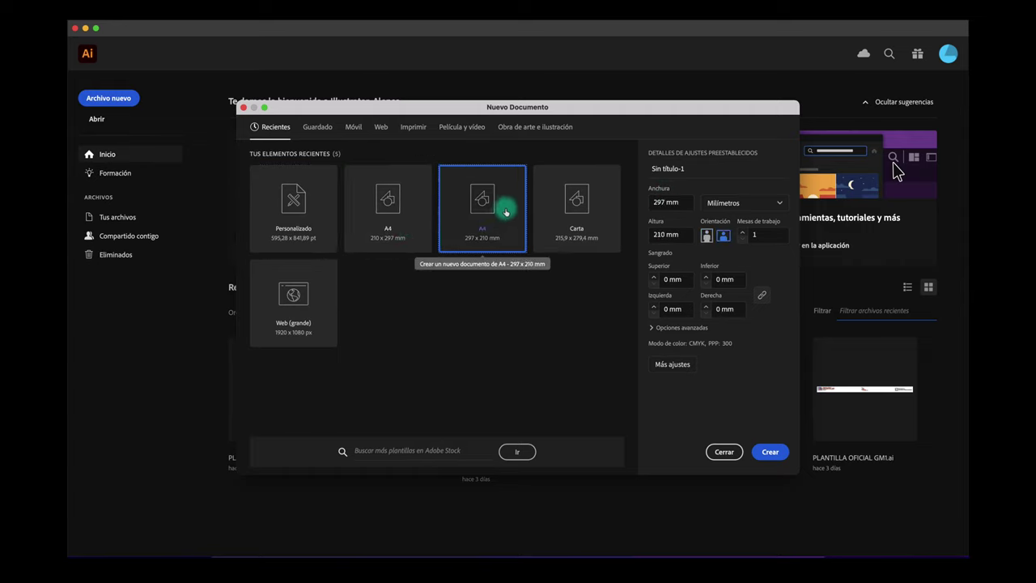
{"action": "left_click", "coordinate": [586, 217]}
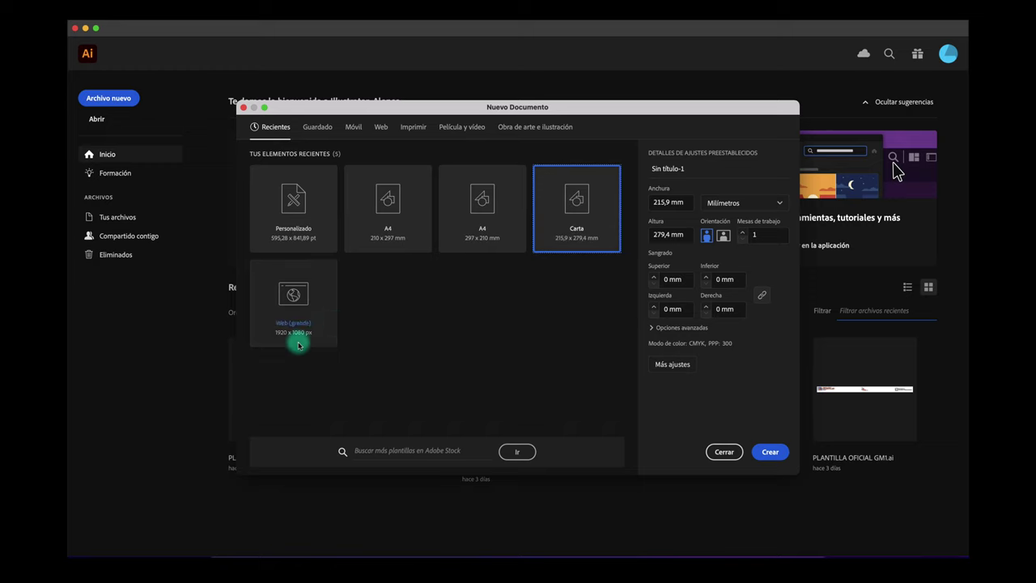
{"action": "left_click", "coordinate": [300, 309]}
{"action": "left_click", "coordinate": [299, 197]}
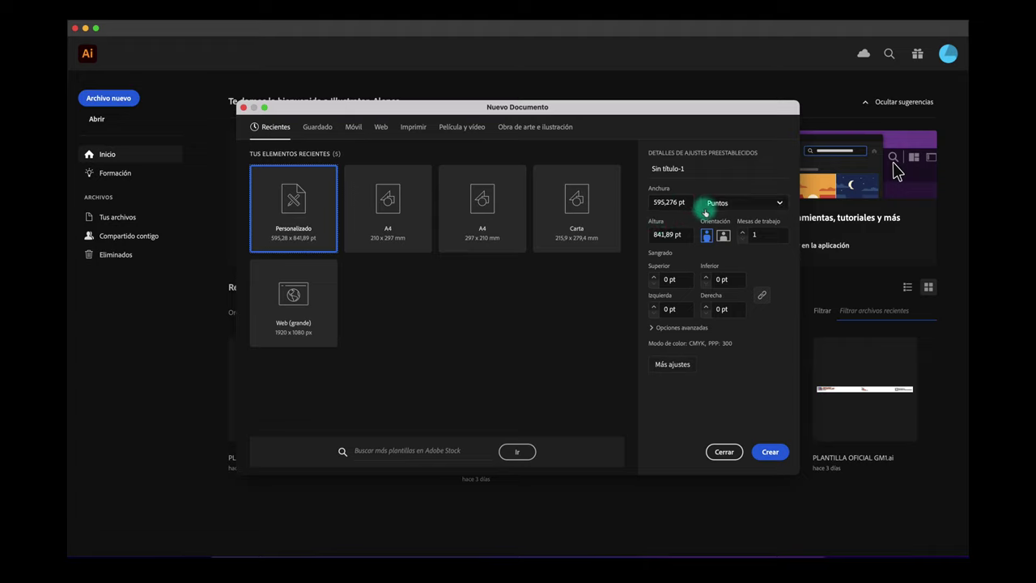
{"action": "left_click", "coordinate": [717, 202]}
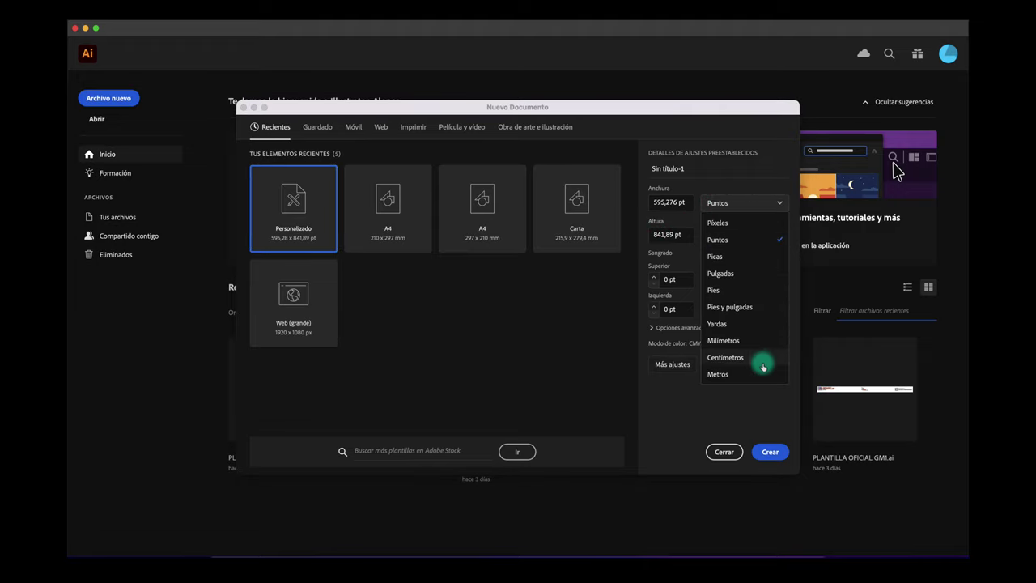
{"action": "left_click", "coordinate": [751, 340]}
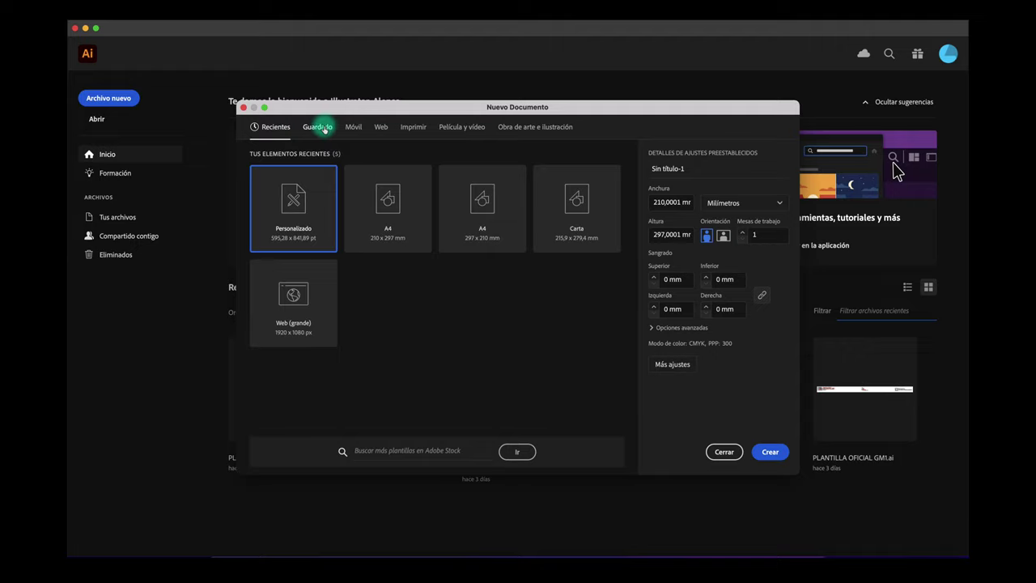
Step: Browse the Saved, Mobile, Web and Print preset tabs, ending back on Recientes
{"action": "left_click", "coordinate": [323, 127]}
{"action": "left_click", "coordinate": [353, 127]}
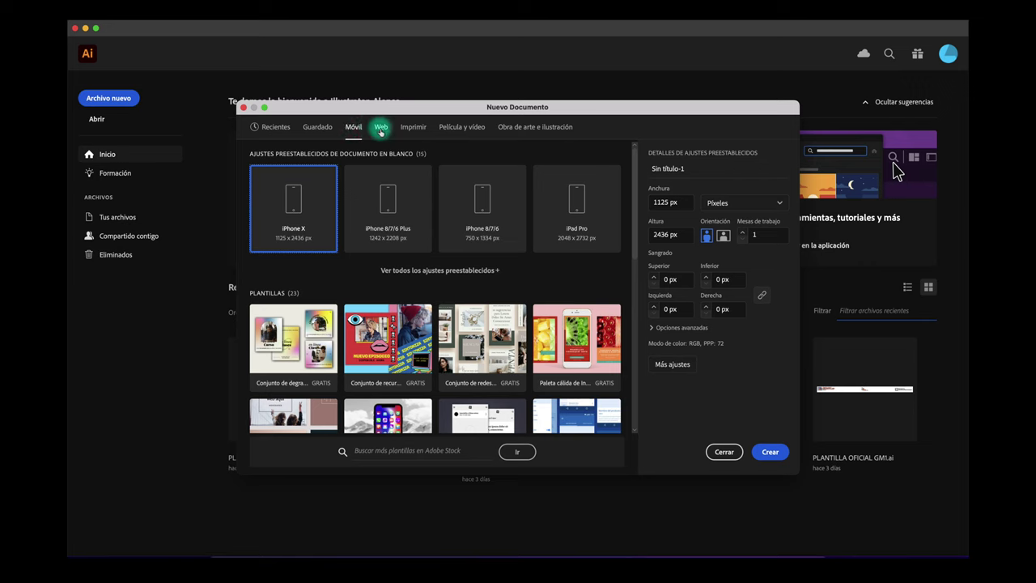
{"action": "left_click", "coordinate": [381, 128]}
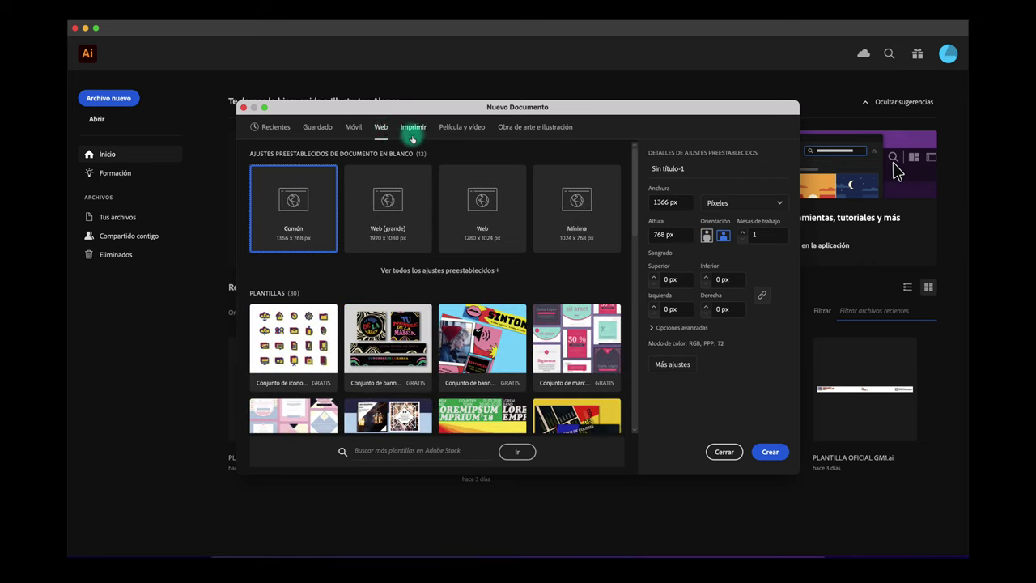
{"action": "left_click", "coordinate": [413, 128]}
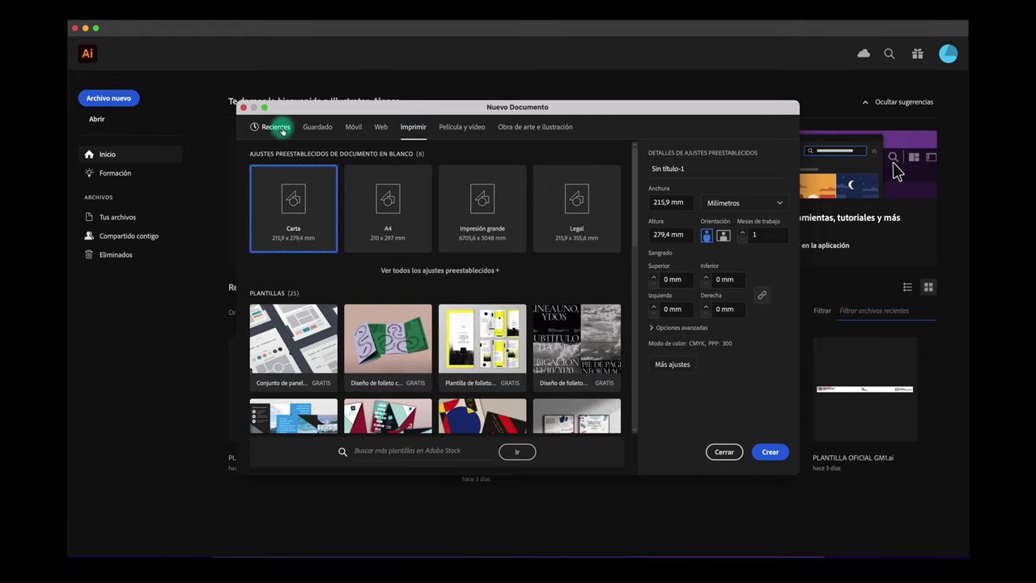
{"action": "left_click", "coordinate": [317, 127]}
{"action": "left_click", "coordinate": [287, 129]}
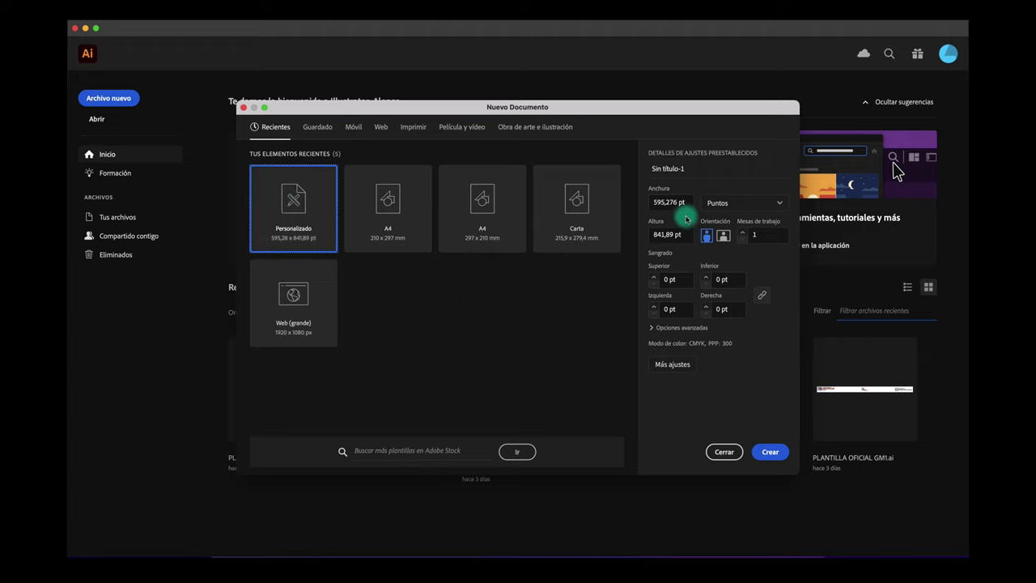
Step: Switch units to Milímetros and enter 300 for both Anchura and Altura
{"action": "left_click", "coordinate": [738, 205]}
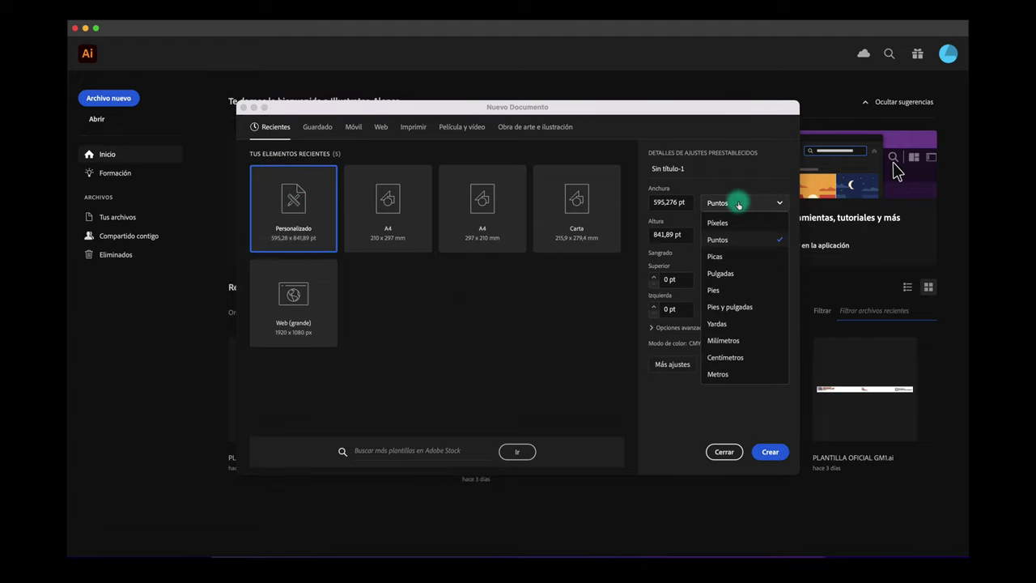
{"action": "left_click", "coordinate": [755, 340]}
{"action": "double_click", "coordinate": [674, 202]}
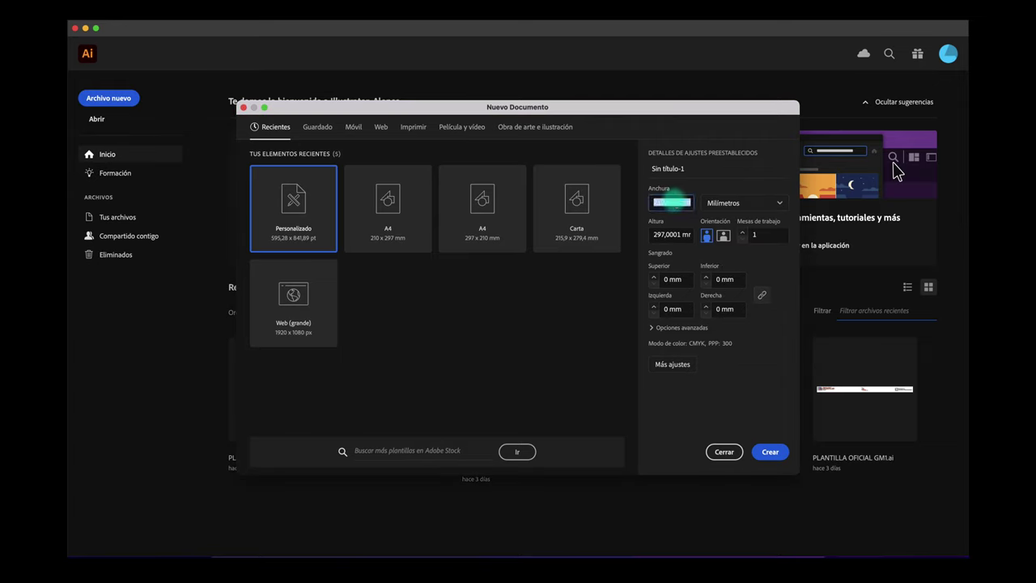
{"action": "type", "text": "300"}
{"action": "double_click", "coordinate": [672, 233]}
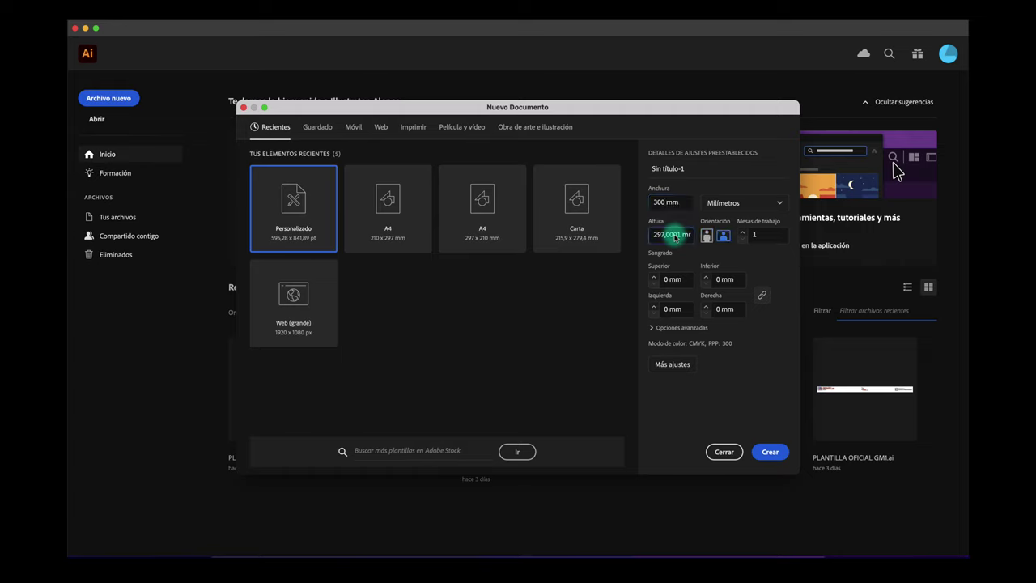
{"action": "type", "text": "300"}
{"action": "left_click", "coordinate": [607, 302]}
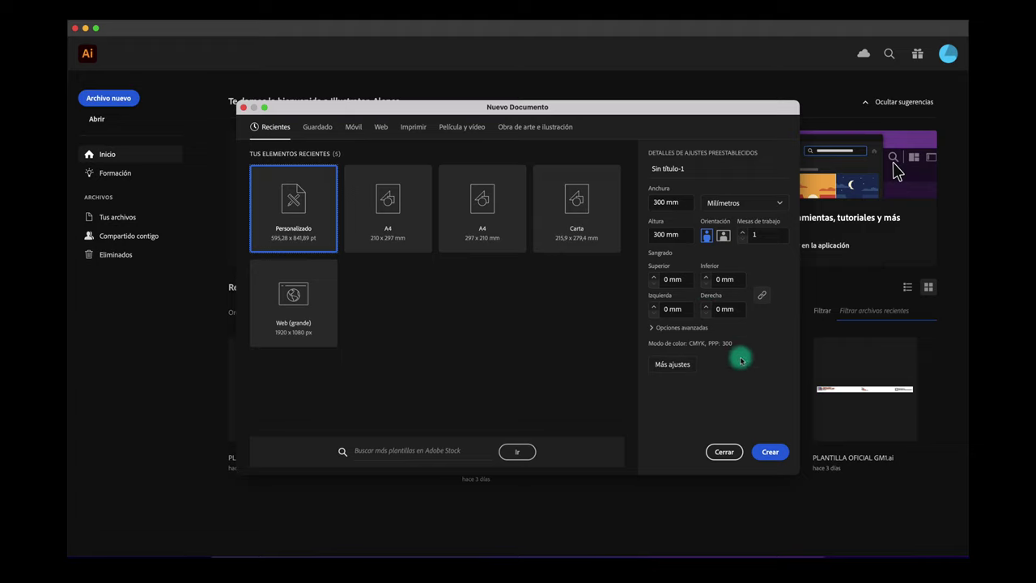
Step: Create the 300 × 300 mm document, show rulers and zoom in on the canvas
{"action": "left_click", "coordinate": [770, 451]}
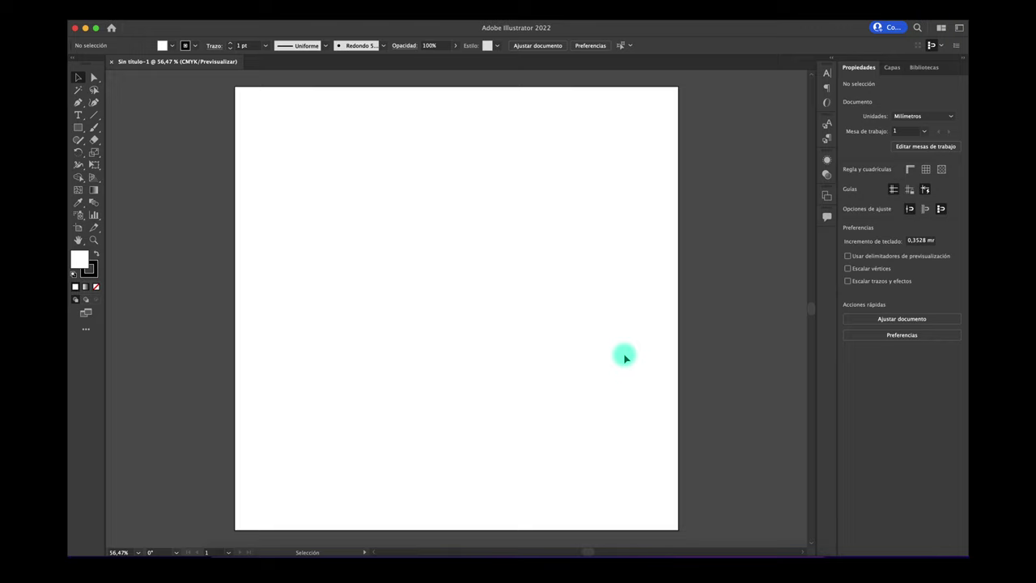
{"action": "key", "text": "ctrl+r"}
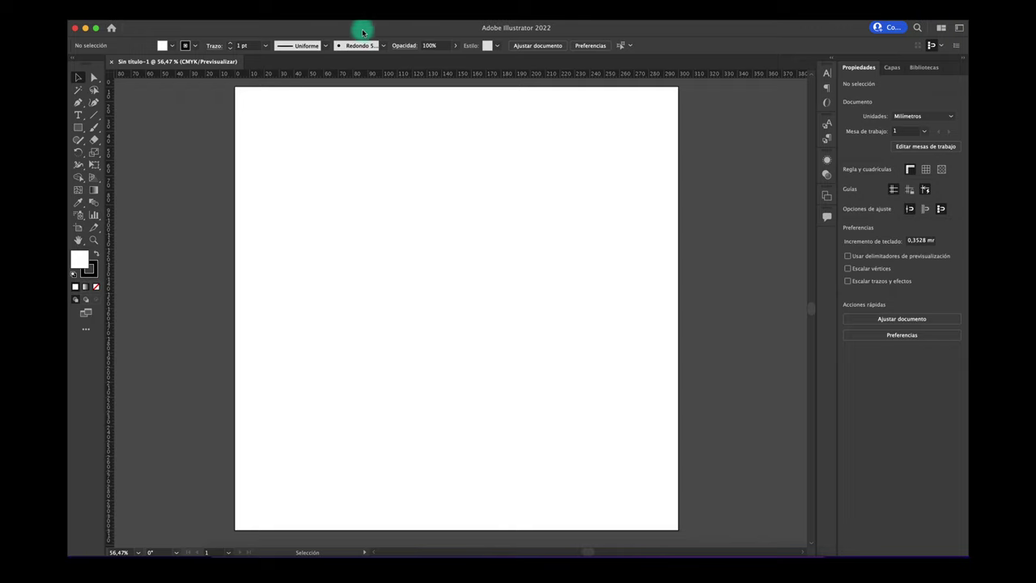
{"action": "scroll", "coordinate": [339, 118], "scroll_direction": "up", "scroll_amount": 2}
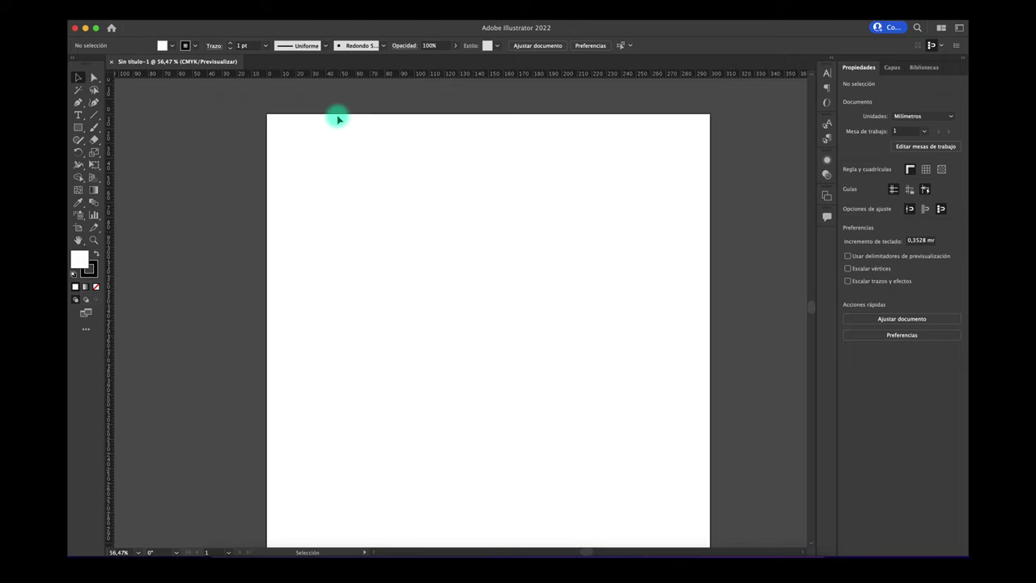
{"action": "scroll", "coordinate": [338, 119], "scroll_direction": "up", "scroll_amount": 2}
{"action": "scroll", "coordinate": [338, 119], "scroll_direction": "up", "scroll_amount": 2}
{"action": "scroll", "coordinate": [338, 119], "scroll_direction": "up", "scroll_amount": 2}
{"action": "scroll", "coordinate": [339, 119], "scroll_direction": "up", "scroll_amount": 2}
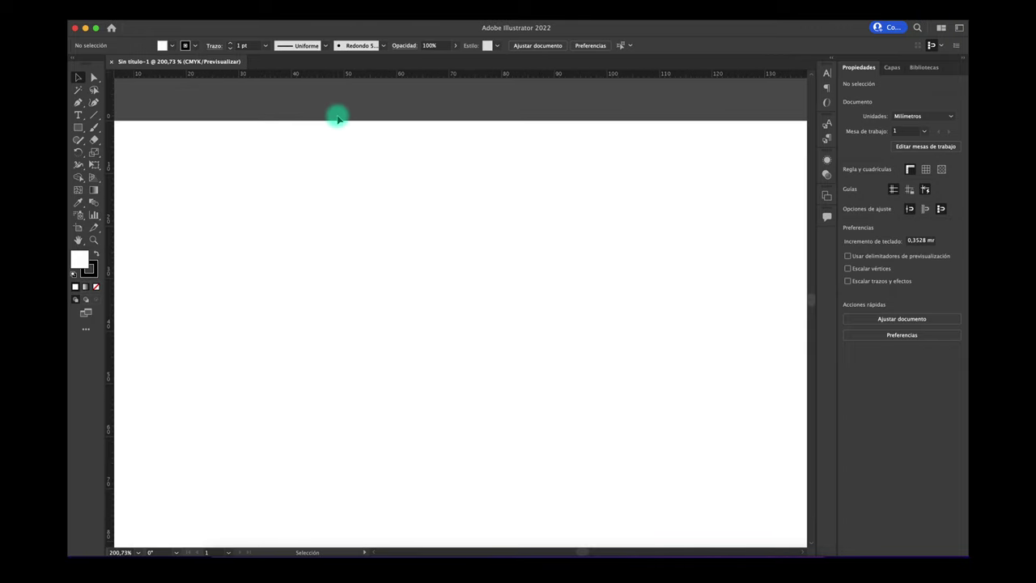
Step: Check the ruler units are millimetres and pan around the artboard
{"action": "right_click", "coordinate": [321, 77]}
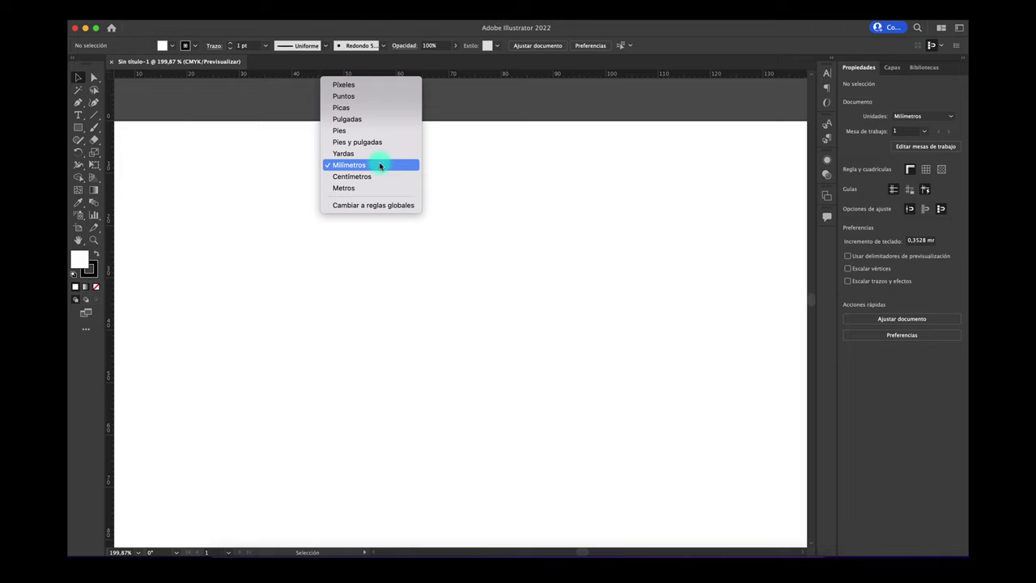
{"action": "left_click", "coordinate": [512, 158]}
{"action": "scroll", "coordinate": [302, 145], "scroll_direction": "left", "scroll_amount": 3}
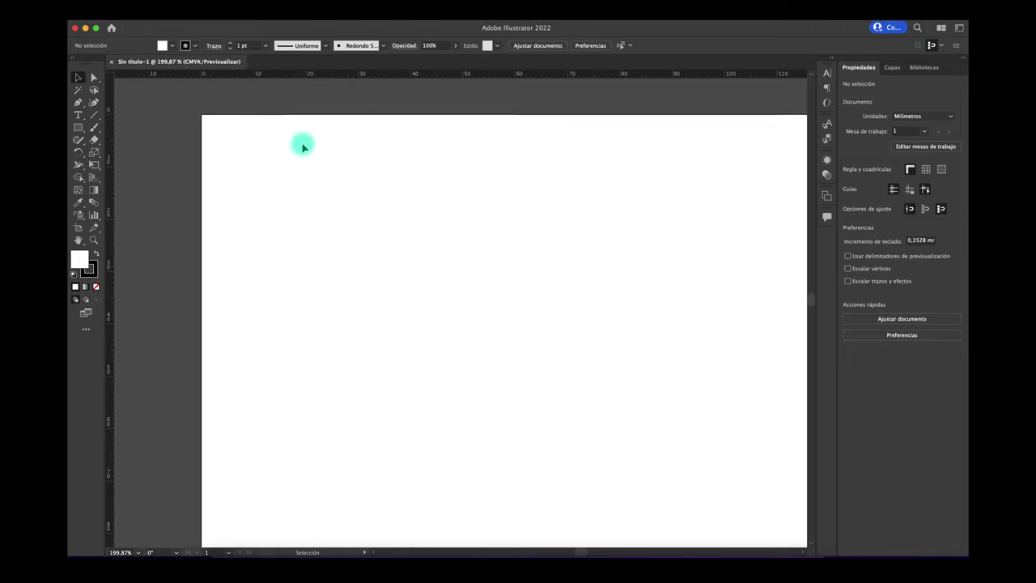
{"action": "scroll", "coordinate": [302, 144], "scroll_direction": "down", "scroll_amount": 2}
{"action": "scroll", "coordinate": [302, 145], "scroll_direction": "down", "scroll_amount": 2}
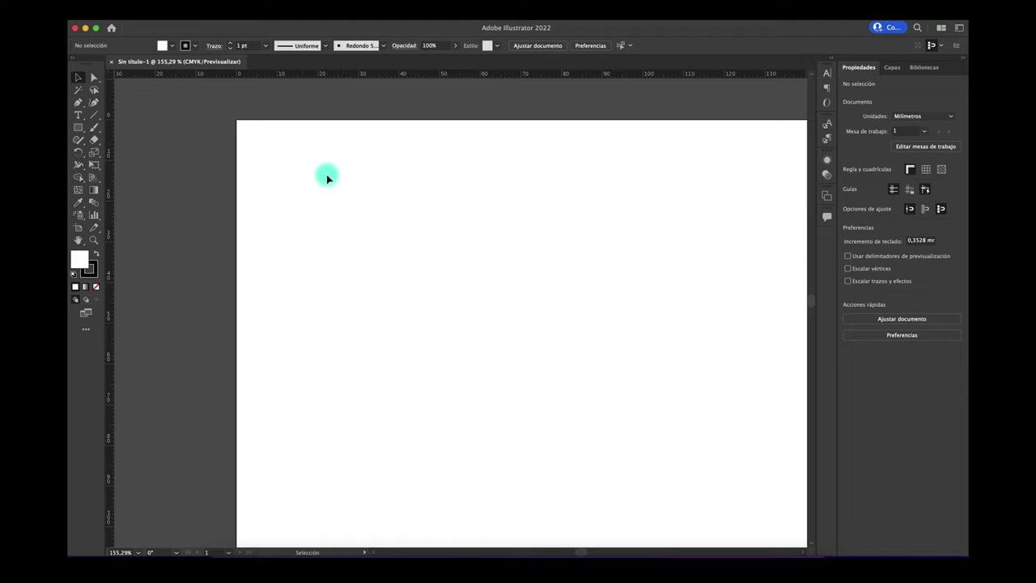
{"action": "scroll", "coordinate": [326, 174], "scroll_direction": "right", "scroll_amount": 2}
{"action": "scroll", "coordinate": [326, 174], "scroll_direction": "right", "scroll_amount": 2}
{"action": "scroll", "coordinate": [326, 174], "scroll_direction": "down", "scroll_amount": 2}
{"action": "scroll", "coordinate": [326, 174], "scroll_direction": "up", "scroll_amount": 1}
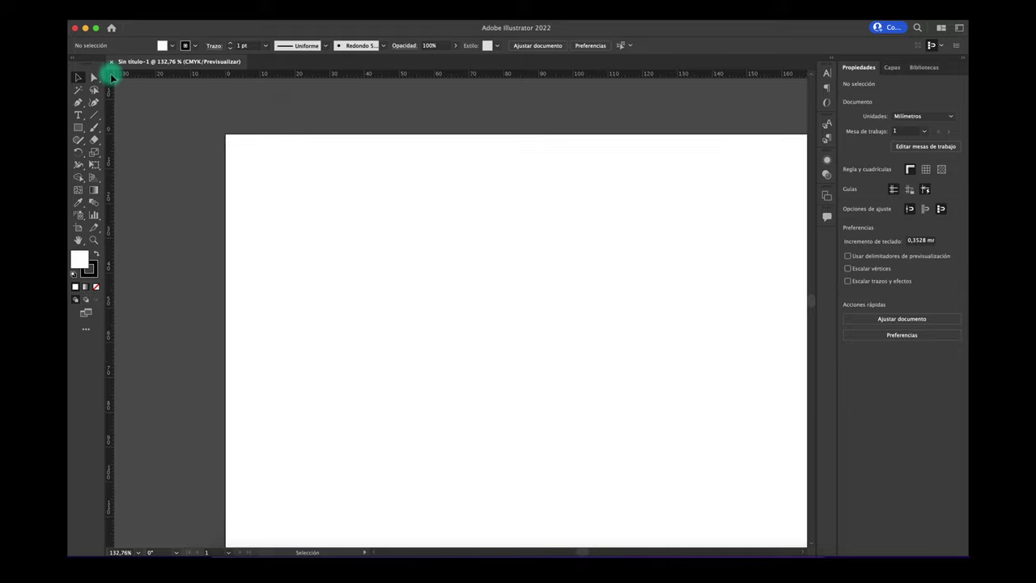
Step: Drag the ruler origin to the artboard's top-left corner and reframe the page
{"action": "mouse_move", "coordinate": [108, 74]}
{"action": "left_mouse_down"}
{"action": "mouse_move", "coordinate": [203, 144]}
{"action": "mouse_move", "coordinate": [225, 134]}
{"action": "left_mouse_up"}
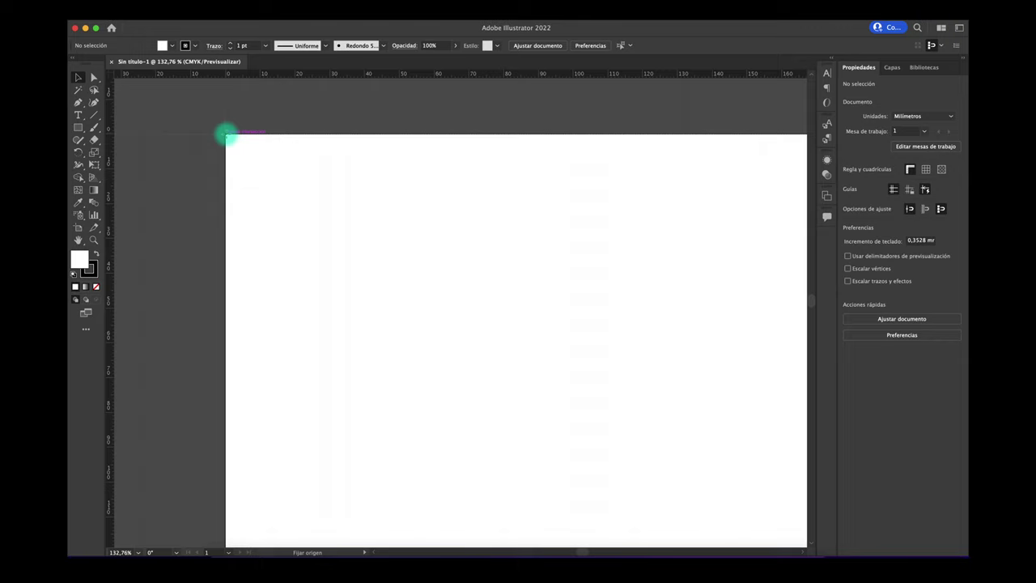
{"action": "scroll", "coordinate": [294, 208], "scroll_direction": "down", "scroll_amount": 2}
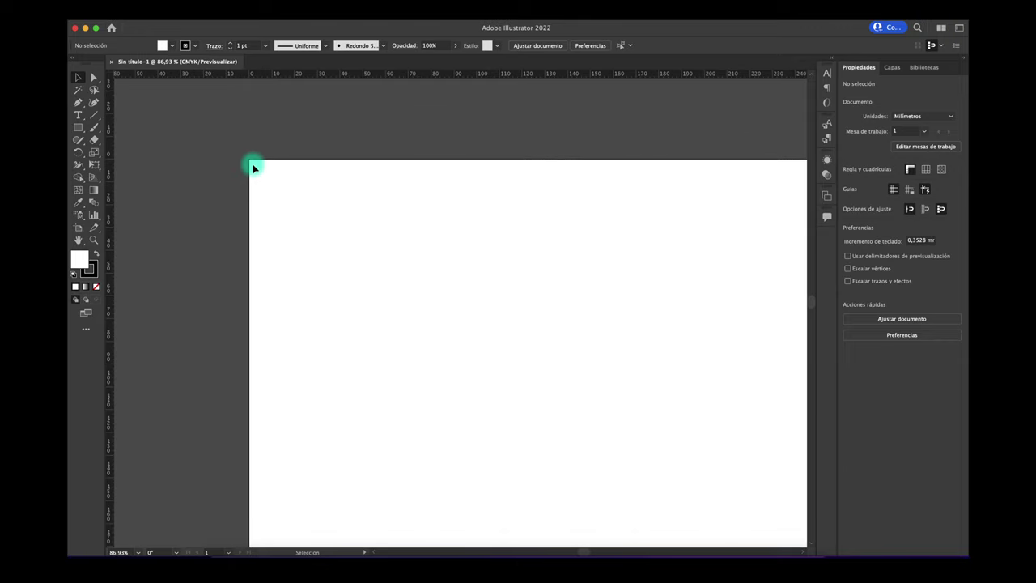
{"action": "scroll", "coordinate": [252, 167], "scroll_direction": "down", "scroll_amount": 3}
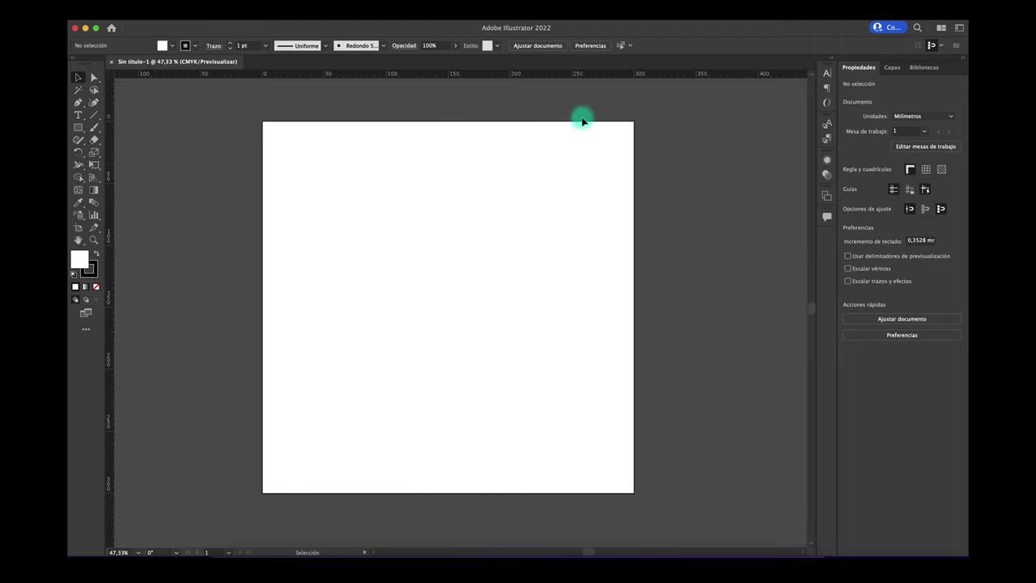
{"action": "scroll", "coordinate": [335, 114], "scroll_direction": "up", "scroll_amount": 3}
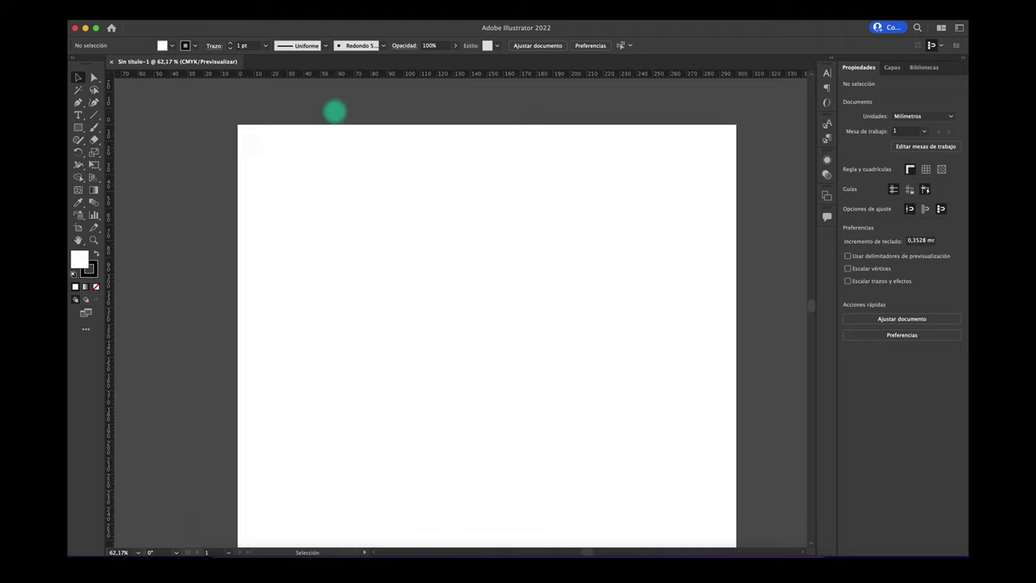
{"action": "scroll", "coordinate": [335, 114], "scroll_direction": "up", "scroll_amount": 2}
{"action": "scroll", "coordinate": [335, 113], "scroll_direction": "up", "scroll_amount": 3}
{"action": "scroll", "coordinate": [335, 113], "scroll_direction": "left", "scroll_amount": 3}
{"action": "scroll", "coordinate": [335, 113], "scroll_direction": "up", "scroll_amount": 1}
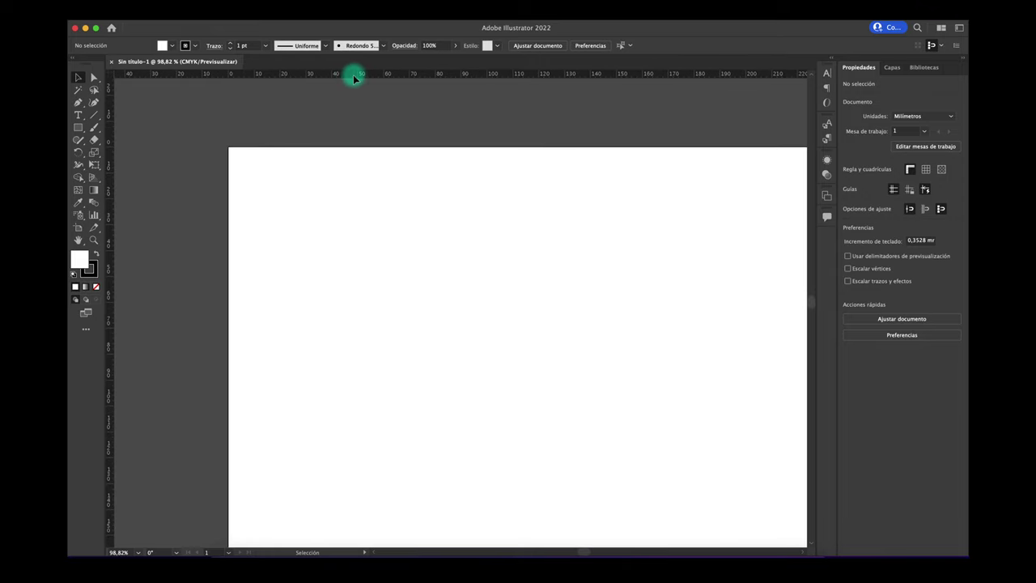
Step: Place guides along the artboard's top, left and bottom edges
{"action": "mouse_move", "coordinate": [350, 84]}
{"action": "left_mouse_down"}
{"action": "mouse_move", "coordinate": [289, 127]}
{"action": "mouse_move", "coordinate": [289, 147]}
{"action": "left_mouse_up"}
{"action": "left_click", "coordinate": [179, 212]}
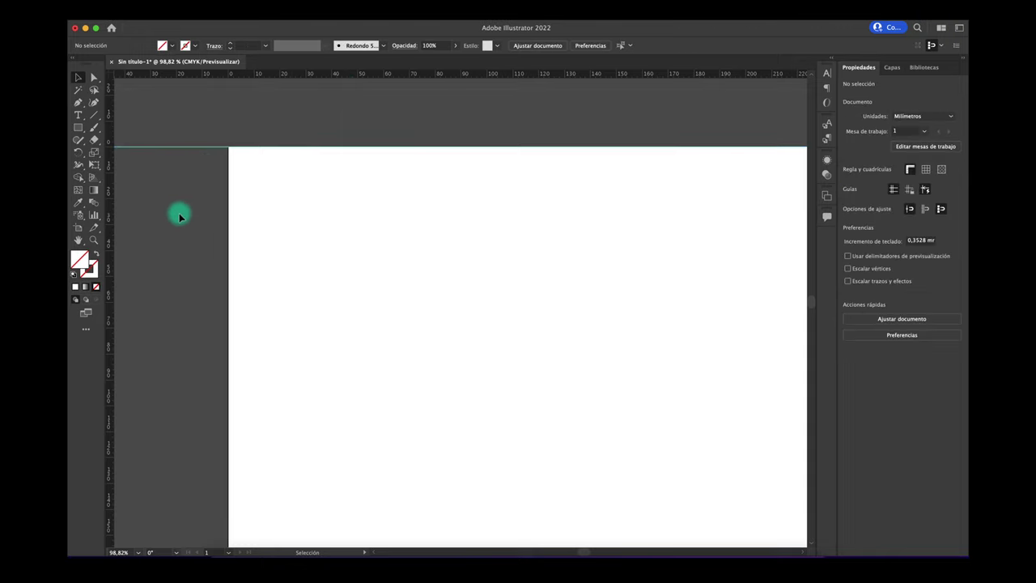
{"action": "left_click_drag", "start_coordinate": [112, 227], "coordinate": [229, 197]}
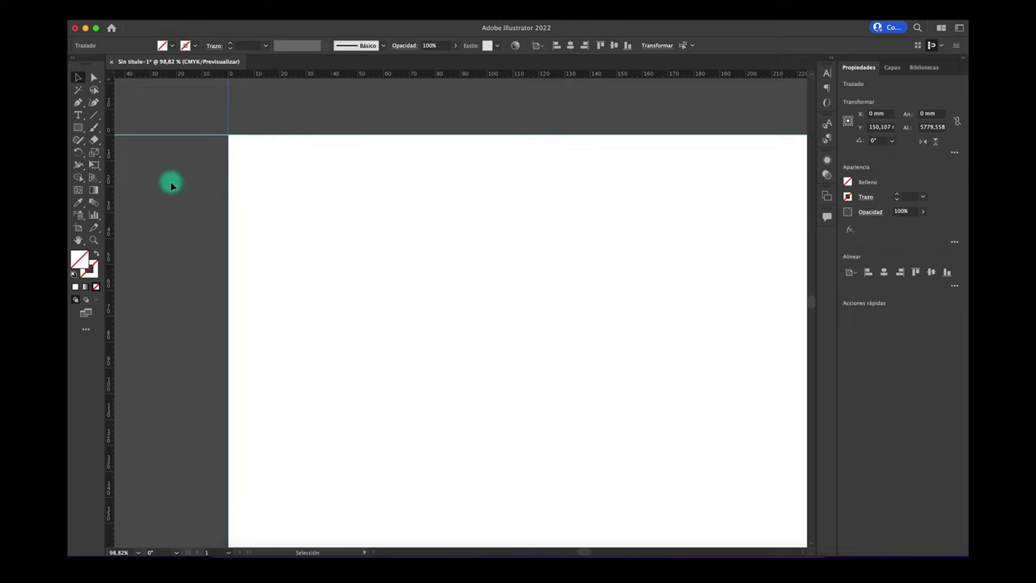
{"action": "scroll", "coordinate": [172, 185], "scroll_direction": "up", "scroll_amount": 2}
{"action": "scroll", "coordinate": [171, 186], "scroll_direction": "up", "scroll_amount": 2}
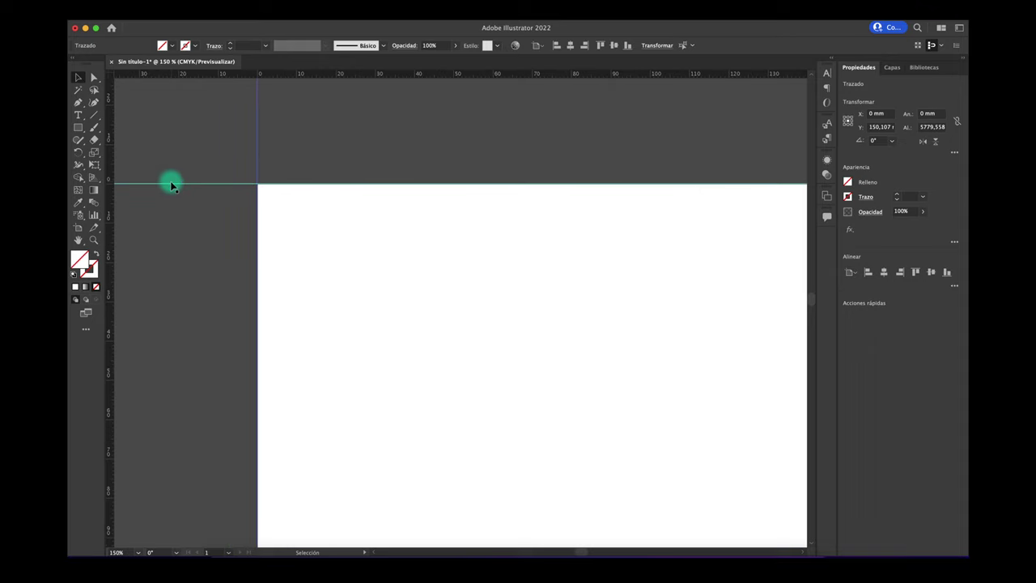
{"action": "scroll", "coordinate": [172, 186], "scroll_direction": "down", "scroll_amount": 2}
{"action": "scroll", "coordinate": [243, 181], "scroll_direction": "right", "scroll_amount": 2}
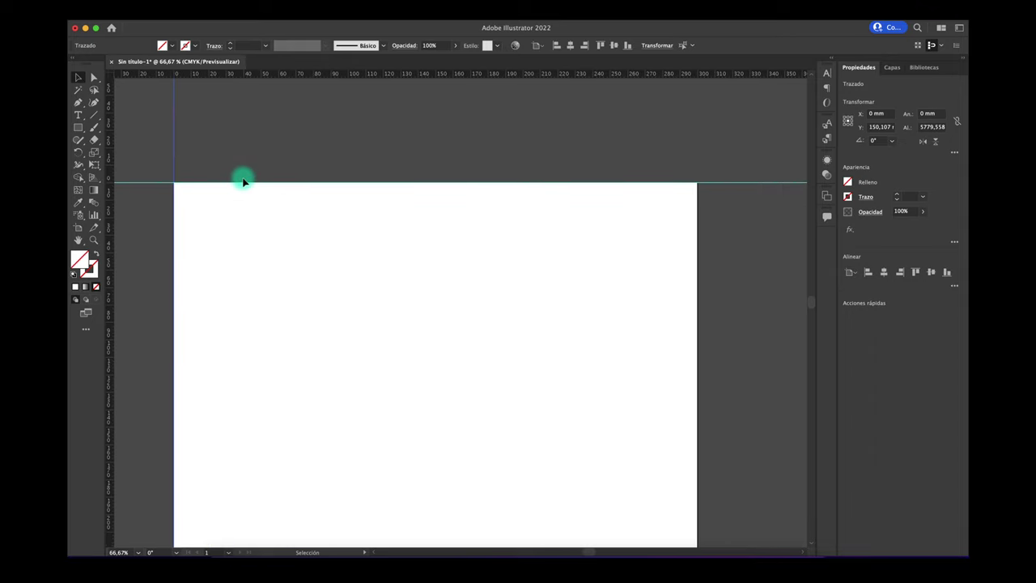
{"action": "scroll", "coordinate": [252, 182], "scroll_direction": "down", "scroll_amount": 1}
{"action": "scroll", "coordinate": [252, 181], "scroll_direction": "down", "scroll_amount": 3}
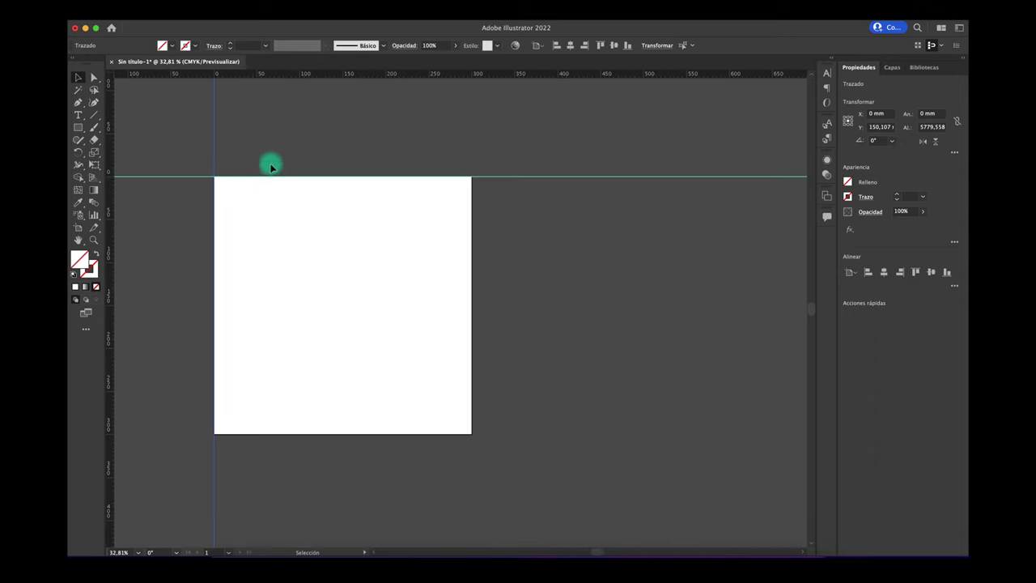
{"action": "mouse_move", "coordinate": [362, 78]}
{"action": "left_mouse_down"}
{"action": "mouse_move", "coordinate": [445, 448]}
{"action": "mouse_move", "coordinate": [455, 434]}
{"action": "left_mouse_up"}
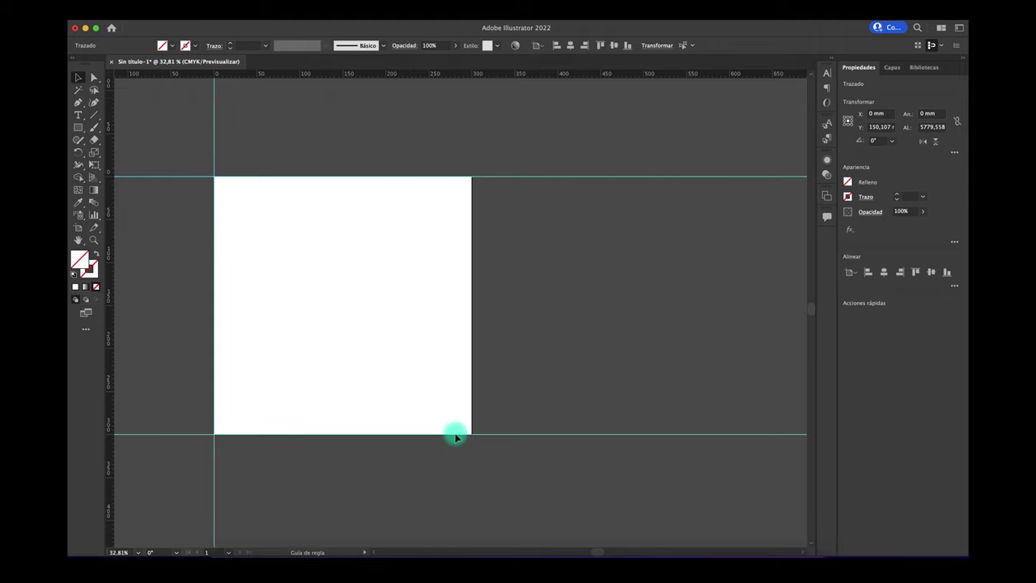
Step: Add vertical and horizontal centre guides, setting the horizontal one to Y 150 mm
{"action": "mouse_move", "coordinate": [109, 294]}
{"action": "left_mouse_down"}
{"action": "mouse_move", "coordinate": [340, 175]}
{"action": "mouse_move", "coordinate": [344, 95]}
{"action": "left_mouse_up"}
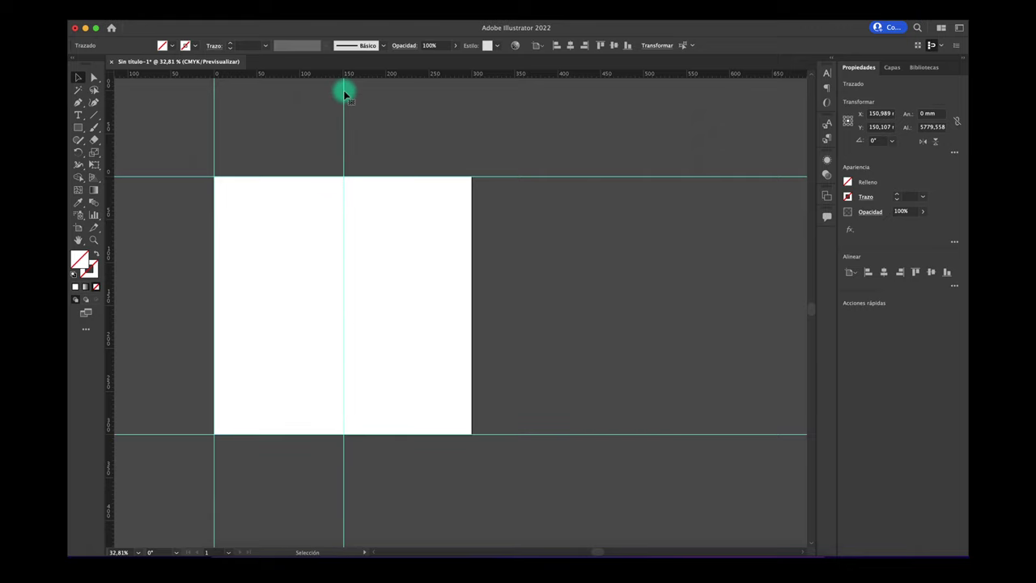
{"action": "left_click", "coordinate": [344, 103]}
{"action": "left_click", "coordinate": [345, 108]}
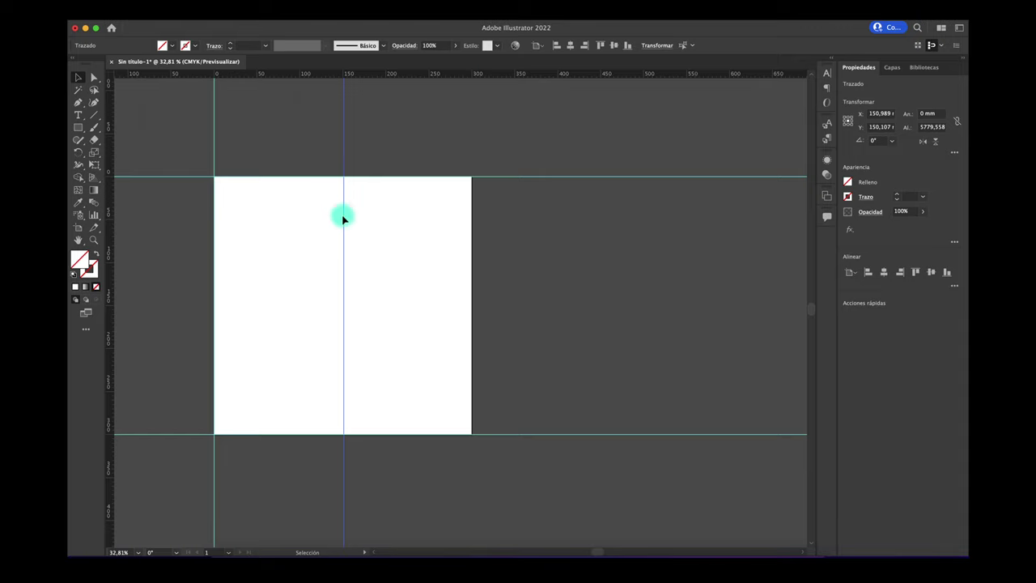
{"action": "left_click_drag", "start_coordinate": [310, 79], "coordinate": [278, 307]}
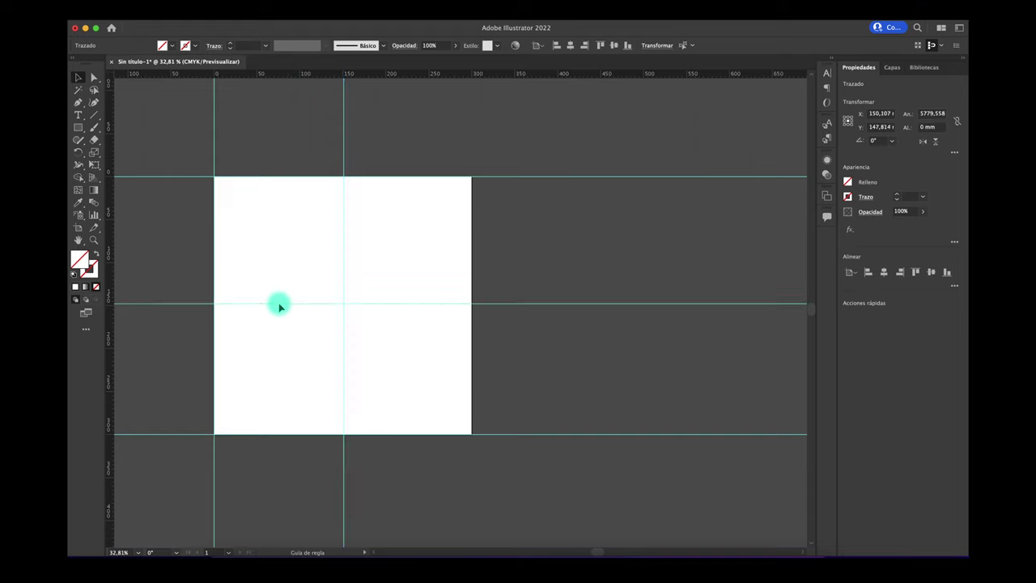
{"action": "left_click", "coordinate": [468, 326]}
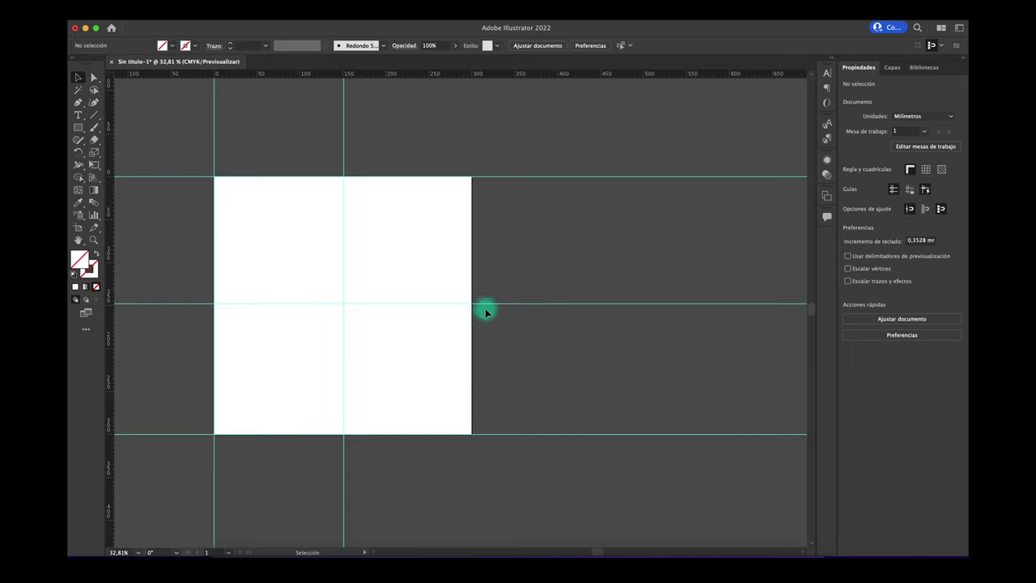
{"action": "left_click", "coordinate": [492, 304]}
{"action": "type", "text": "150"}
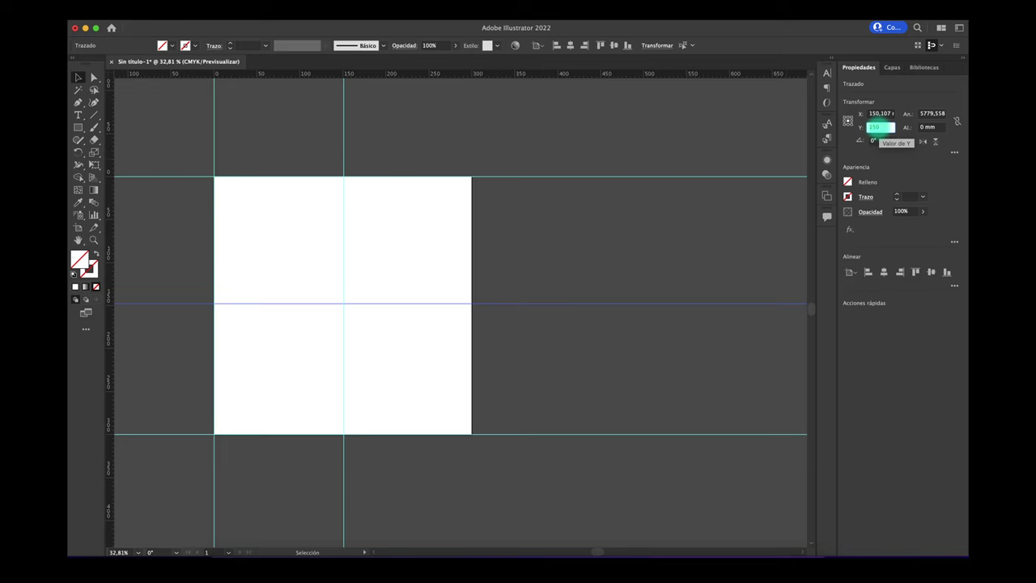
{"action": "key", "text": "Return"}
{"action": "left_click", "coordinate": [639, 236]}
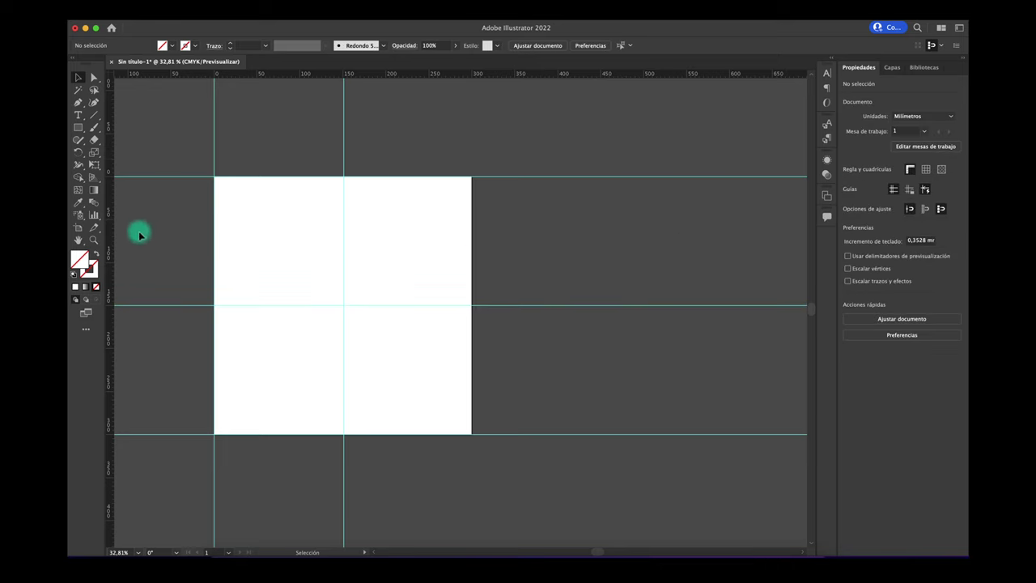
Step: Add a vertical guide along the artboard's right edge
{"action": "left_click_drag", "start_coordinate": [108, 225], "coordinate": [472, 197]}
{"action": "scroll", "coordinate": [367, 277], "scroll_direction": "left", "scroll_amount": 3}
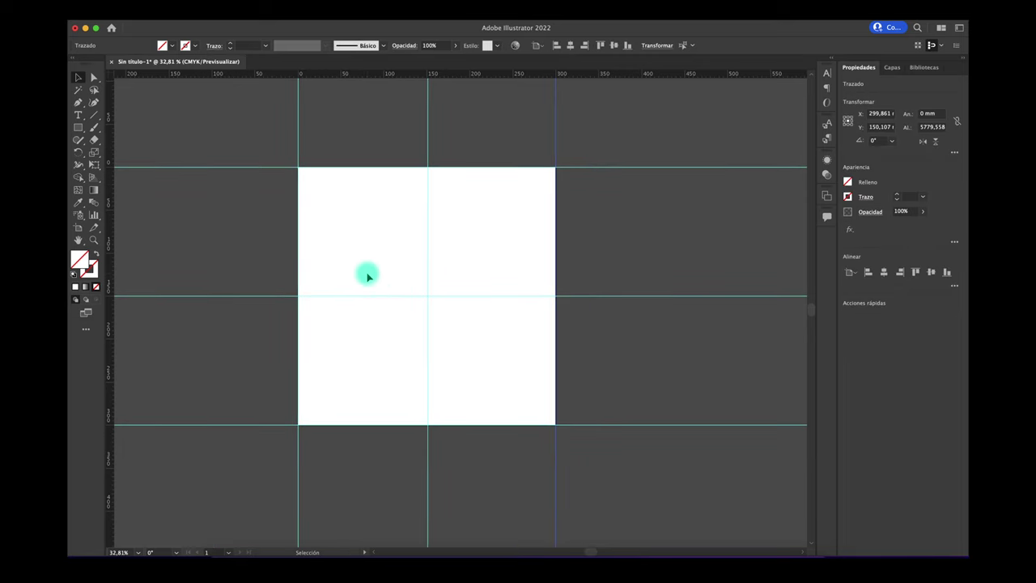
{"action": "left_click", "coordinate": [377, 138]}
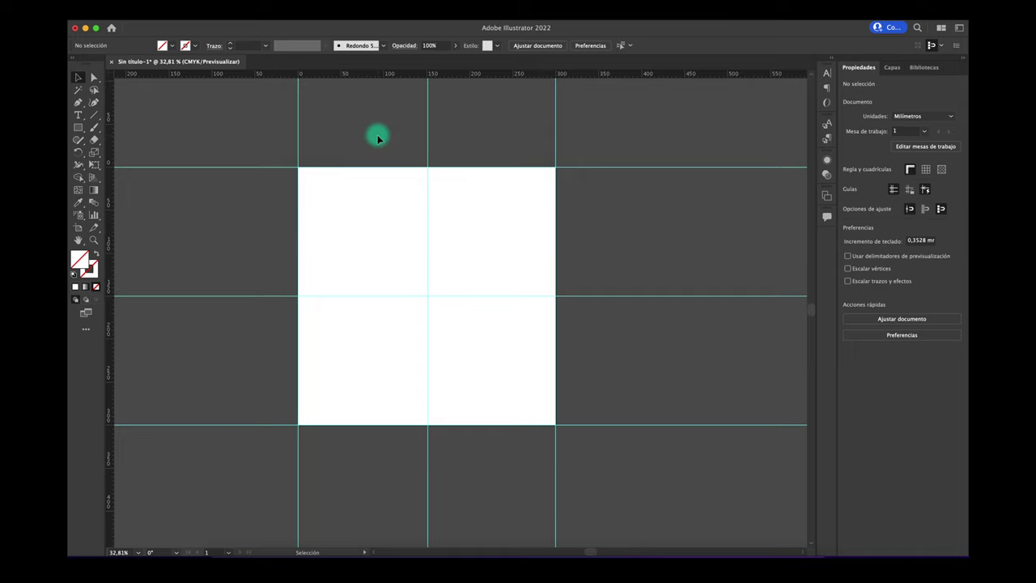
{"action": "scroll", "coordinate": [377, 137], "scroll_direction": "right", "scroll_amount": 2}
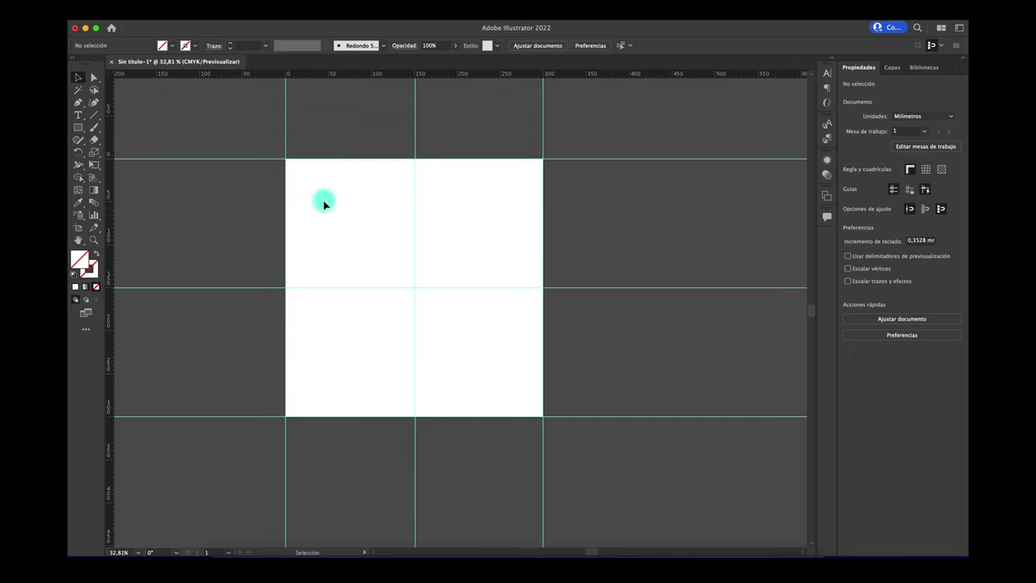
Step: Draw a square near the artboard's top left and fill it red
{"action": "left_click", "coordinate": [77, 128]}
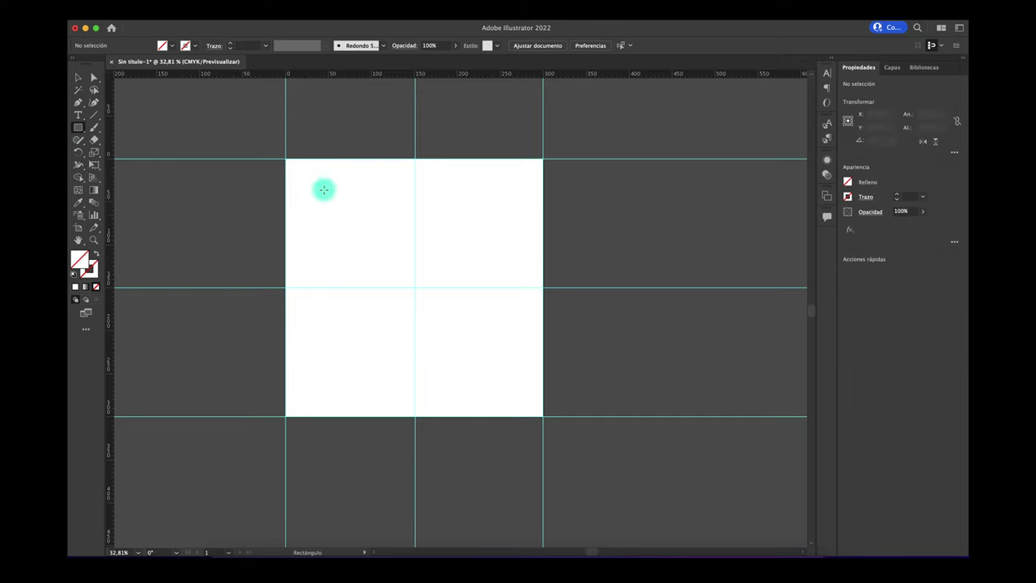
{"action": "left_click_drag", "start_coordinate": [318, 186], "coordinate": [369, 235]}
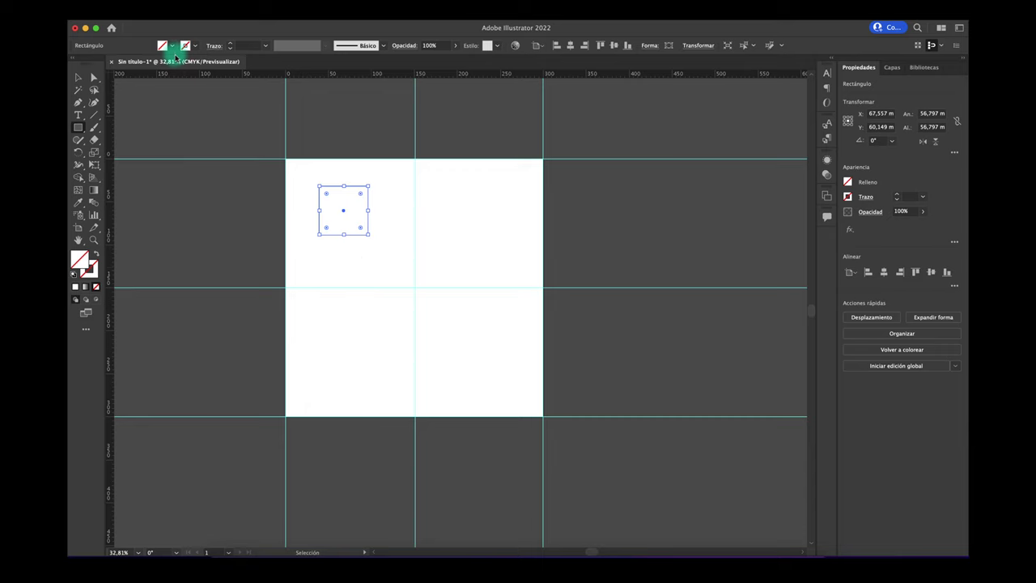
{"action": "left_click", "coordinate": [171, 45]}
{"action": "left_click", "coordinate": [103, 65]}
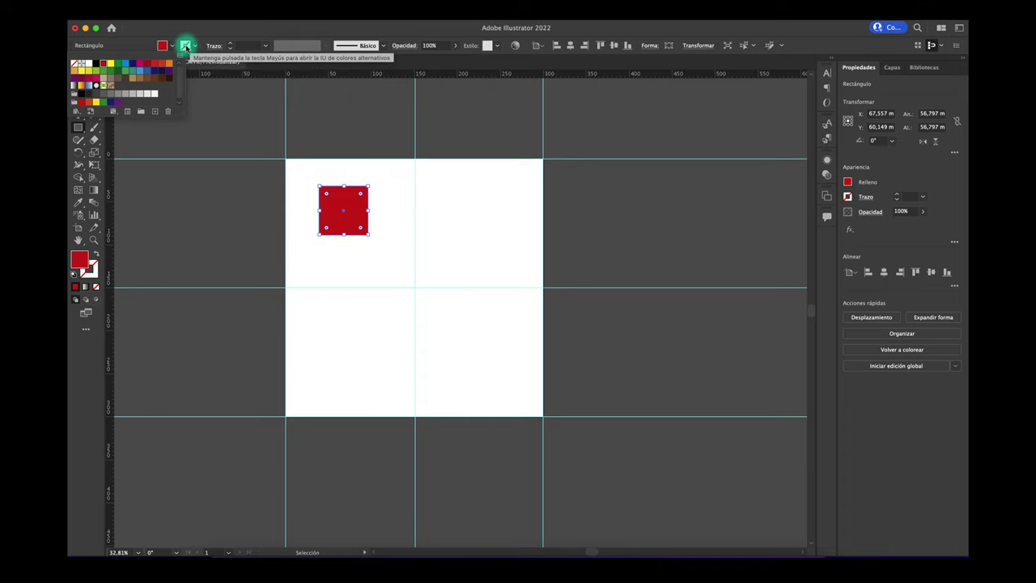
{"action": "left_click", "coordinate": [346, 257]}
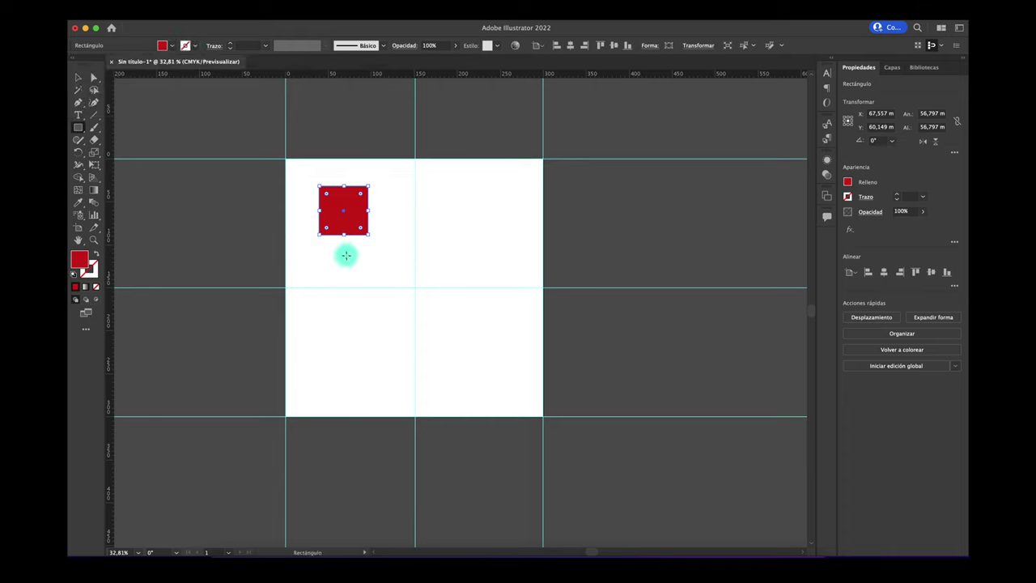
Step: Draw an orange bar right of the square and a small rectangle over it
{"action": "left_click_drag", "start_coordinate": [396, 246], "coordinate": [489, 271]}
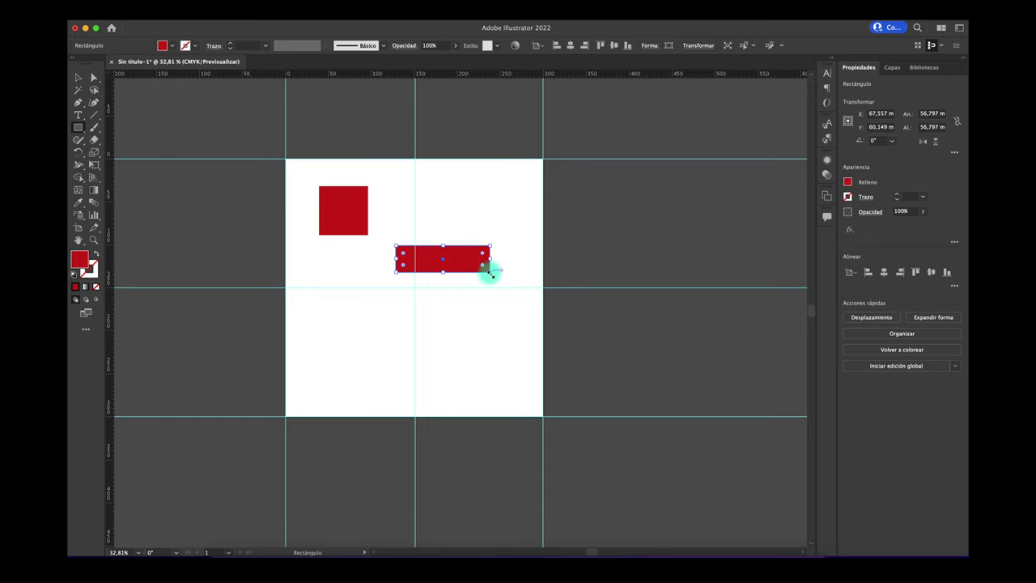
{"action": "left_click", "coordinate": [174, 46]}
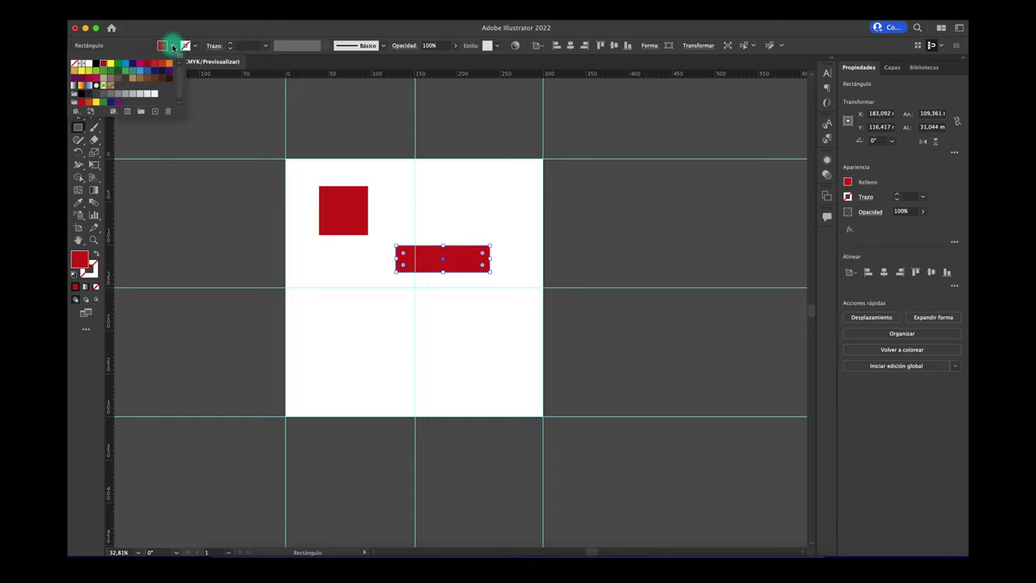
{"action": "left_click", "coordinate": [169, 63]}
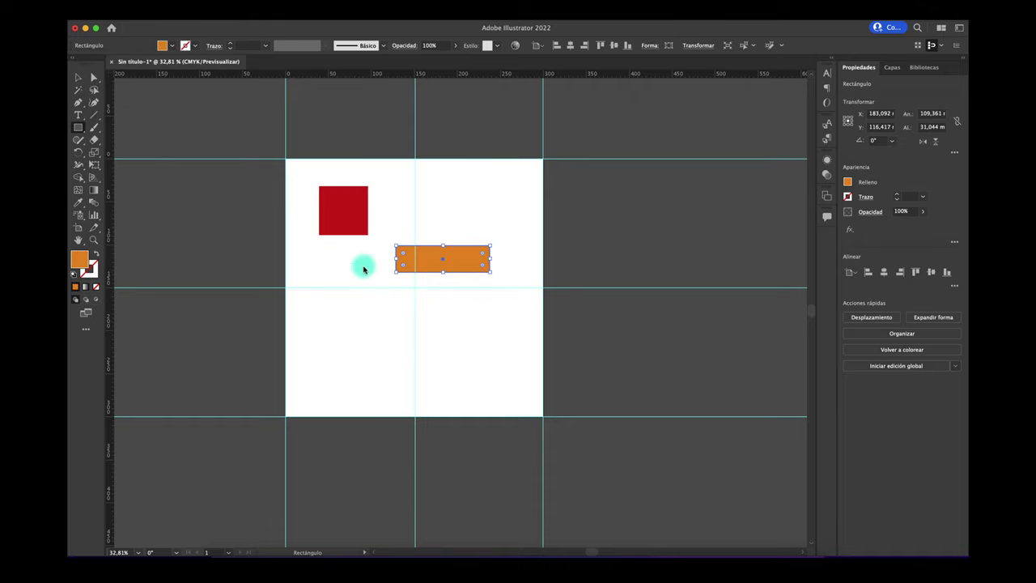
{"action": "scroll", "coordinate": [364, 267], "scroll_direction": "up", "scroll_amount": 3}
{"action": "left_click_drag", "start_coordinate": [506, 240], "coordinate": [471, 232]}
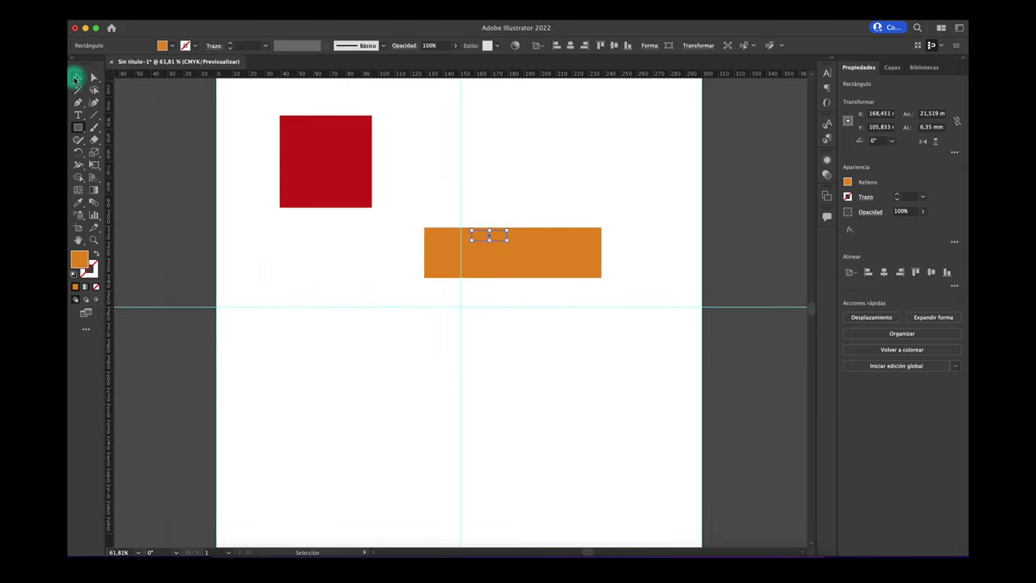
Step: Move the small rectangle above the bar and tuck the orange bar under the red square's corner
{"action": "left_click", "coordinate": [77, 77]}
{"action": "left_click_drag", "start_coordinate": [495, 240], "coordinate": [523, 196]}
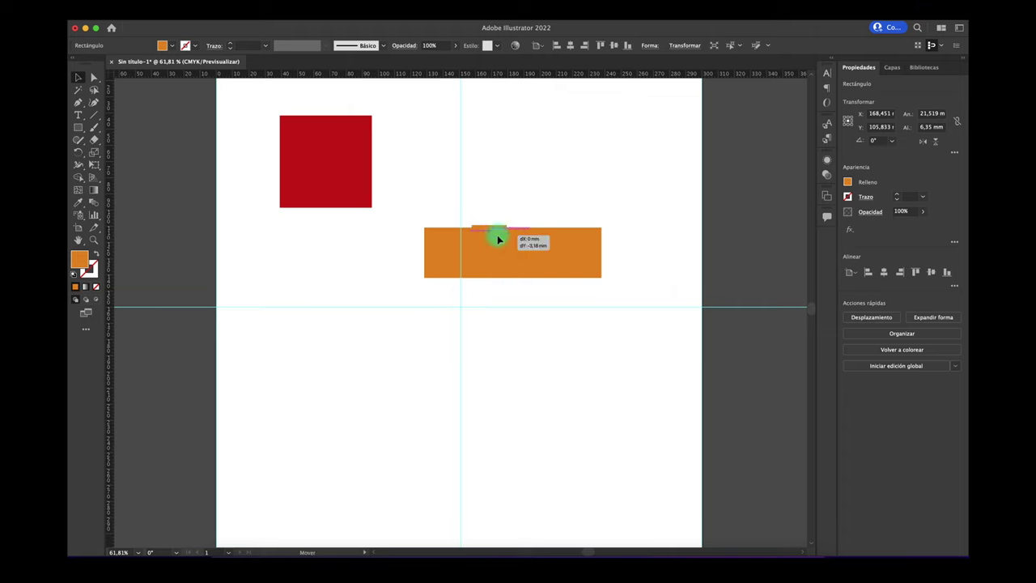
{"action": "left_click", "coordinate": [519, 209]}
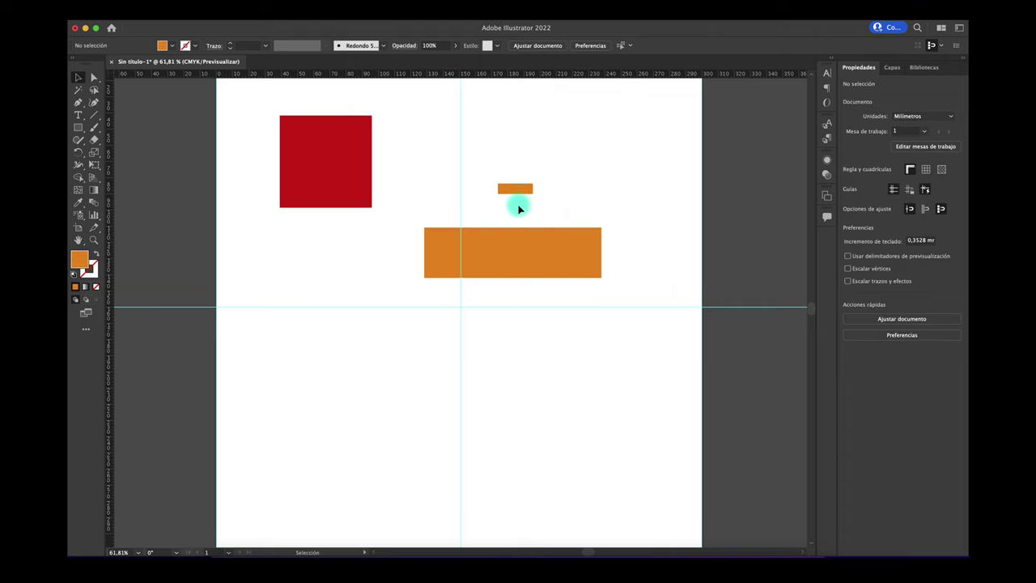
{"action": "scroll", "coordinate": [428, 202], "scroll_direction": "up", "scroll_amount": 2}
{"action": "mouse_move", "coordinate": [435, 262]}
{"action": "left_mouse_down"}
{"action": "mouse_move", "coordinate": [354, 234]}
{"action": "mouse_move", "coordinate": [358, 227]}
{"action": "left_mouse_up"}
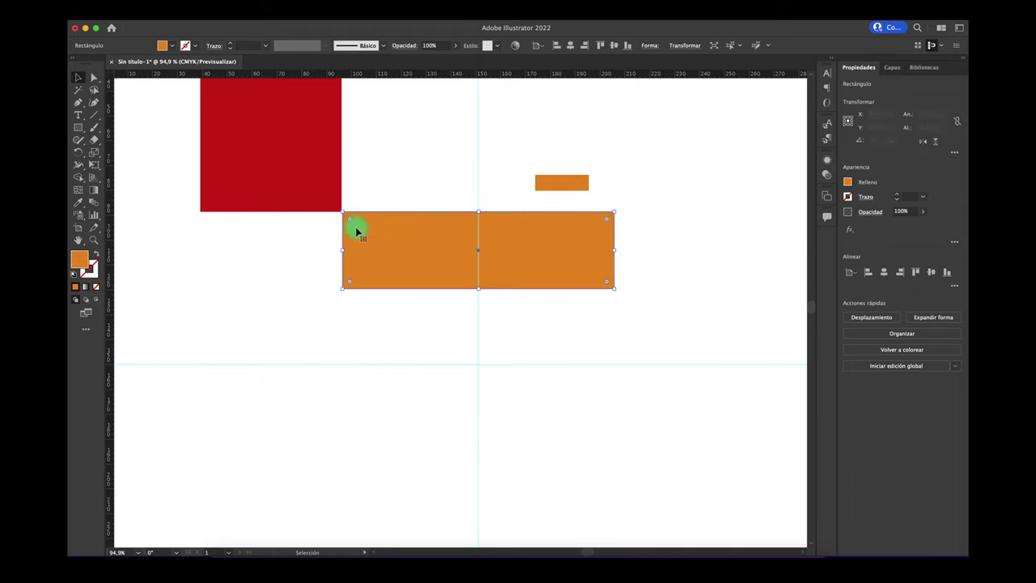
{"action": "scroll", "coordinate": [345, 209], "scroll_direction": "up", "scroll_amount": 4}
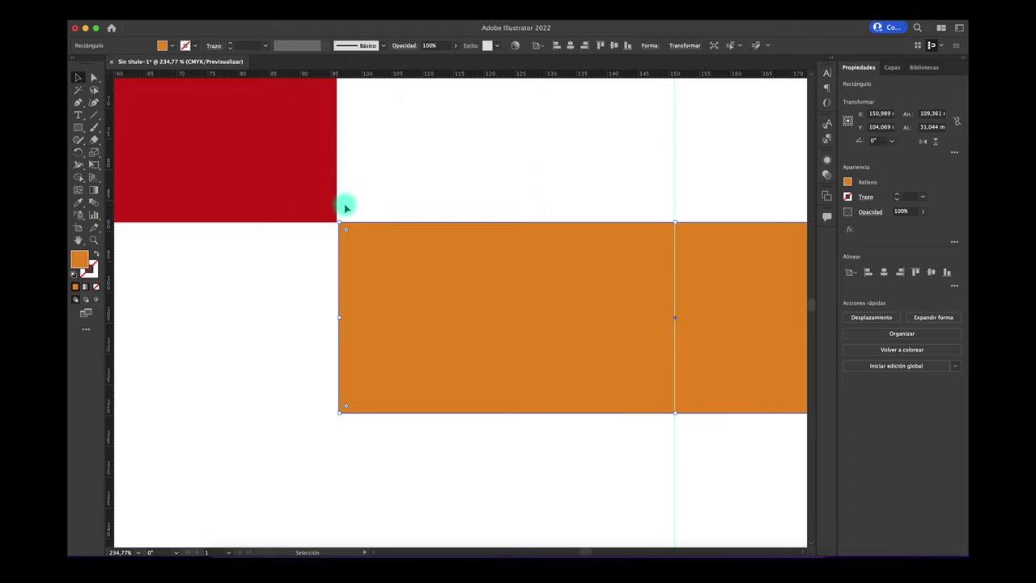
{"action": "scroll", "coordinate": [345, 209], "scroll_direction": "down", "scroll_amount": 2}
{"action": "left_click_drag", "start_coordinate": [371, 228], "coordinate": [341, 230]}
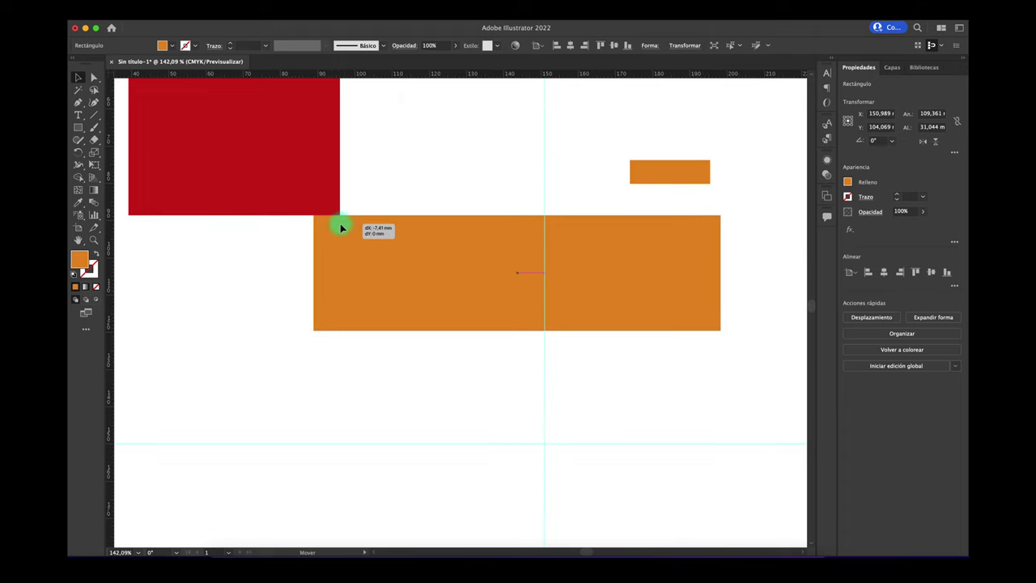
{"action": "left_click", "coordinate": [414, 169]}
Step: Snap the small orange bar to the red square's right edge, then select the square
{"action": "scroll", "coordinate": [414, 170], "scroll_direction": "up", "scroll_amount": 2}
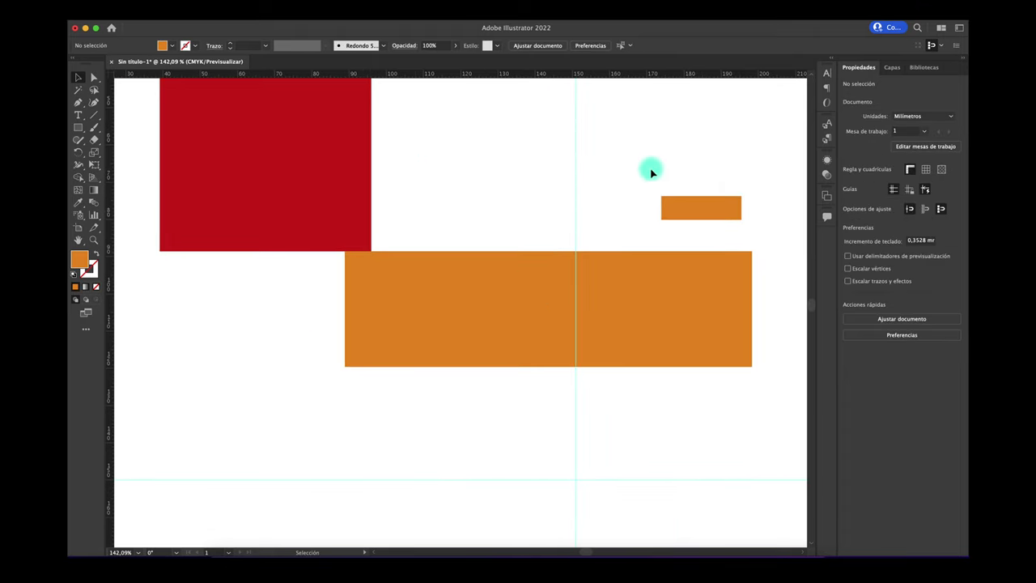
{"action": "left_click_drag", "start_coordinate": [722, 212], "coordinate": [432, 189]}
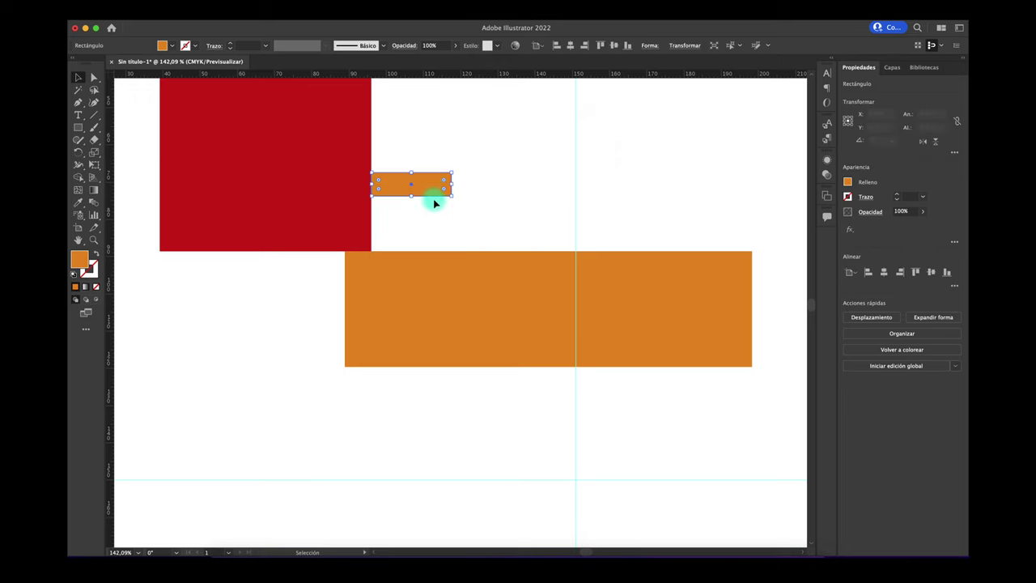
{"action": "scroll", "coordinate": [434, 203], "scroll_direction": "up", "scroll_amount": 2}
{"action": "left_click", "coordinate": [435, 215]}
{"action": "left_click", "coordinate": [362, 210]}
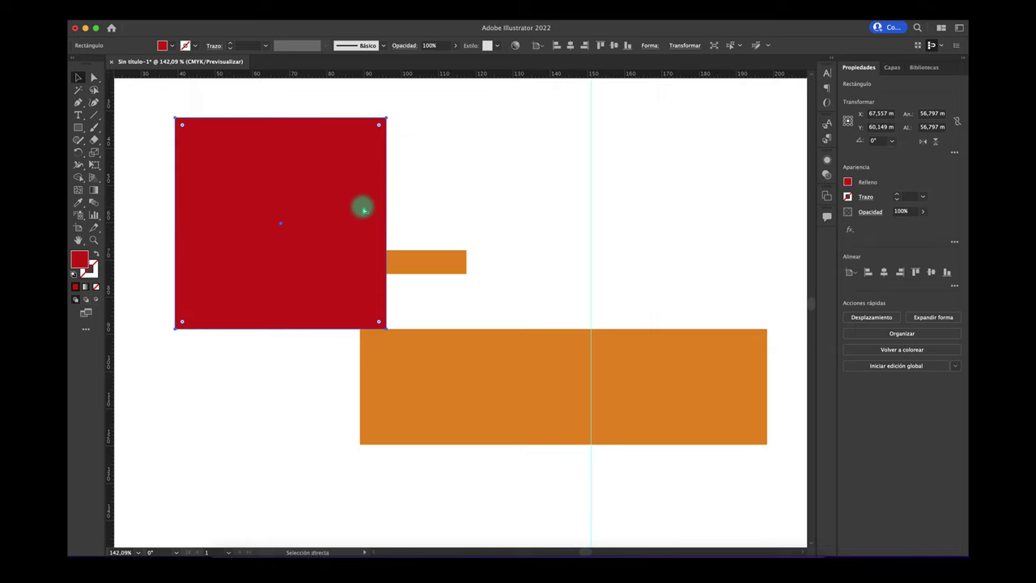
Step: Duplicate the red square and shrink the copy to about 23 mm
{"action": "key", "text": "ctrl+c"}
{"action": "key", "text": "ctrl+v"}
{"action": "left_click_drag", "start_coordinate": [363, 207], "coordinate": [521, 210]}
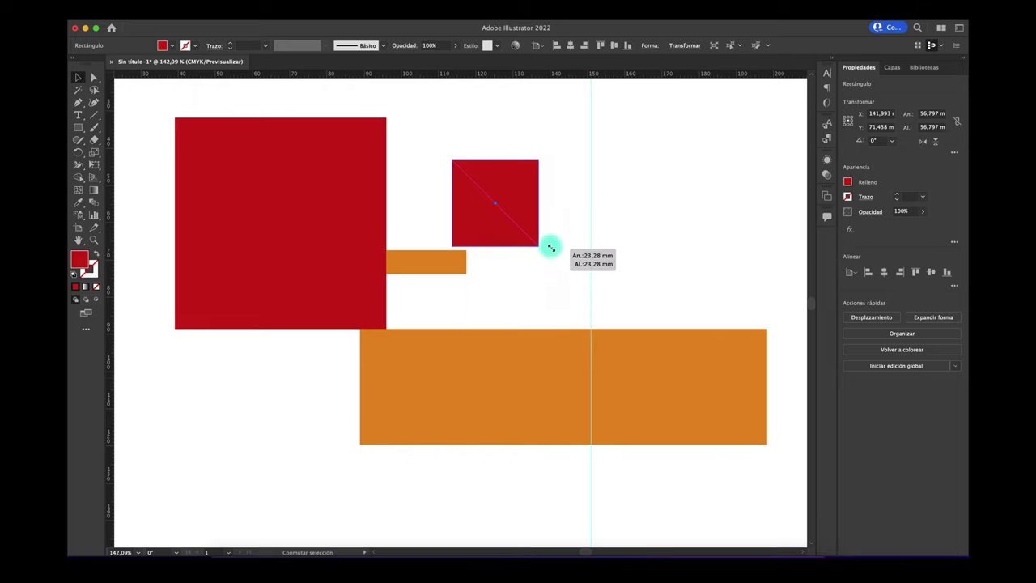
{"action": "left_click_drag", "start_coordinate": [662, 372], "coordinate": [550, 247]}
Step: Position the small red square right of the centre guide, above the orange bar
{"action": "left_click", "coordinate": [459, 194]}
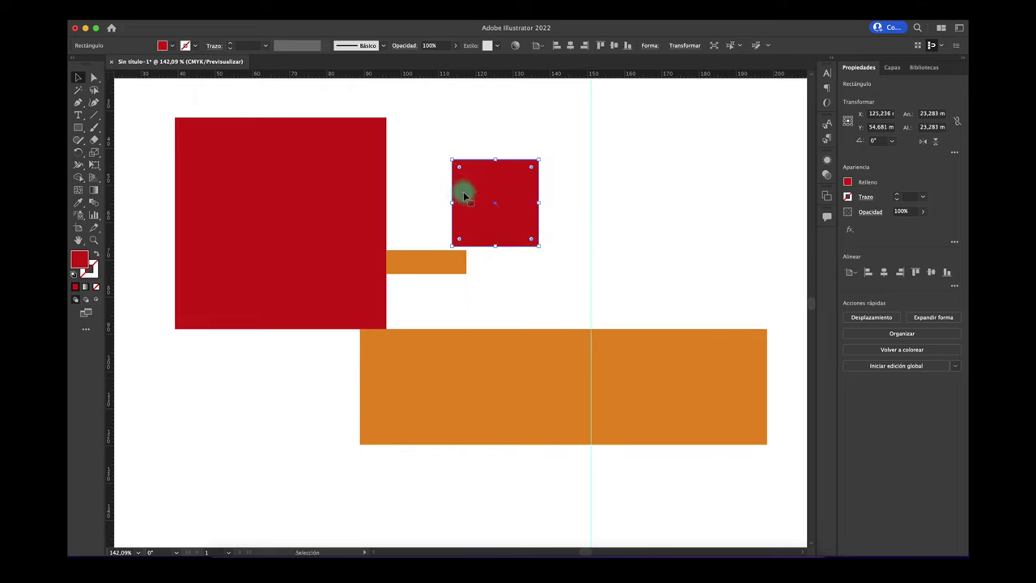
{"action": "mouse_move", "coordinate": [465, 195]}
{"action": "left_mouse_down"}
{"action": "mouse_move", "coordinate": [399, 183]}
{"action": "mouse_move", "coordinate": [399, 215]}
{"action": "mouse_move", "coordinate": [435, 178]}
{"action": "mouse_move", "coordinate": [503, 170]}
{"action": "left_mouse_up"}
{"action": "left_click", "coordinate": [551, 264]}
{"action": "key", "text": "ctrl+0"}
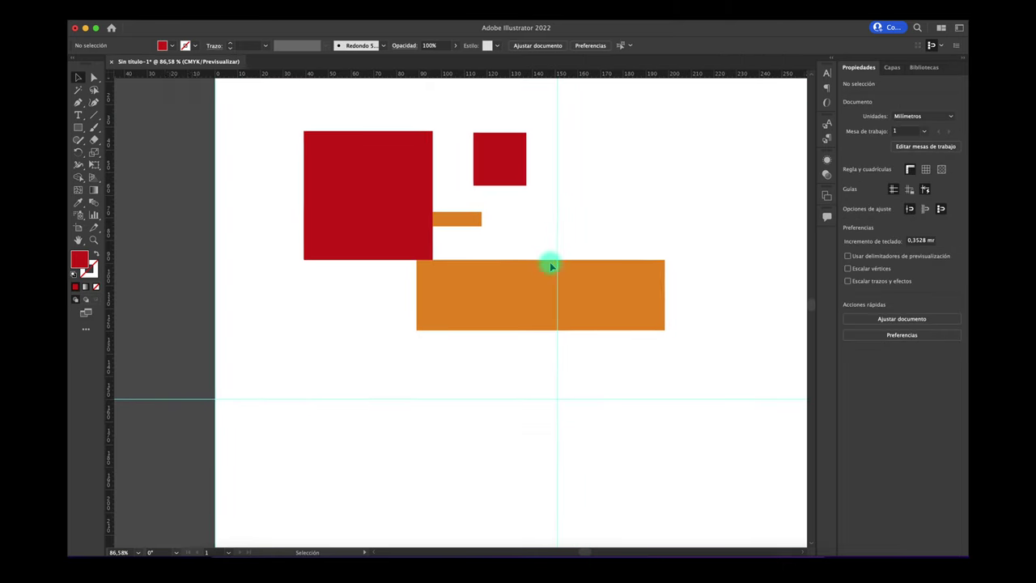
{"action": "scroll", "coordinate": [550, 266], "scroll_direction": "down", "scroll_amount": 2}
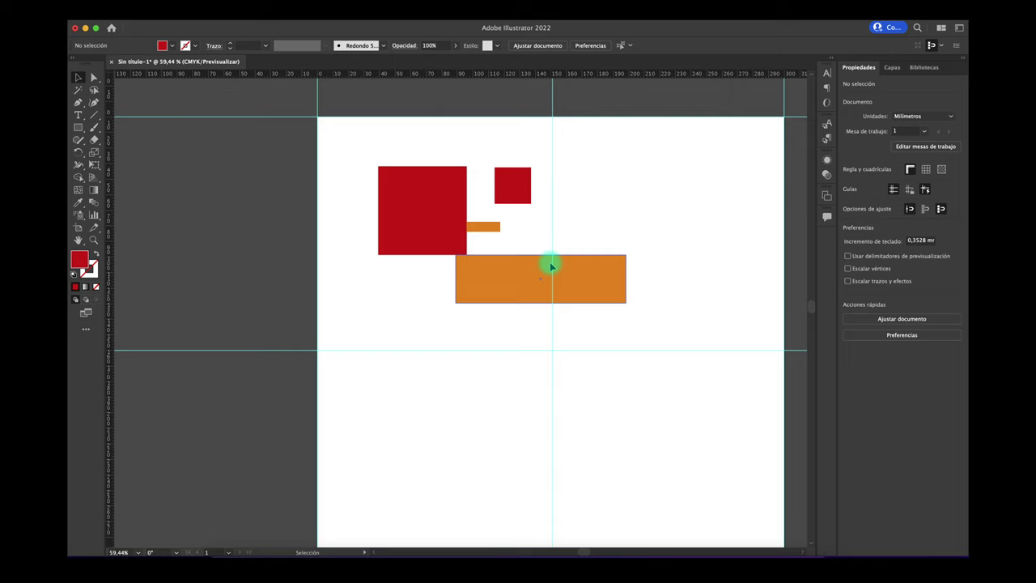
{"action": "left_click_drag", "start_coordinate": [526, 172], "coordinate": [625, 198]}
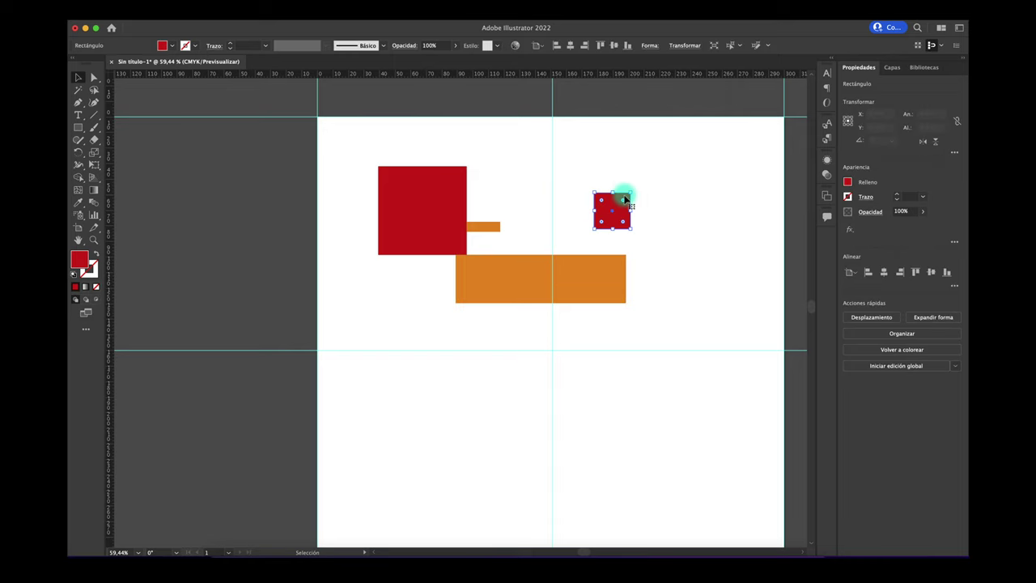
Step: Drag the small square's left, bottom and top handles to form a 56,092 × 14,817 mm bar
{"action": "scroll", "coordinate": [625, 198], "scroll_direction": "up", "scroll_amount": 4}
{"action": "scroll", "coordinate": [624, 197], "scroll_direction": "up", "scroll_amount": 4}
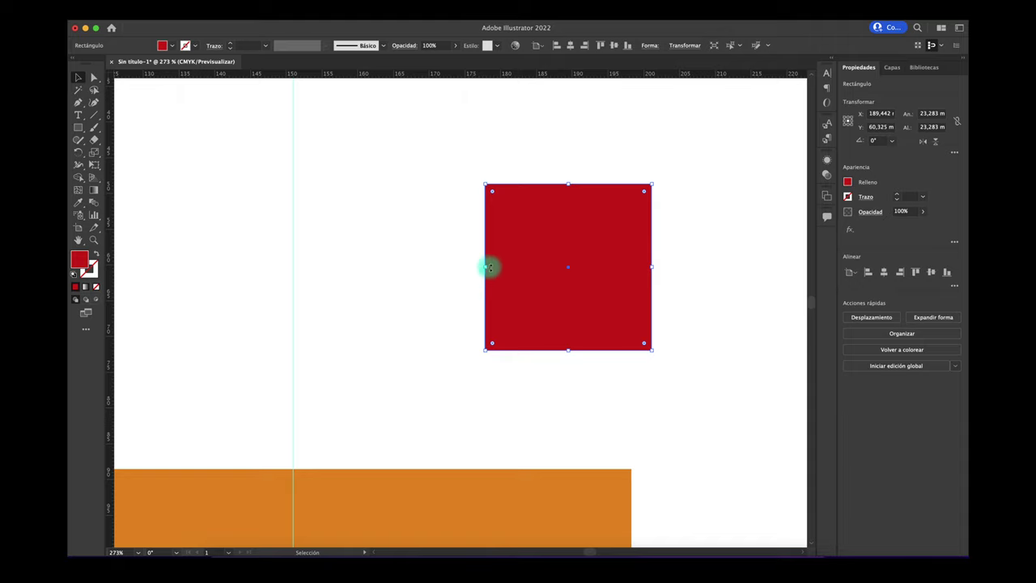
{"action": "left_click_drag", "start_coordinate": [486, 267], "coordinate": [250, 267]}
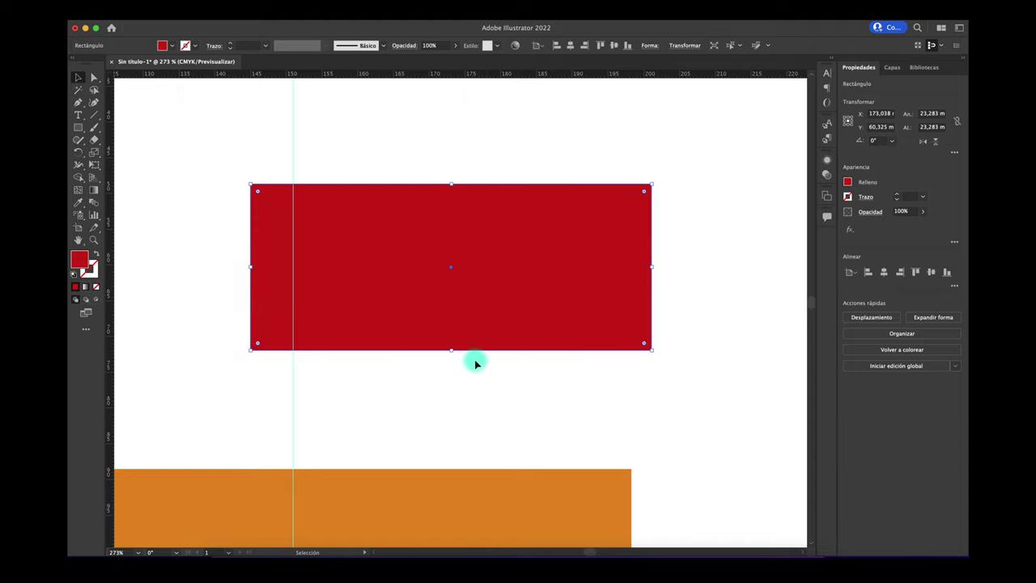
{"action": "left_click_drag", "start_coordinate": [450, 350], "coordinate": [451, 267]}
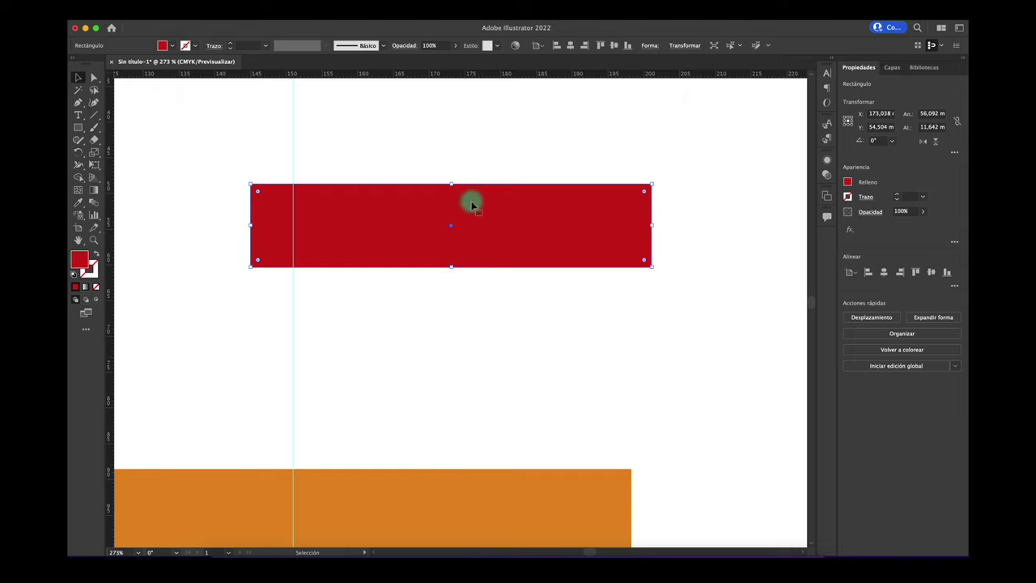
{"action": "left_click_drag", "start_coordinate": [450, 187], "coordinate": [444, 161]}
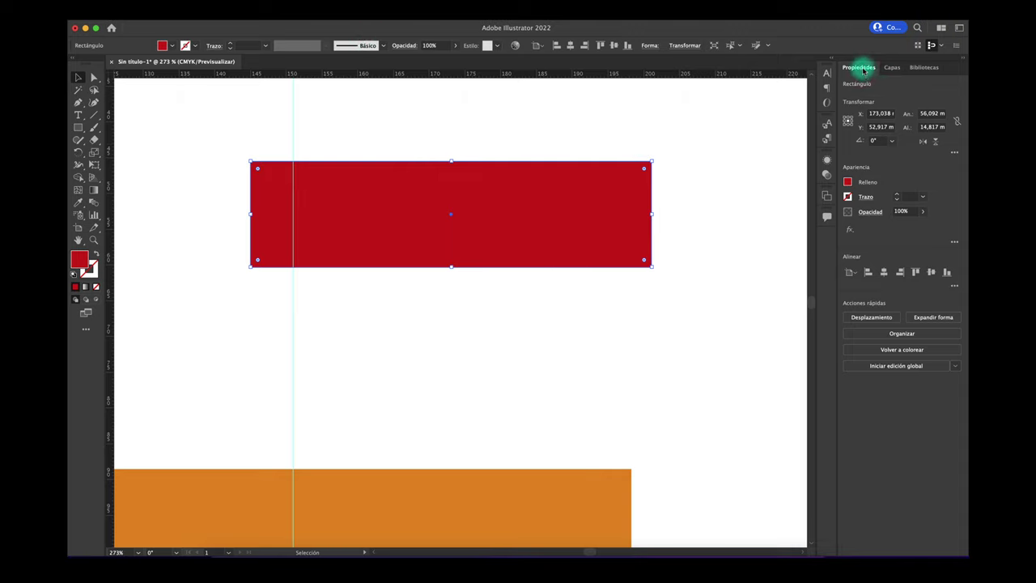
Step: Redock the Propiedades panel after Capas and Bibliotecas, then show the Relleno swatches
{"action": "mouse_move", "coordinate": [863, 70]}
{"action": "left_mouse_down"}
{"action": "mouse_move", "coordinate": [722, 110]}
{"action": "mouse_move", "coordinate": [866, 94]}
{"action": "left_mouse_up"}
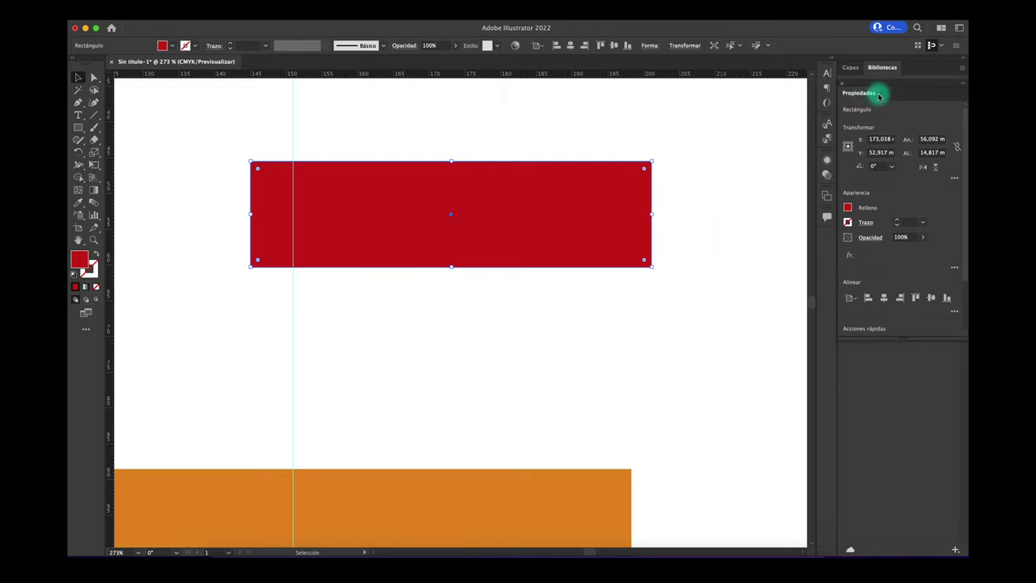
{"action": "left_click_drag", "start_coordinate": [853, 97], "coordinate": [910, 70]}
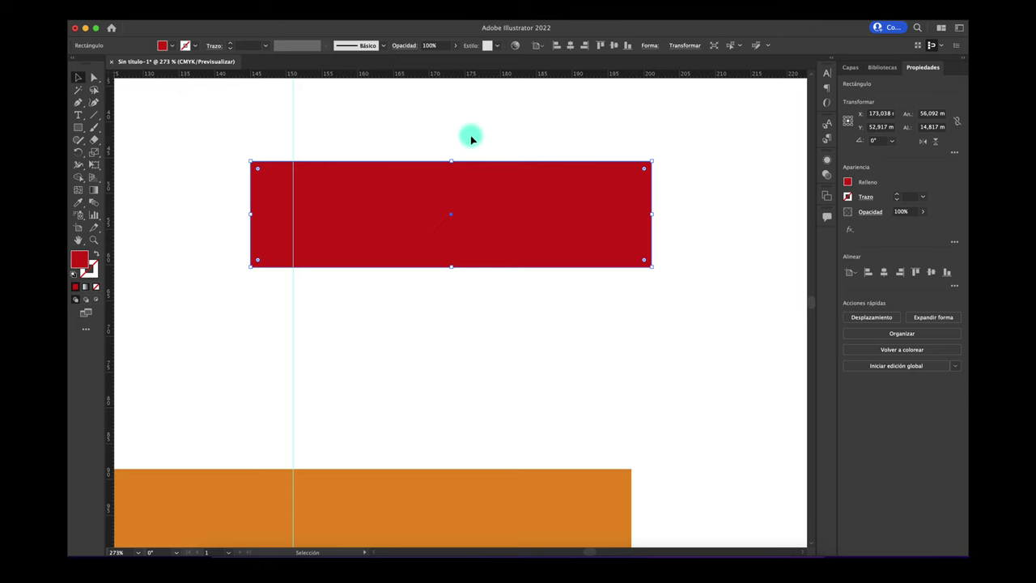
{"action": "left_click", "coordinate": [371, 9]}
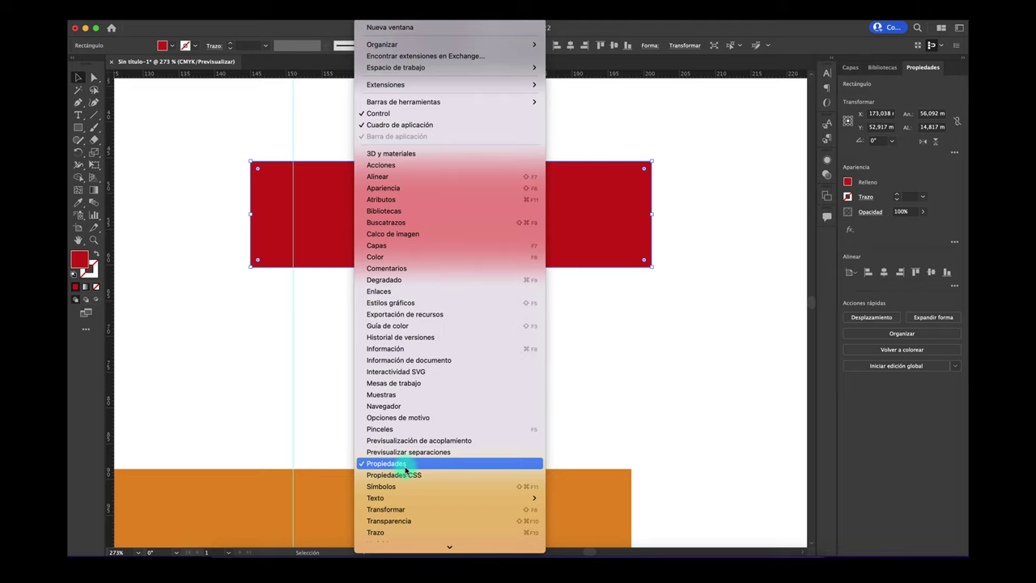
{"action": "left_click", "coordinate": [747, 190]}
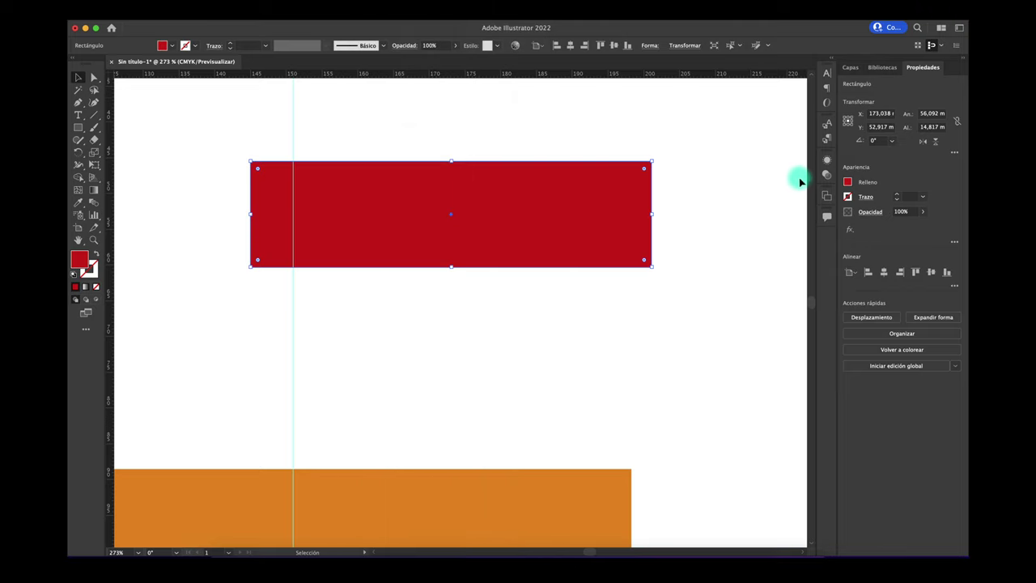
{"action": "left_click", "coordinate": [847, 182]}
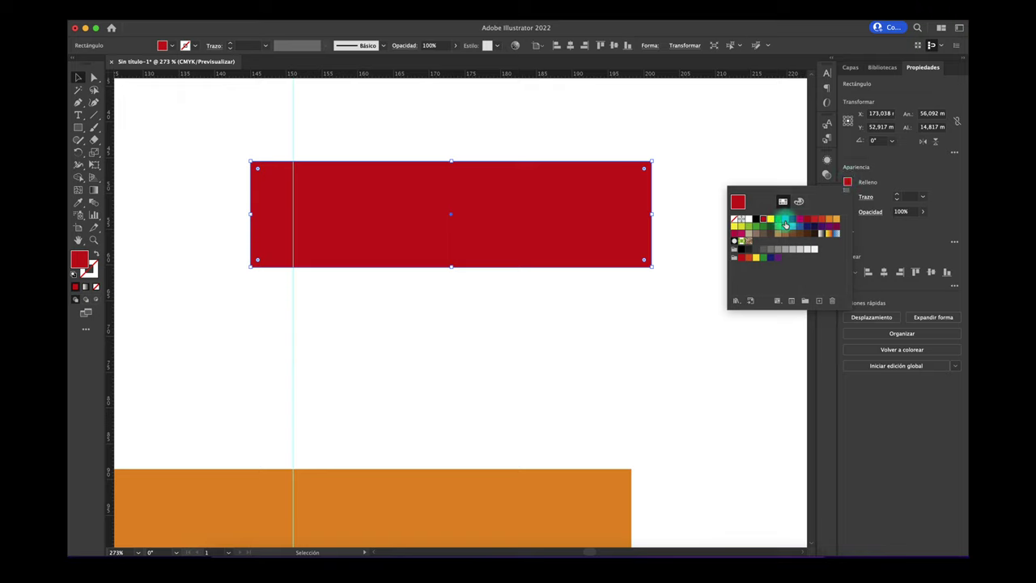
Step: Fill the bar green and give it a magenta outline
{"action": "left_click", "coordinate": [779, 228]}
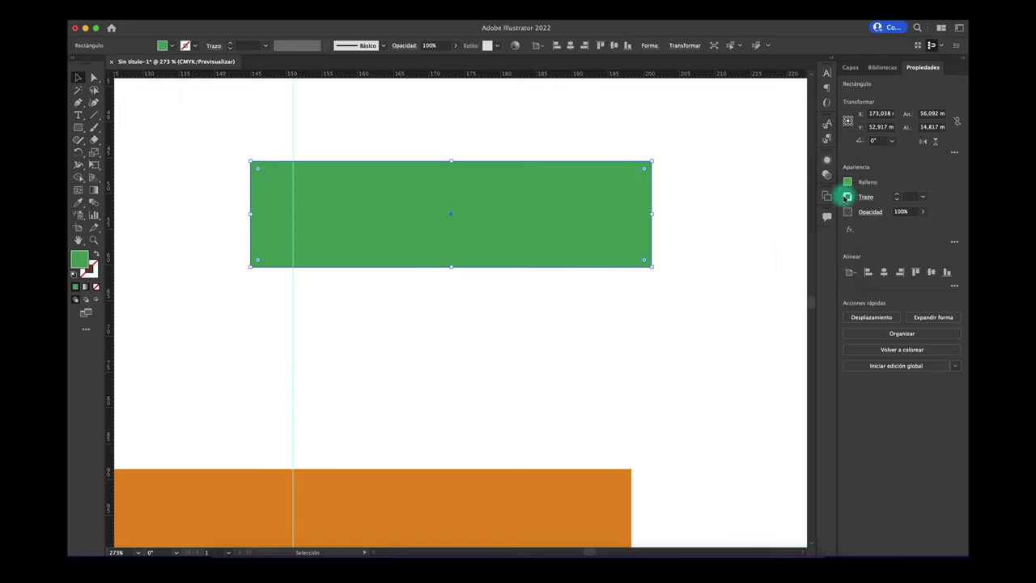
{"action": "left_click", "coordinate": [847, 196]}
{"action": "left_click", "coordinate": [818, 246]}
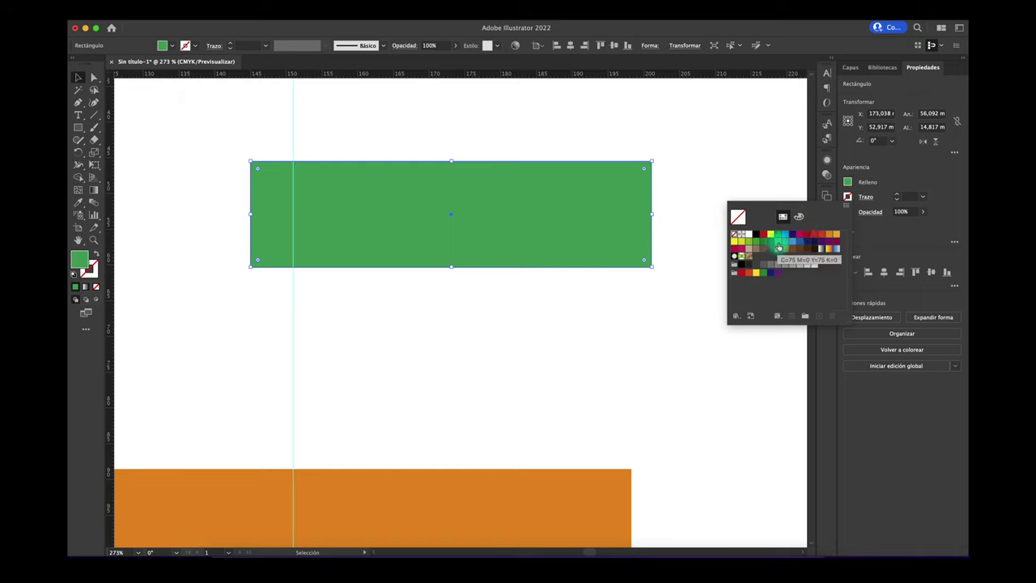
{"action": "left_click", "coordinate": [778, 247]}
{"action": "left_click", "coordinate": [797, 234]}
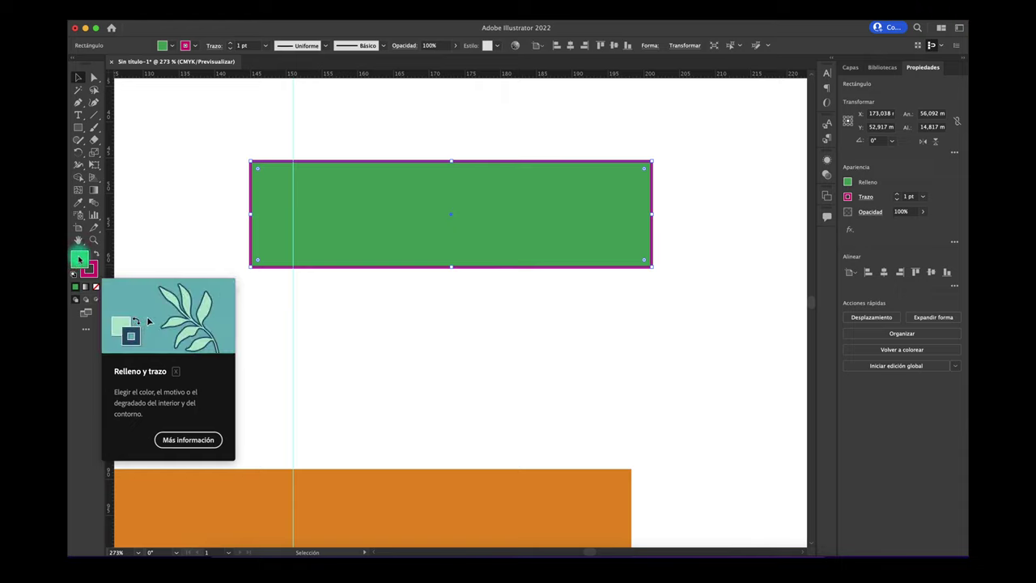
Step: Swap the bar's fill and stroke colours twice to restore green fill, then reselect the bar
{"action": "left_click", "coordinate": [91, 270]}
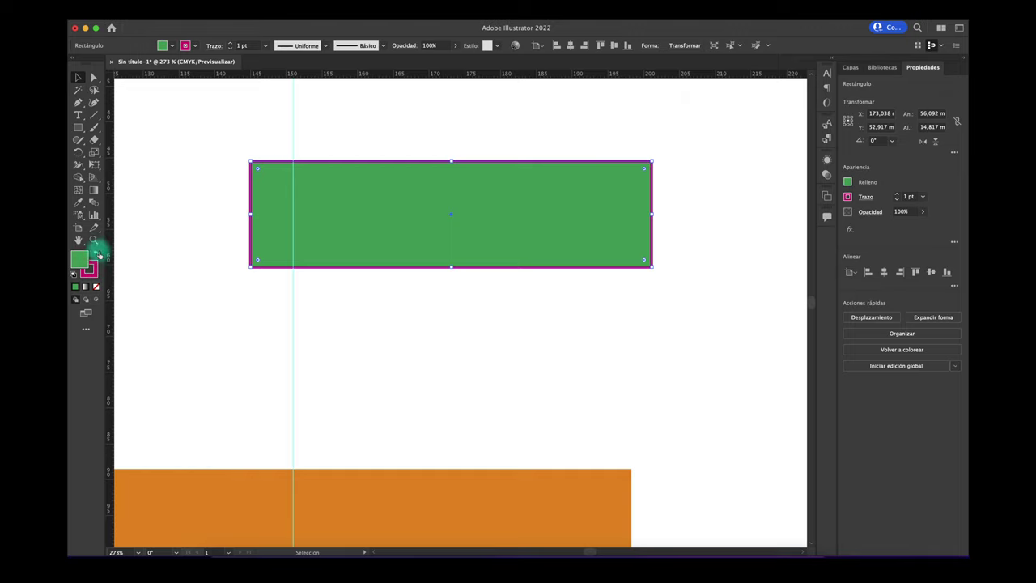
{"action": "left_click", "coordinate": [96, 256]}
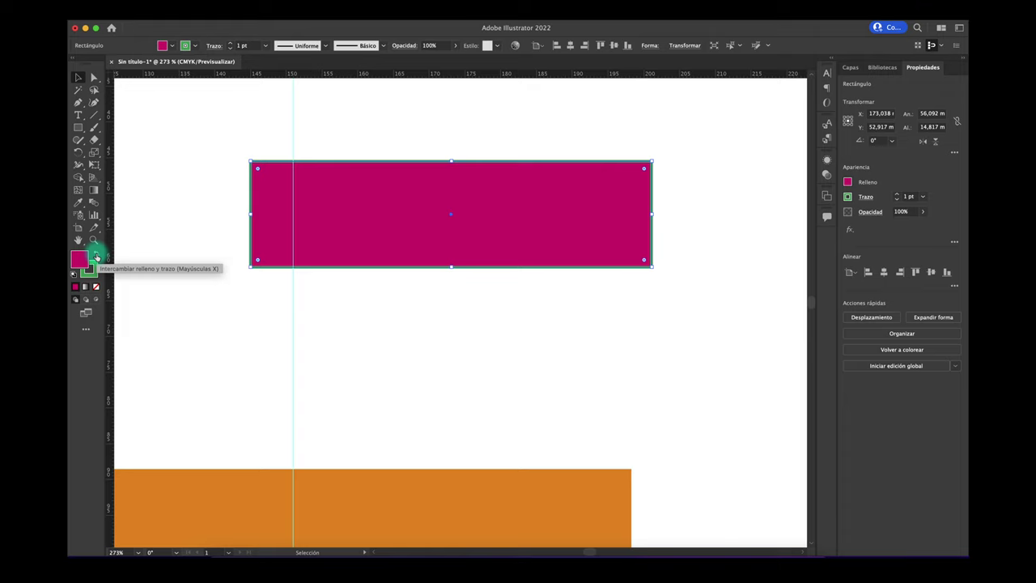
{"action": "left_click", "coordinate": [96, 257]}
{"action": "left_click", "coordinate": [317, 136]}
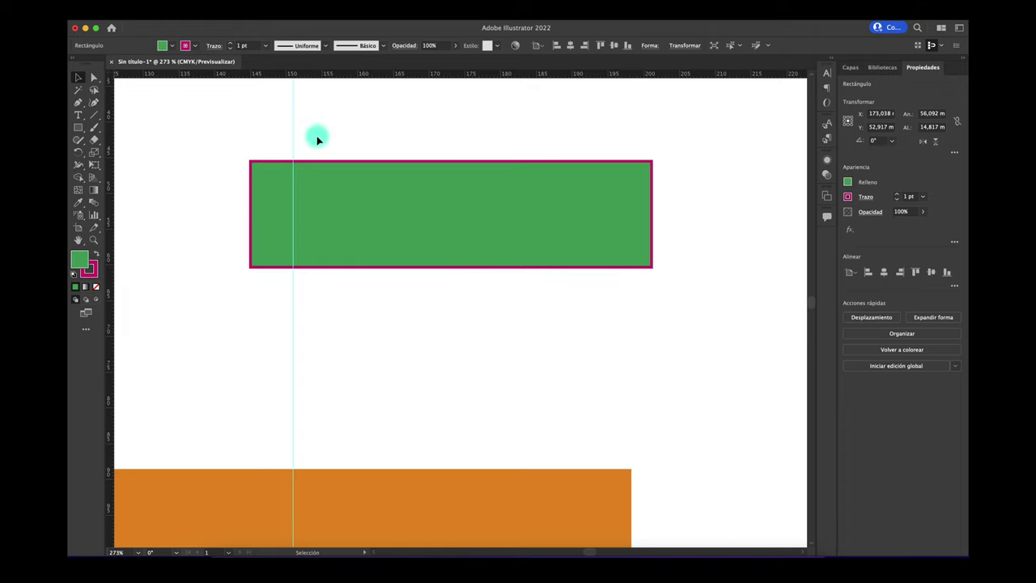
{"action": "left_click", "coordinate": [378, 193]}
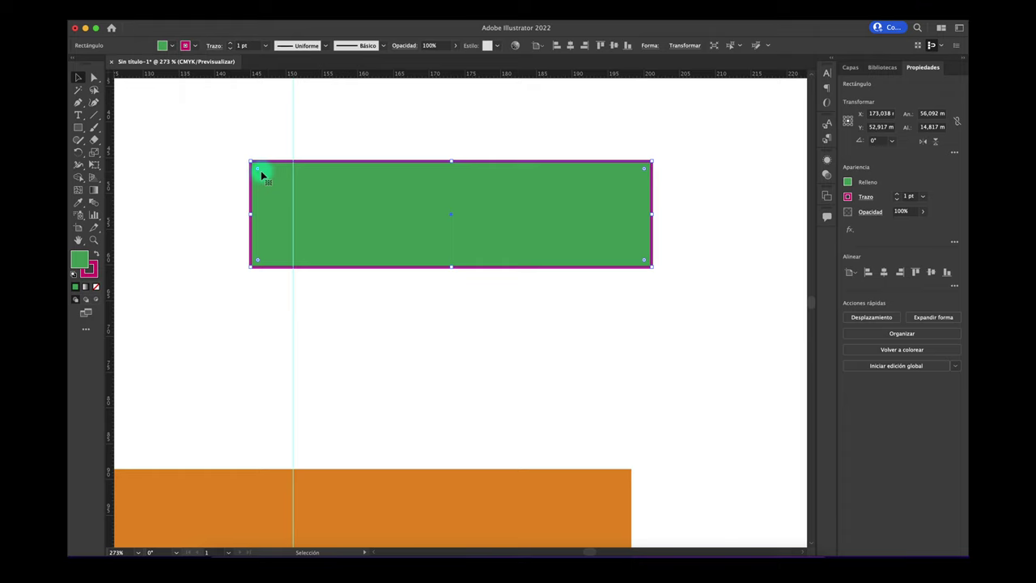
Step: Drag the green bar's corner widgets fully inward to make a pill shape
{"action": "scroll", "coordinate": [258, 172], "scroll_direction": "up", "scroll_amount": 4}
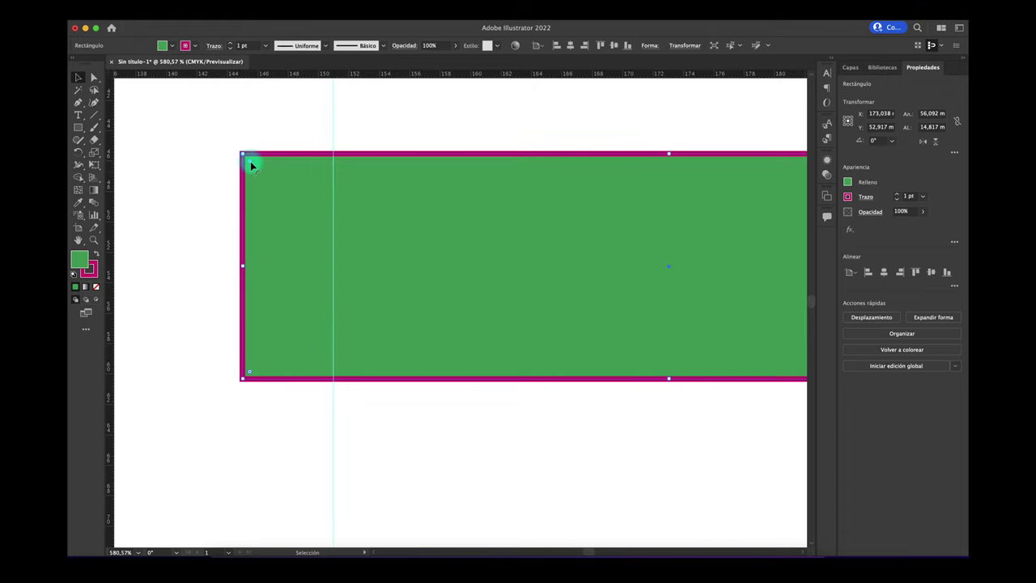
{"action": "left_click_drag", "start_coordinate": [250, 161], "coordinate": [278, 179]}
{"action": "scroll", "coordinate": [278, 179], "scroll_direction": "down", "scroll_amount": 2}
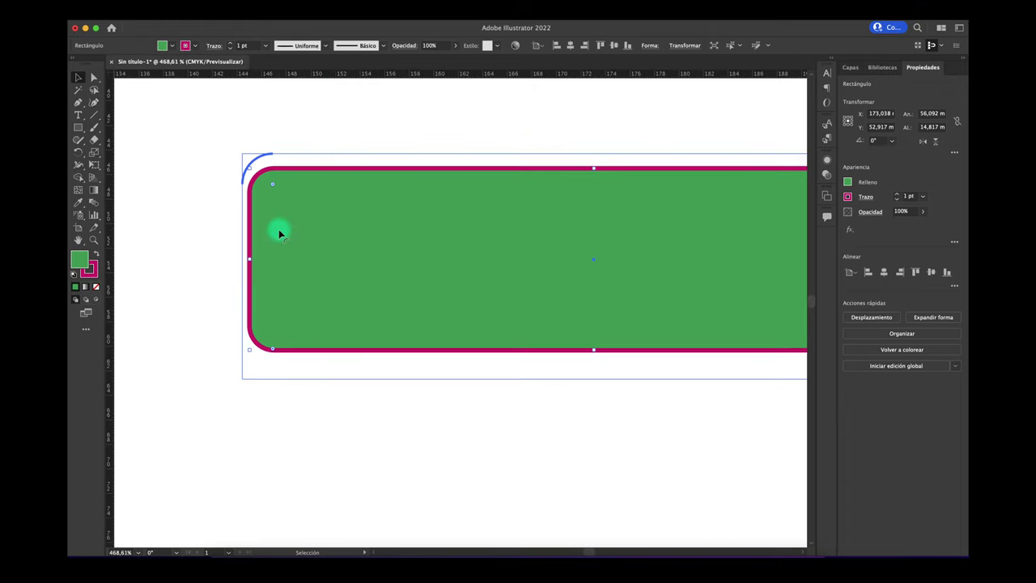
{"action": "scroll", "coordinate": [278, 231], "scroll_direction": "down", "scroll_amount": 2}
{"action": "left_click_drag", "start_coordinate": [655, 207], "coordinate": [557, 248]}
{"action": "left_click", "coordinate": [559, 130]}
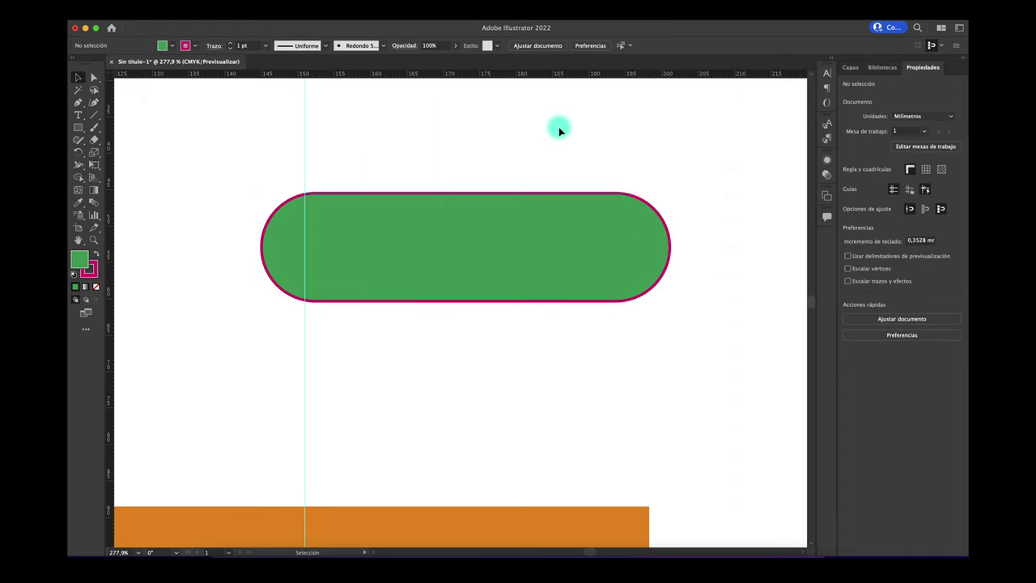
Step: Move the large orange rectangle right and round its top-right and bottom-left corners
{"action": "scroll", "coordinate": [559, 128], "scroll_direction": "down", "scroll_amount": 3}
{"action": "scroll", "coordinate": [559, 126], "scroll_direction": "down", "scroll_amount": 2}
{"action": "left_click_drag", "start_coordinate": [543, 305], "coordinate": [613, 303]}
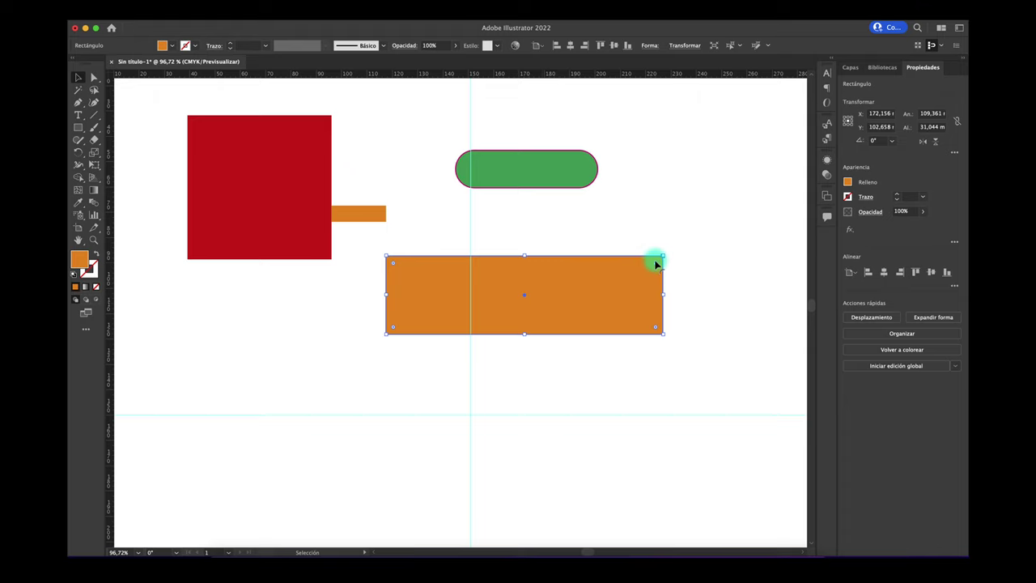
{"action": "left_click_drag", "start_coordinate": [644, 275], "coordinate": [630, 281]}
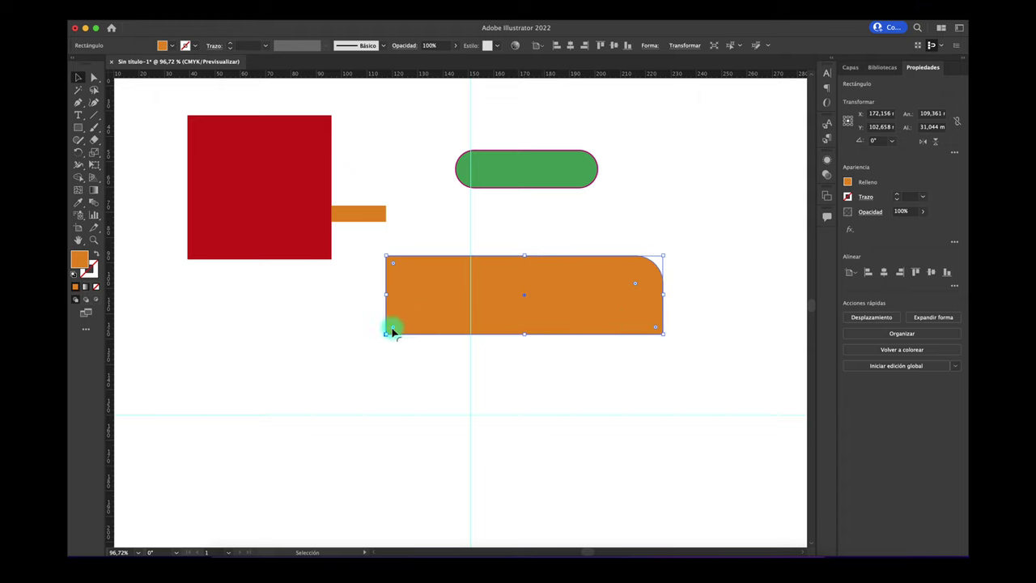
{"action": "key", "text": "shift+F8"}
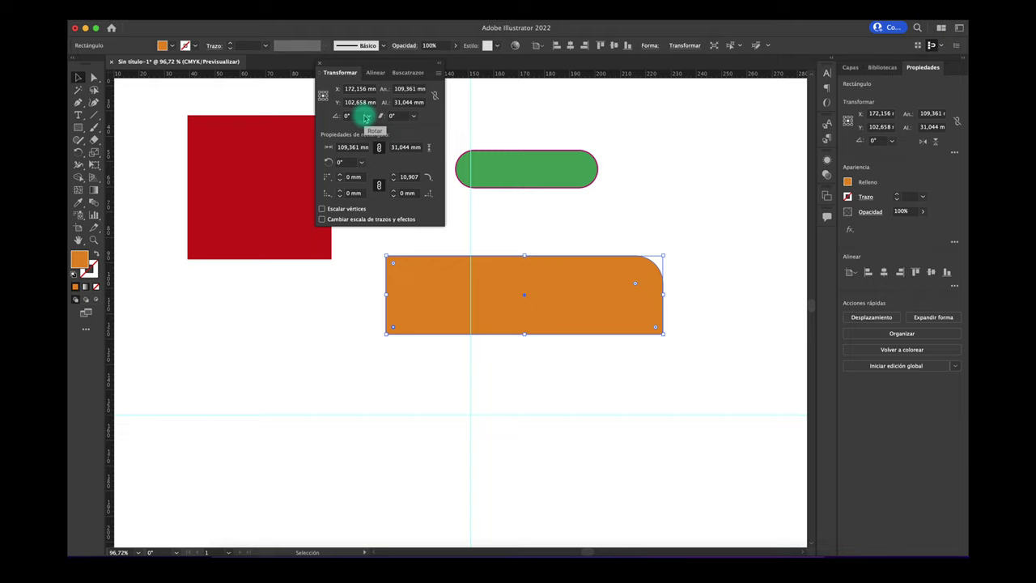
{"action": "left_click", "coordinate": [321, 64]}
{"action": "left_click_drag", "start_coordinate": [393, 328], "coordinate": [509, 246]}
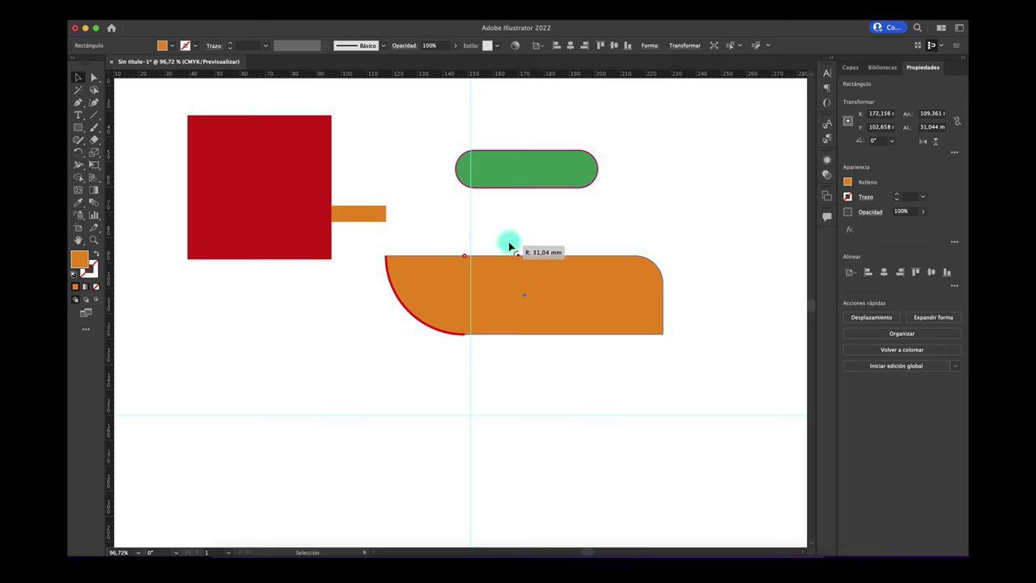
{"action": "left_click", "coordinate": [501, 375]}
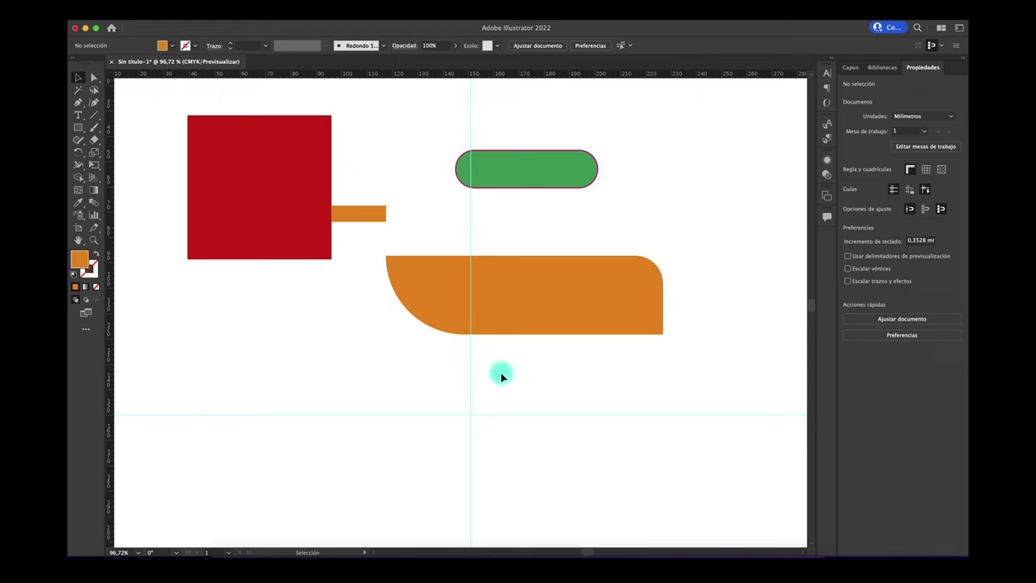
Step: Round the red square's corners with its corner widget
{"action": "left_click", "coordinate": [282, 187]}
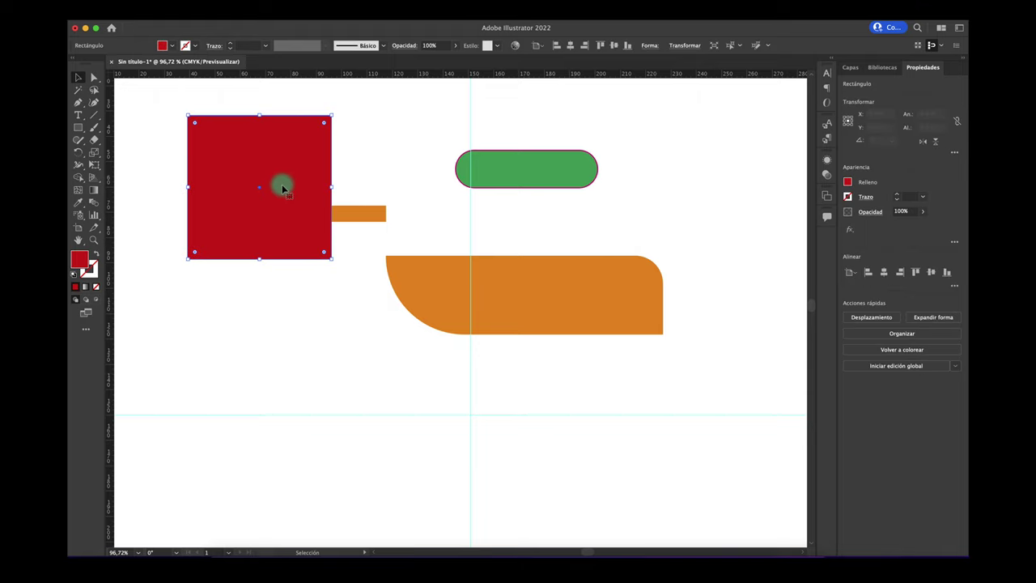
{"action": "left_click_drag", "start_coordinate": [324, 124], "coordinate": [300, 138]}
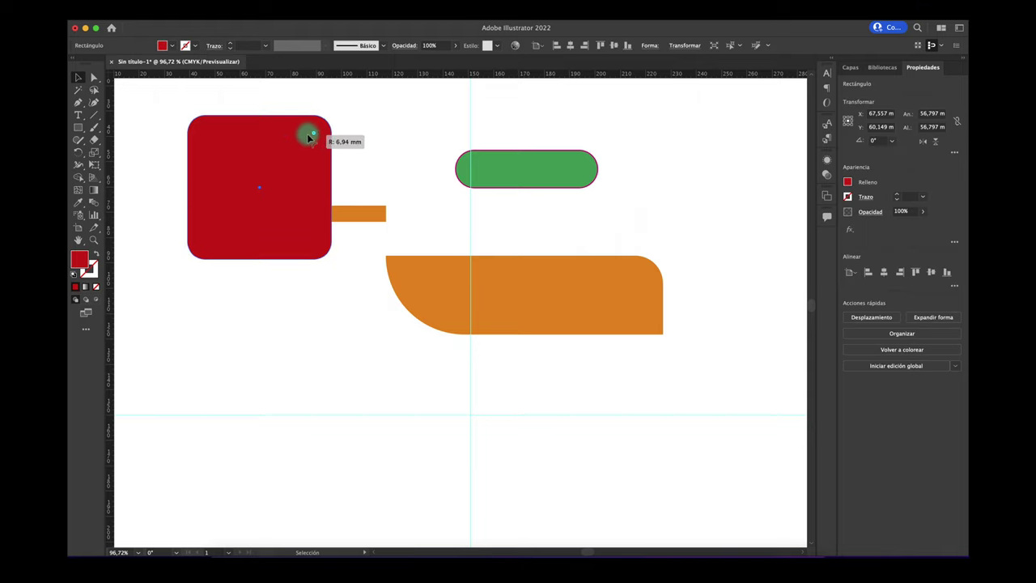
{"action": "left_click", "coordinate": [384, 145]}
Step: Lift the small orange bar above the shapes and shift the red square down-left
{"action": "scroll", "coordinate": [383, 145], "scroll_direction": "left", "scroll_amount": 3}
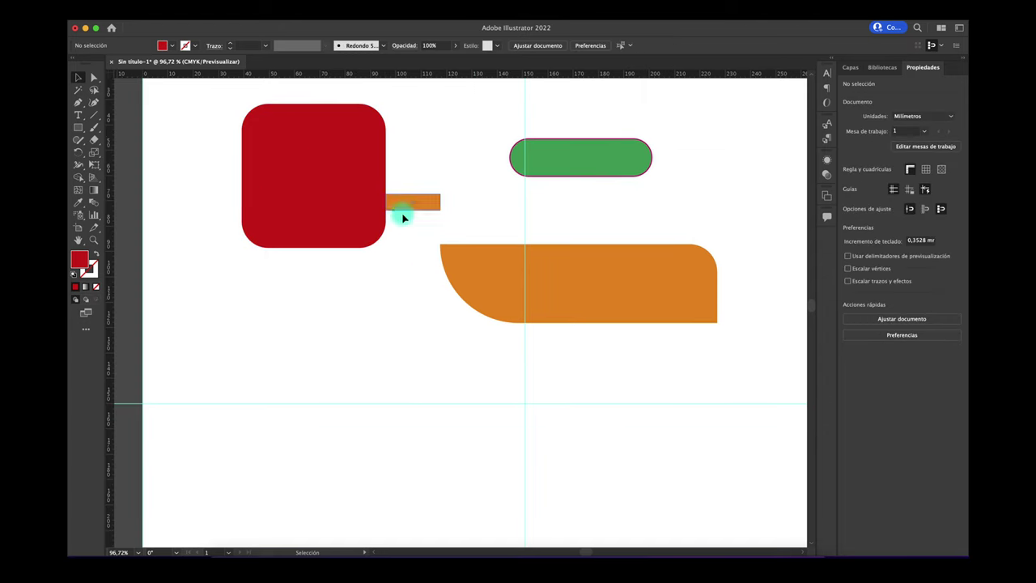
{"action": "left_click_drag", "start_coordinate": [420, 201], "coordinate": [426, 185]}
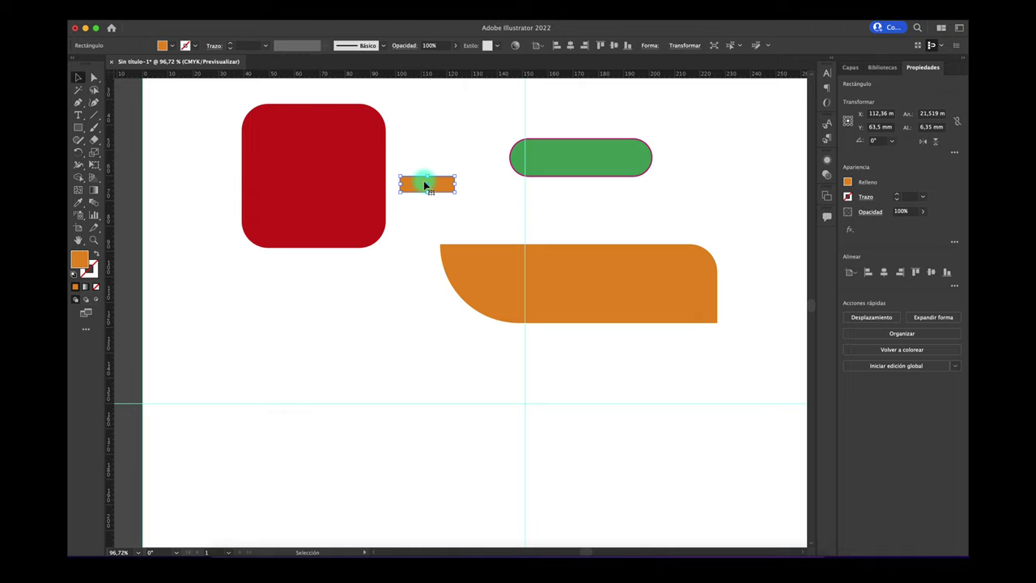
{"action": "left_click_drag", "start_coordinate": [433, 192], "coordinate": [430, 121]}
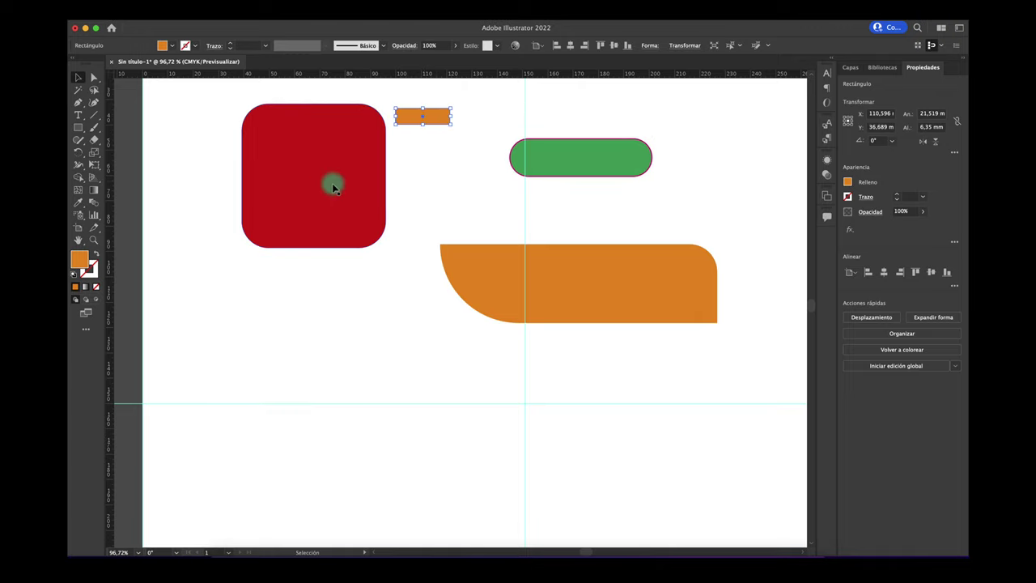
{"action": "mouse_move", "coordinate": [333, 183]}
{"action": "left_mouse_down"}
{"action": "mouse_move", "coordinate": [327, 237]}
{"action": "mouse_move", "coordinate": [292, 230]}
{"action": "left_mouse_up"}
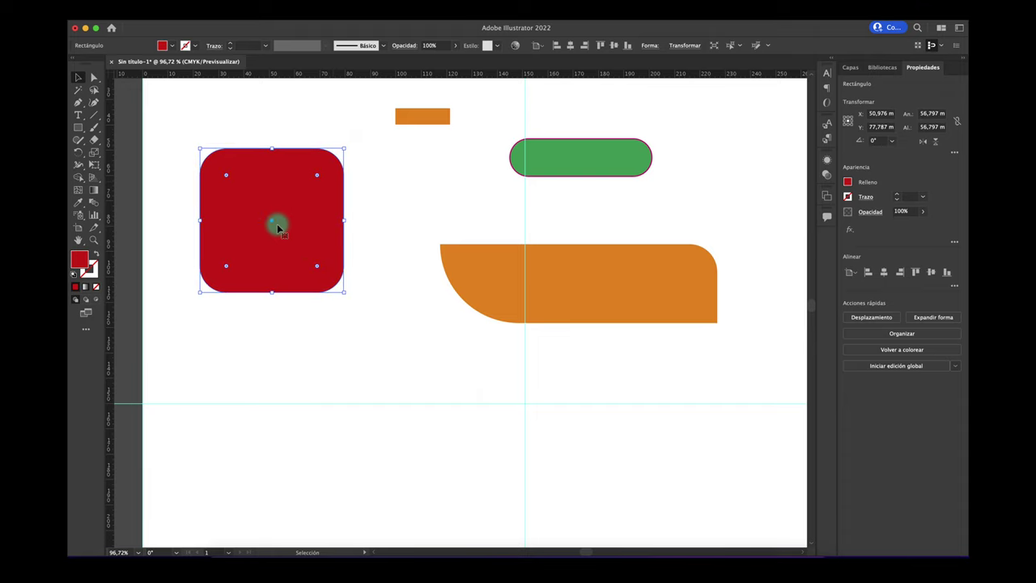
{"action": "double_click", "coordinate": [290, 227]}
{"action": "left_click", "coordinate": [123, 86]}
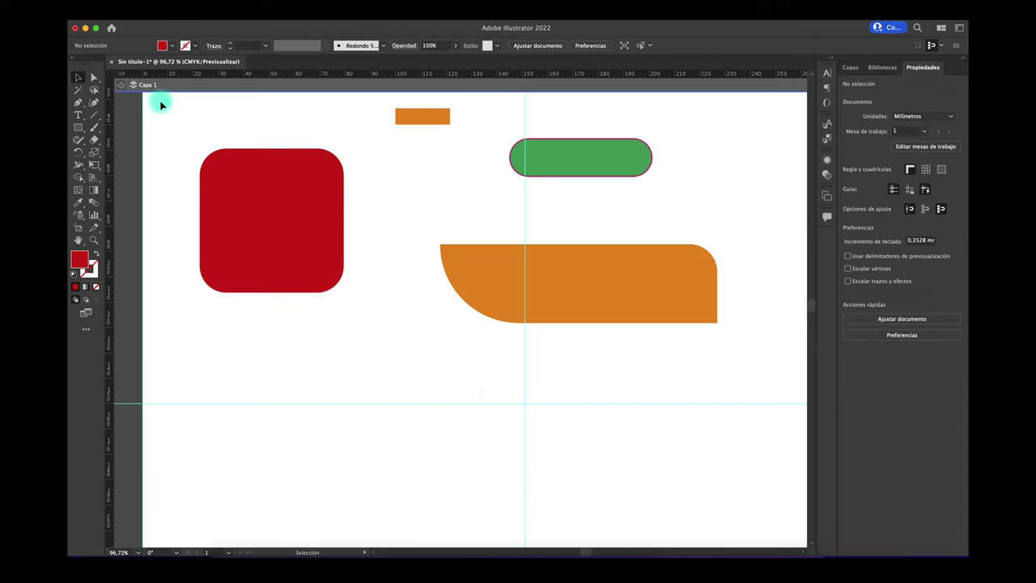
Step: Type a centred 7 in a text box inside the red square at 72 pt
{"action": "left_click", "coordinate": [79, 115]}
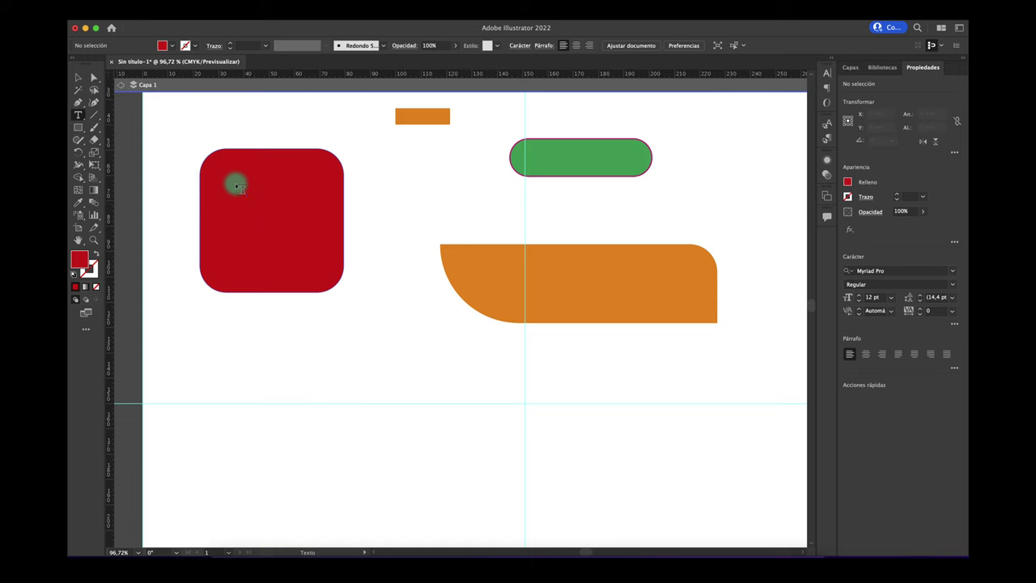
{"action": "left_click_drag", "start_coordinate": [235, 182], "coordinate": [309, 262]}
{"action": "type", "text": "7"}
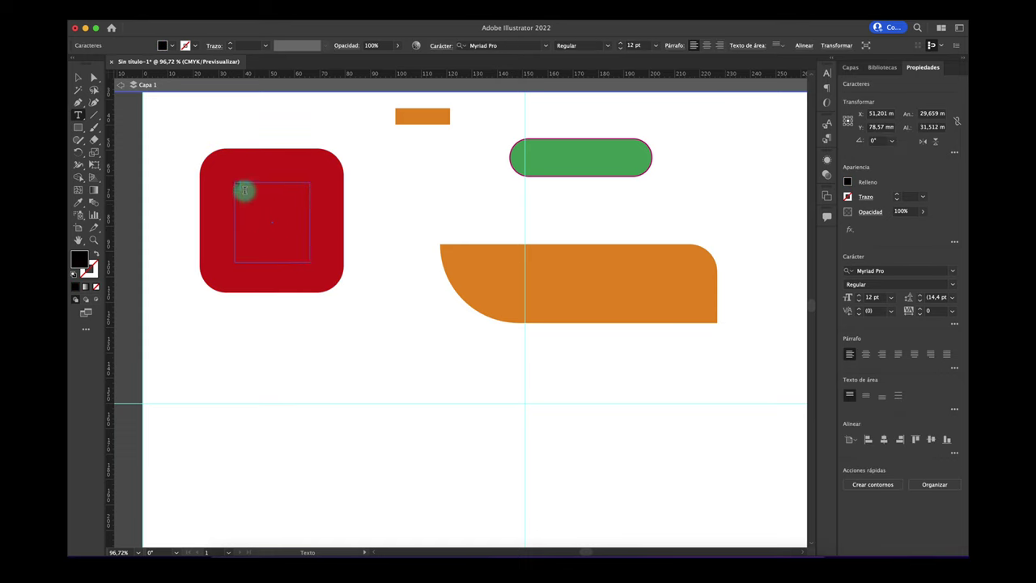
{"action": "left_click_drag", "start_coordinate": [243, 189], "coordinate": [220, 181]}
{"action": "left_click", "coordinate": [706, 46]}
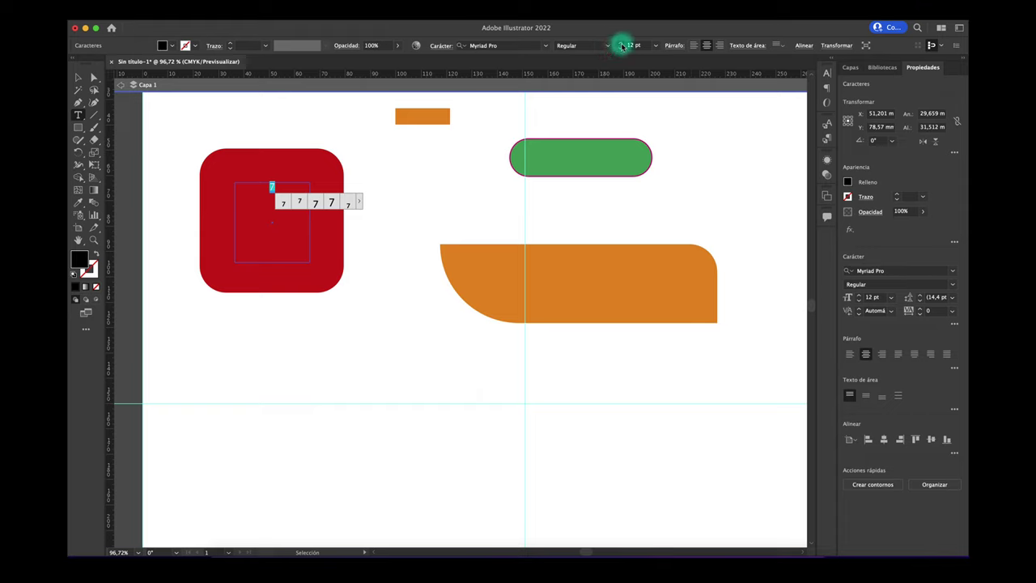
{"action": "left_click", "coordinate": [622, 47]}
{"action": "left_click", "coordinate": [622, 46]}
{"action": "left_click", "coordinate": [621, 46]}
{"action": "left_click", "coordinate": [621, 46]}
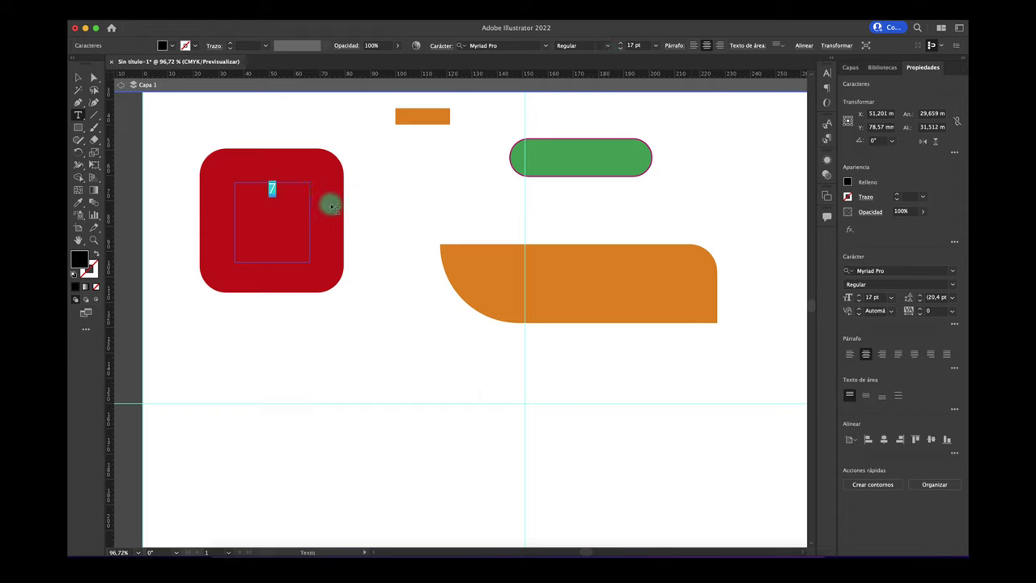
{"action": "left_click", "coordinate": [655, 45]}
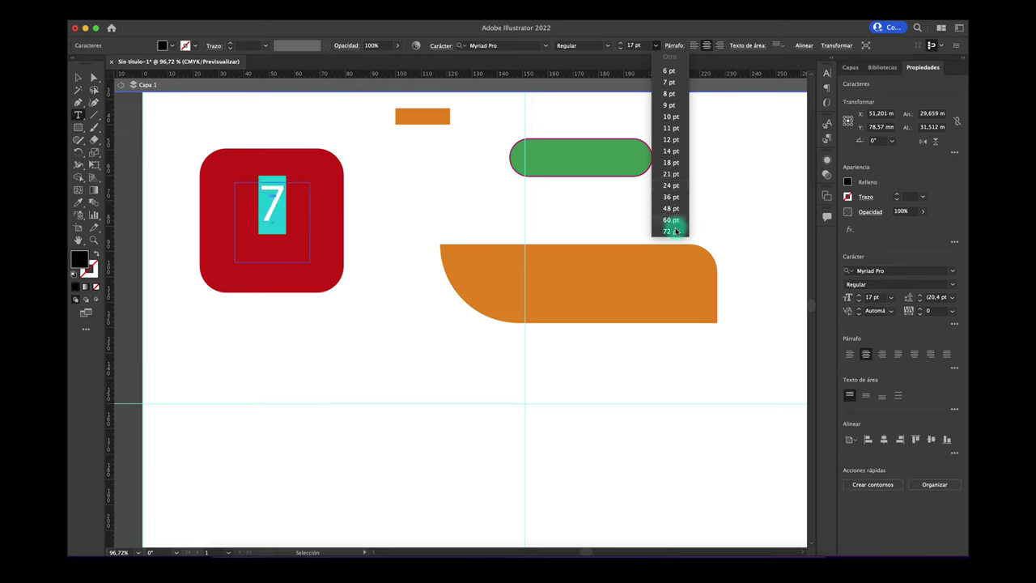
{"action": "left_click", "coordinate": [671, 231]}
Step: Fill the 7 white, lower it, and scale it up to about 145.5 pt
{"action": "left_click", "coordinate": [77, 89]}
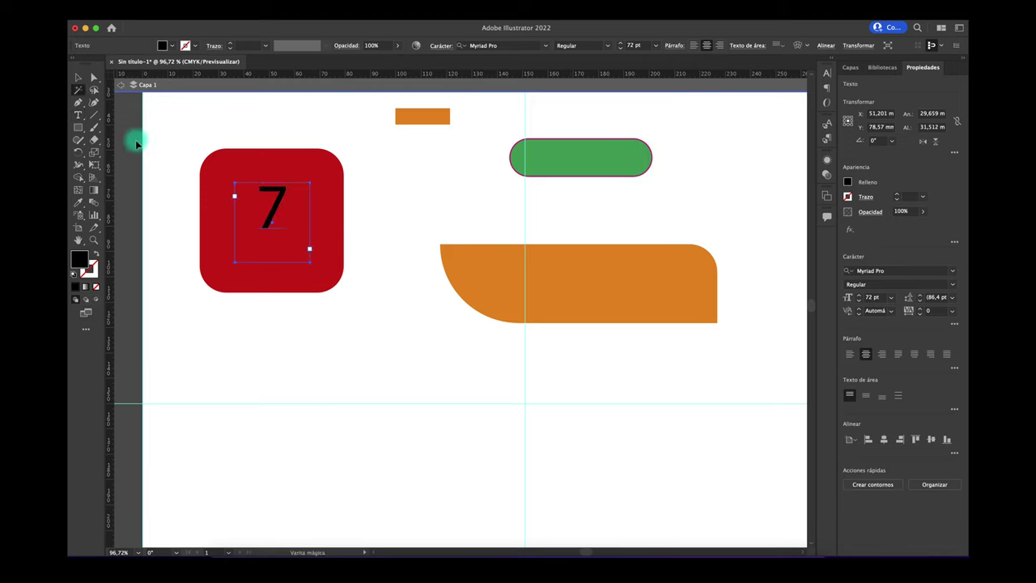
{"action": "left_click", "coordinate": [75, 76]}
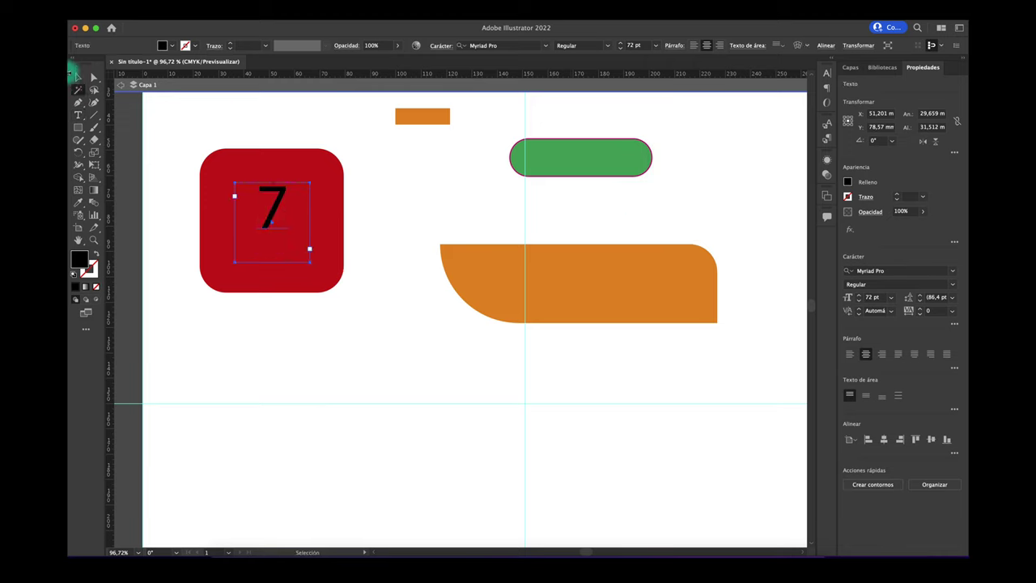
{"action": "left_click_drag", "start_coordinate": [268, 220], "coordinate": [267, 237]}
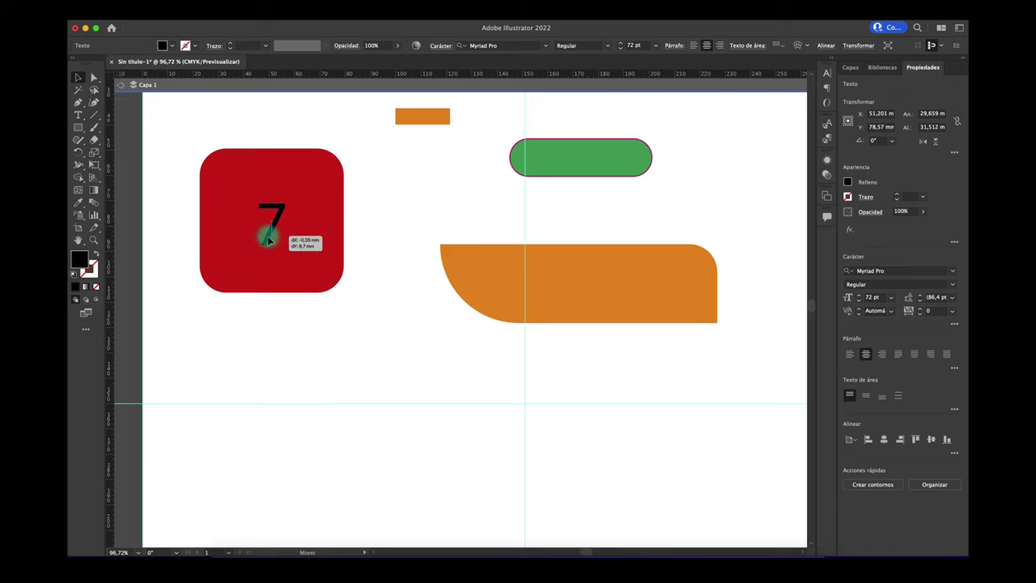
{"action": "left_click", "coordinate": [173, 45]}
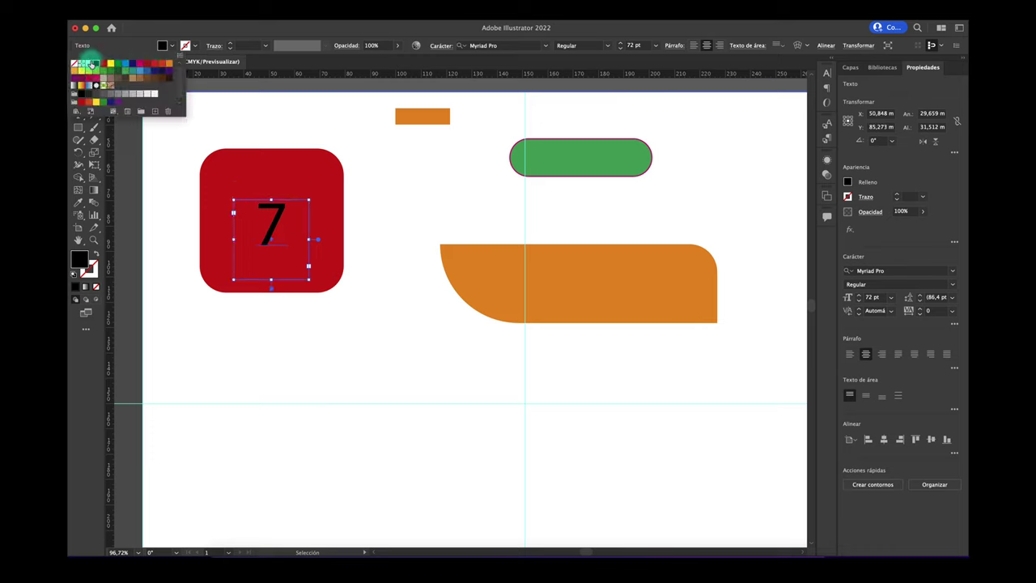
{"action": "left_click", "coordinate": [88, 65]}
{"action": "left_click", "coordinate": [276, 105]}
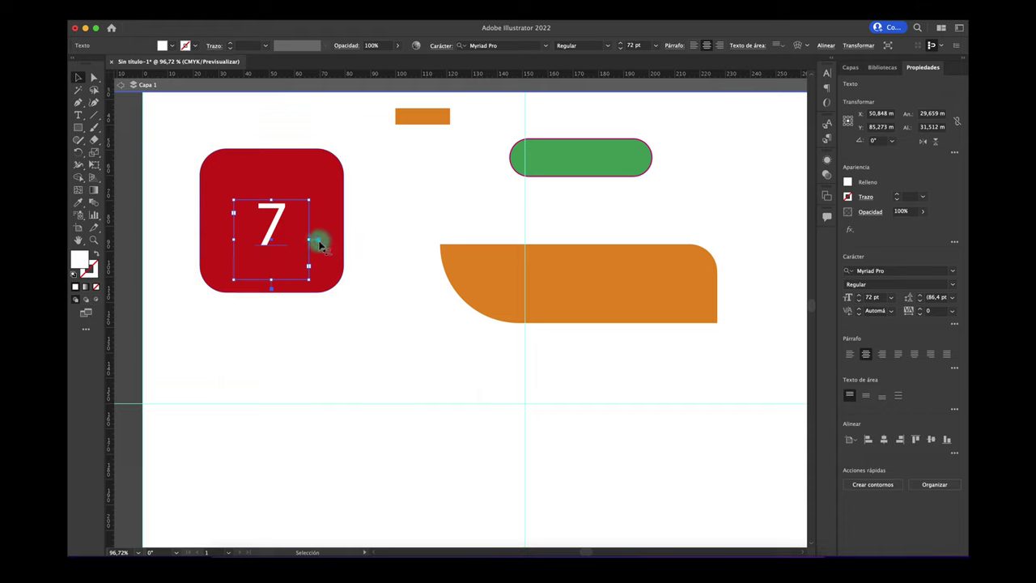
{"action": "double_click", "coordinate": [310, 240]}
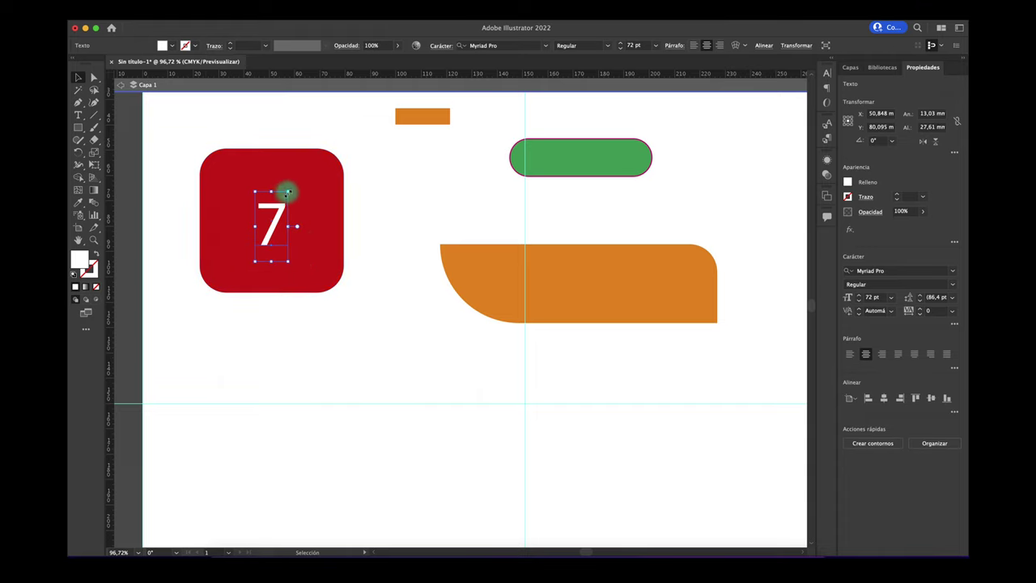
{"action": "mouse_move", "coordinate": [287, 192]}
{"action": "left_mouse_down"}
{"action": "mouse_move", "coordinate": [297, 168]}
{"action": "mouse_move", "coordinate": [293, 190]}
{"action": "left_mouse_up"}
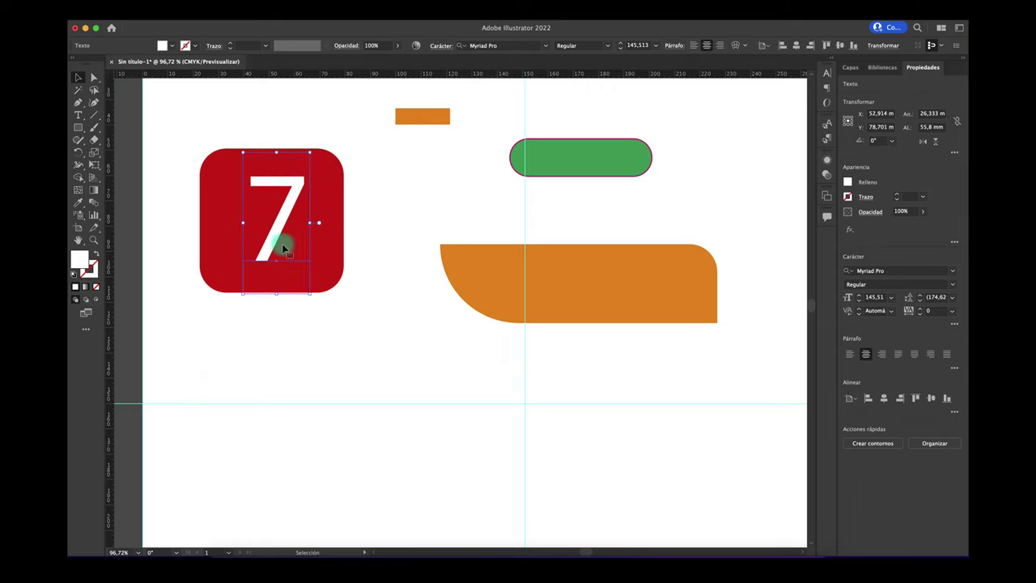
{"action": "left_click", "coordinate": [340, 324]}
Step: Group the red rounded square with the white 7 and move the group down-right
{"action": "left_click", "coordinate": [274, 235]}
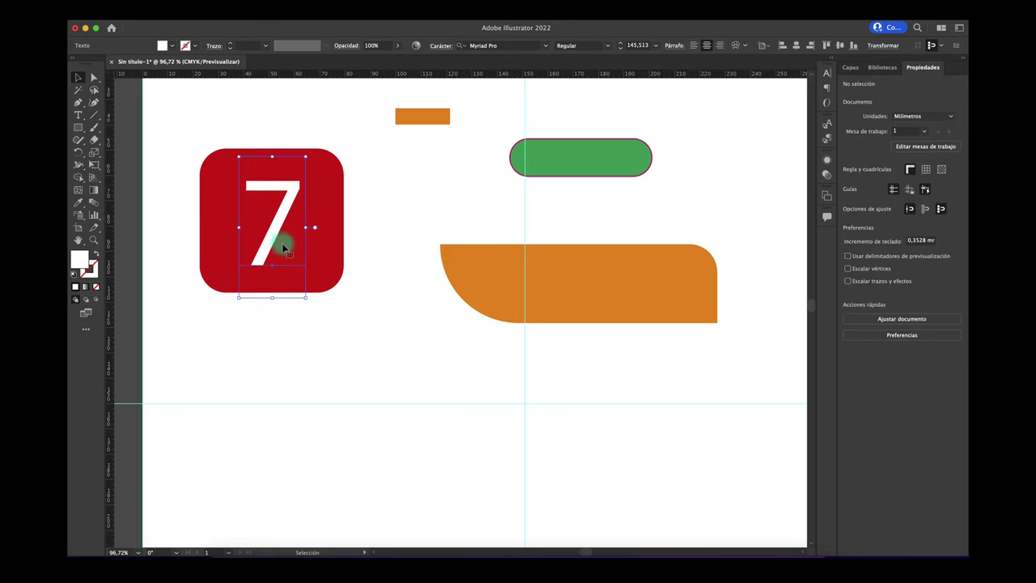
{"action": "left_click", "coordinate": [393, 324]}
{"action": "mouse_move", "coordinate": [331, 271]}
{"action": "left_mouse_down"}
{"action": "mouse_move", "coordinate": [441, 253]}
{"action": "mouse_move", "coordinate": [332, 275]}
{"action": "left_mouse_up"}
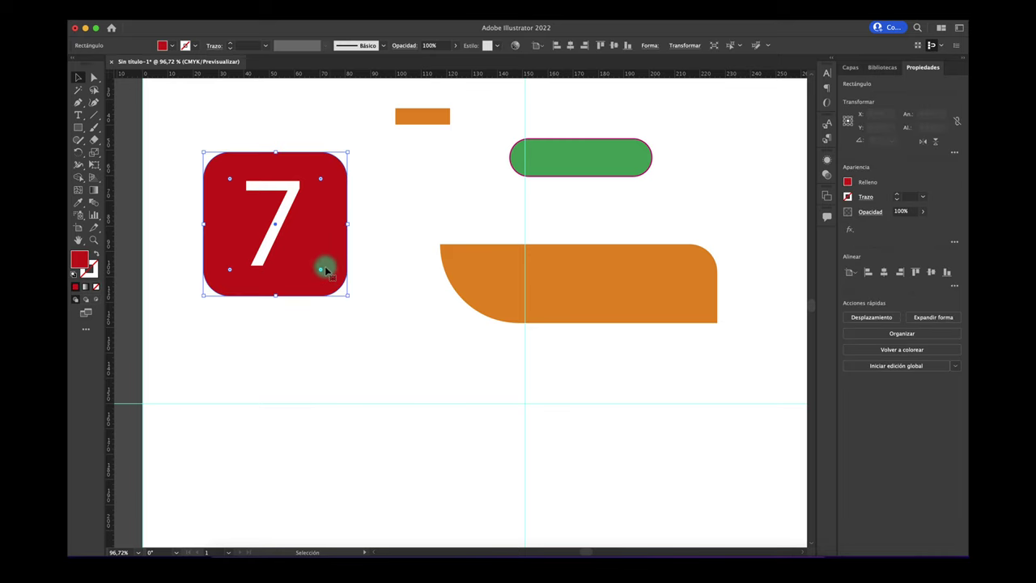
{"action": "mouse_move", "coordinate": [187, 127]}
{"action": "left_mouse_down"}
{"action": "mouse_move", "coordinate": [259, 242]}
{"action": "mouse_move", "coordinate": [333, 308]}
{"action": "mouse_move", "coordinate": [370, 324]}
{"action": "left_mouse_up"}
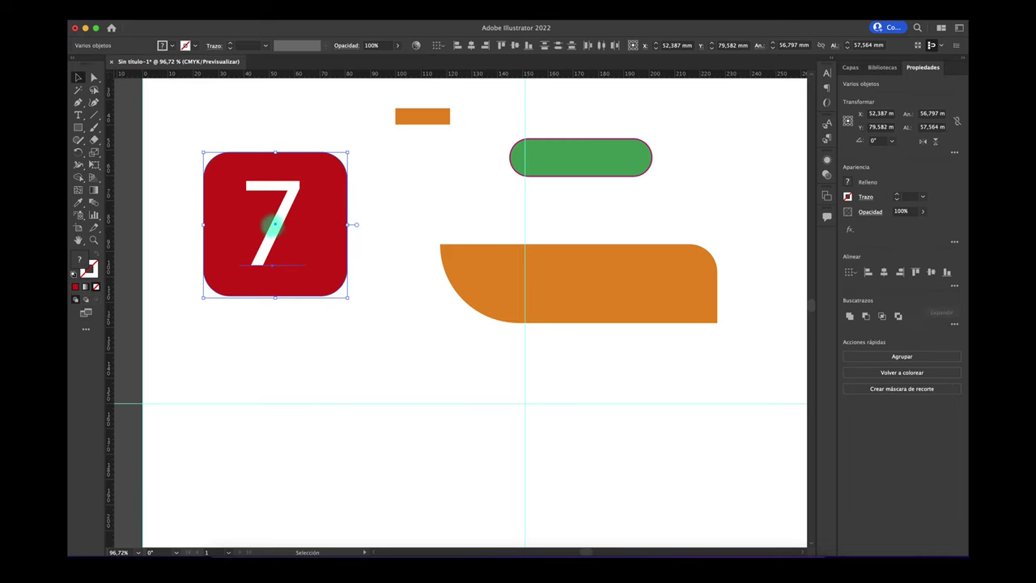
{"action": "right_click", "coordinate": [275, 225]}
{"action": "left_click", "coordinate": [315, 316]}
{"action": "left_click", "coordinate": [366, 295]}
{"action": "left_click_drag", "start_coordinate": [294, 254], "coordinate": [317, 293]}
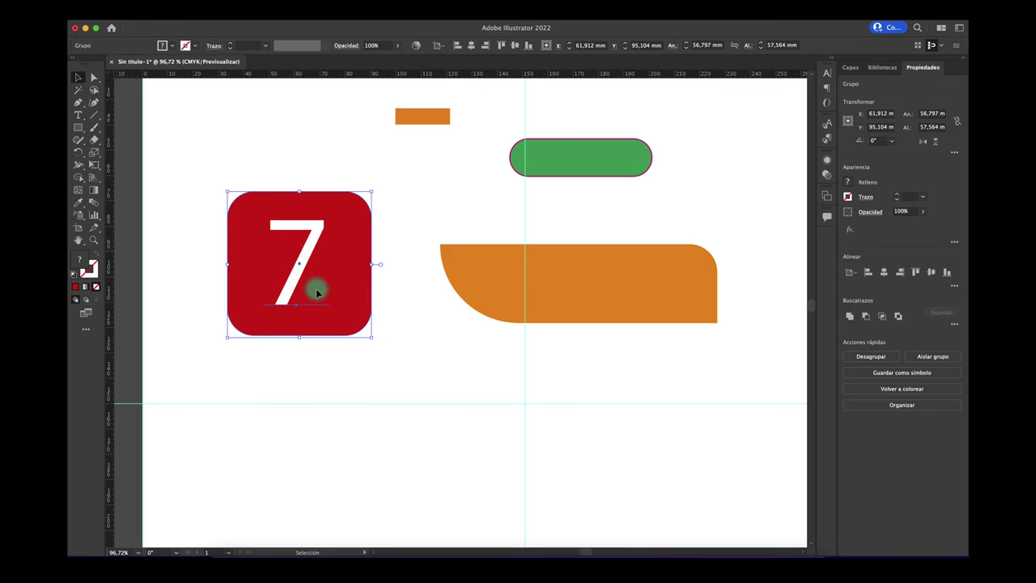
Step: Inside the group, push the 7 against the square's top-right edge so it looks cropped
{"action": "scroll", "coordinate": [311, 247], "scroll_direction": "up", "scroll_amount": 3}
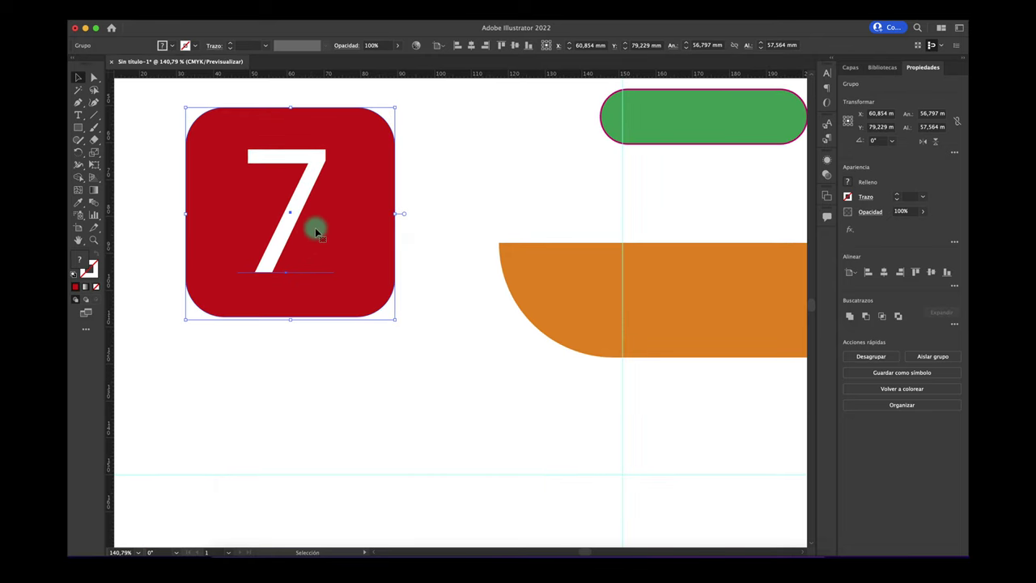
{"action": "double_click", "coordinate": [315, 232]}
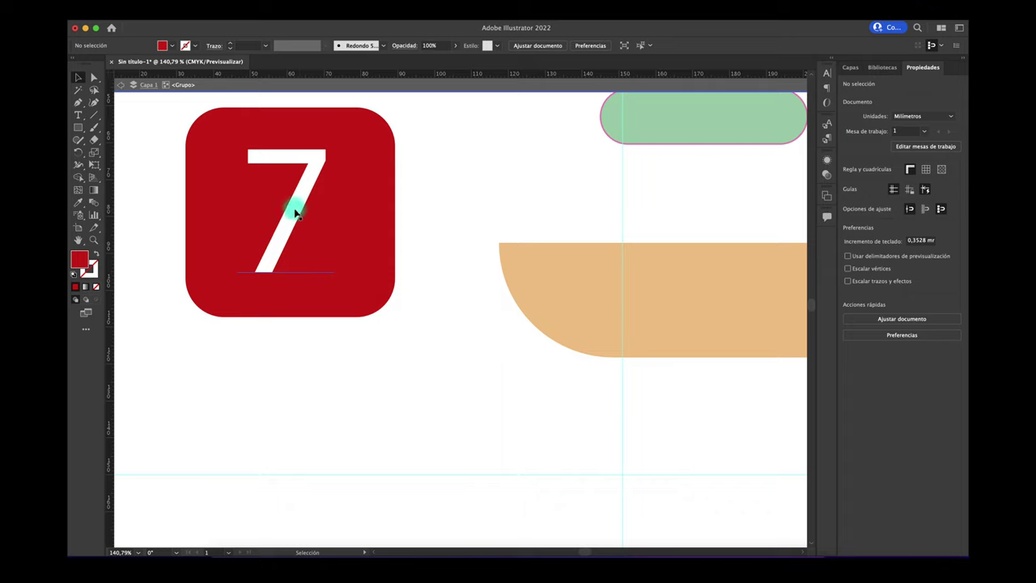
{"action": "left_click_drag", "start_coordinate": [295, 213], "coordinate": [278, 174]}
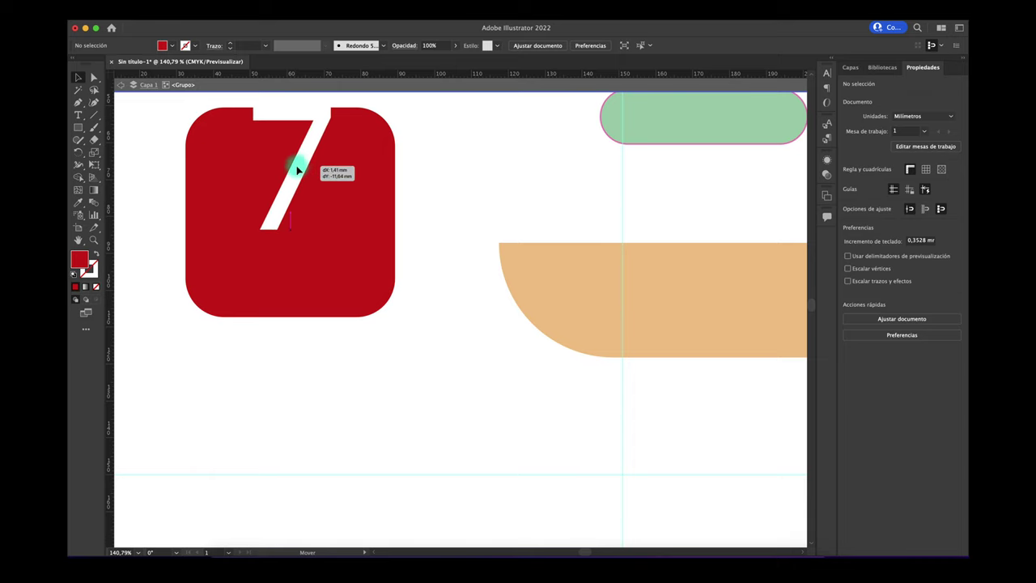
{"action": "left_click_drag", "start_coordinate": [278, 175], "coordinate": [295, 165]}
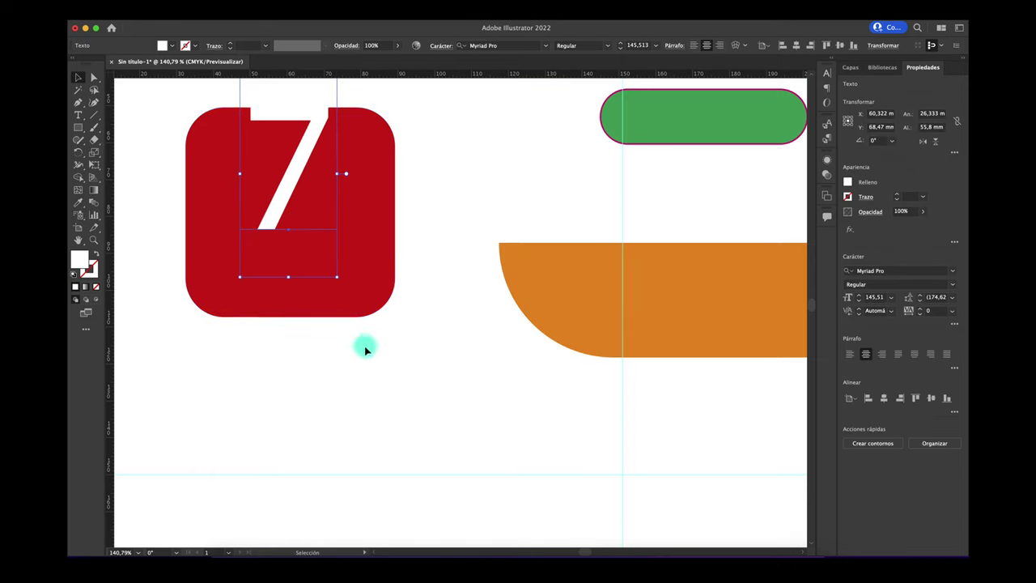
{"action": "left_click", "coordinate": [363, 346]}
{"action": "left_click_drag", "start_coordinate": [342, 273], "coordinate": [389, 338]}
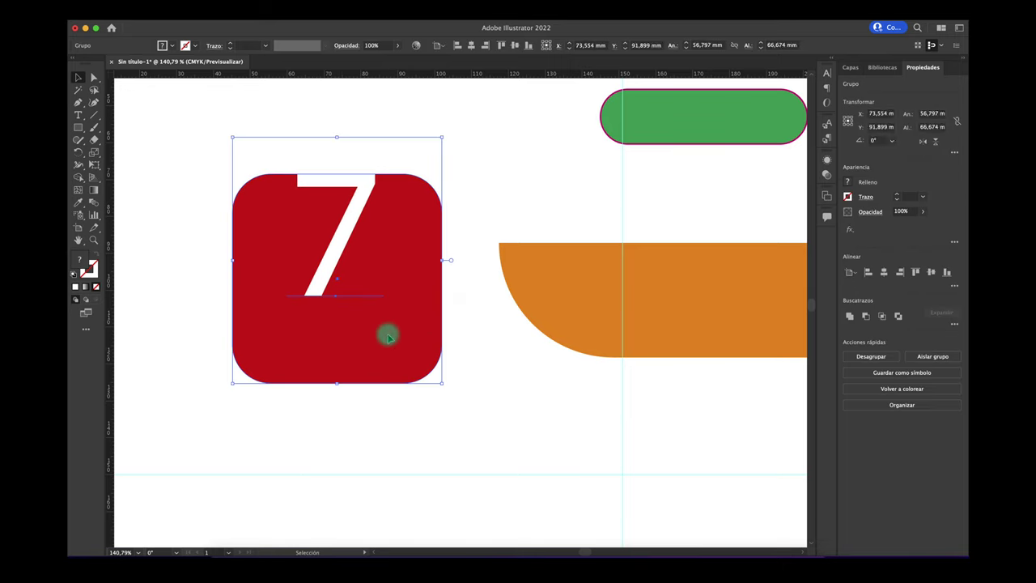
{"action": "double_click", "coordinate": [350, 225]}
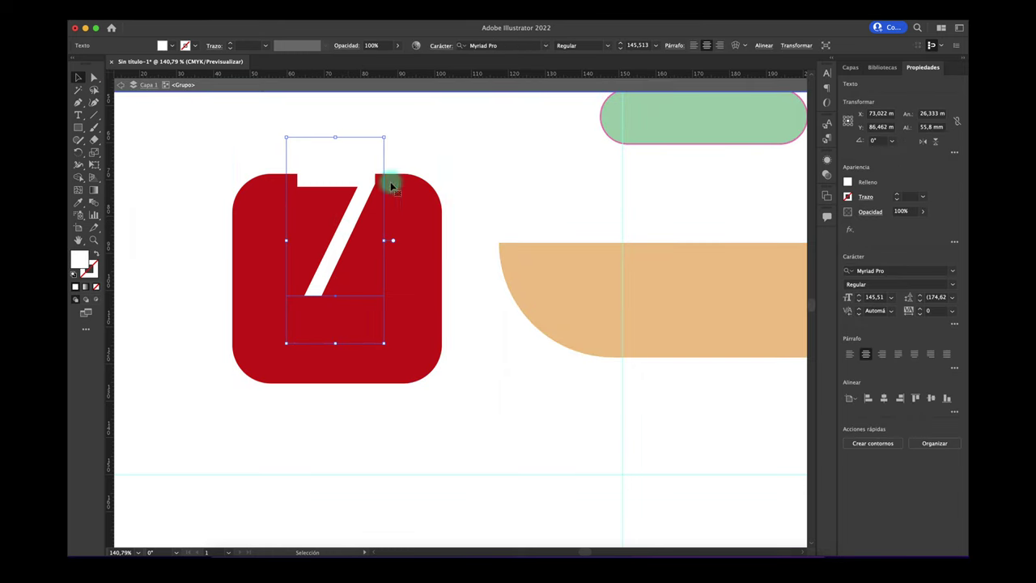
{"action": "left_click_drag", "start_coordinate": [371, 190], "coordinate": [440, 204]}
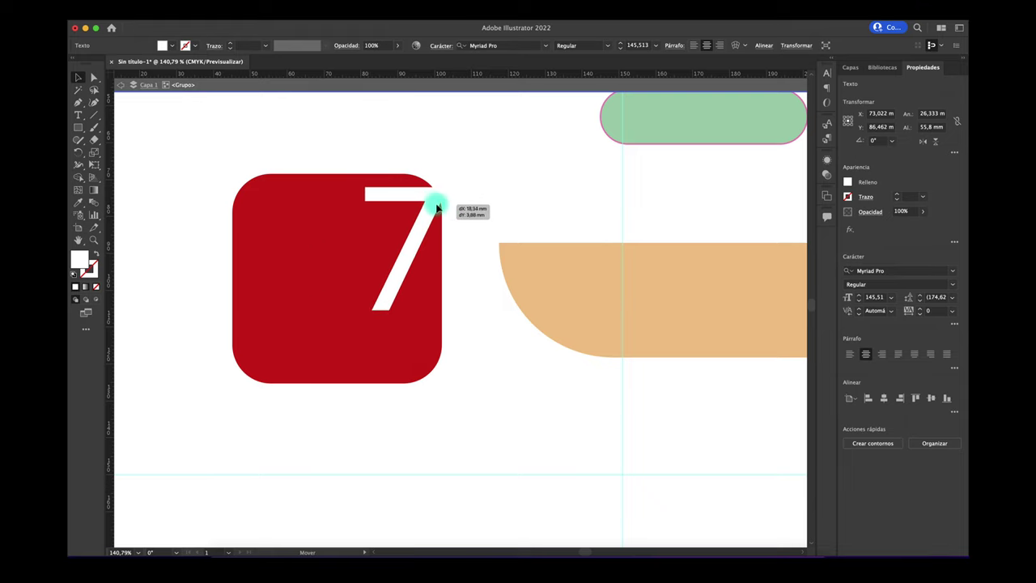
{"action": "double_click", "coordinate": [264, 142]}
{"action": "left_click_drag", "start_coordinate": [357, 259], "coordinate": [332, 246]}
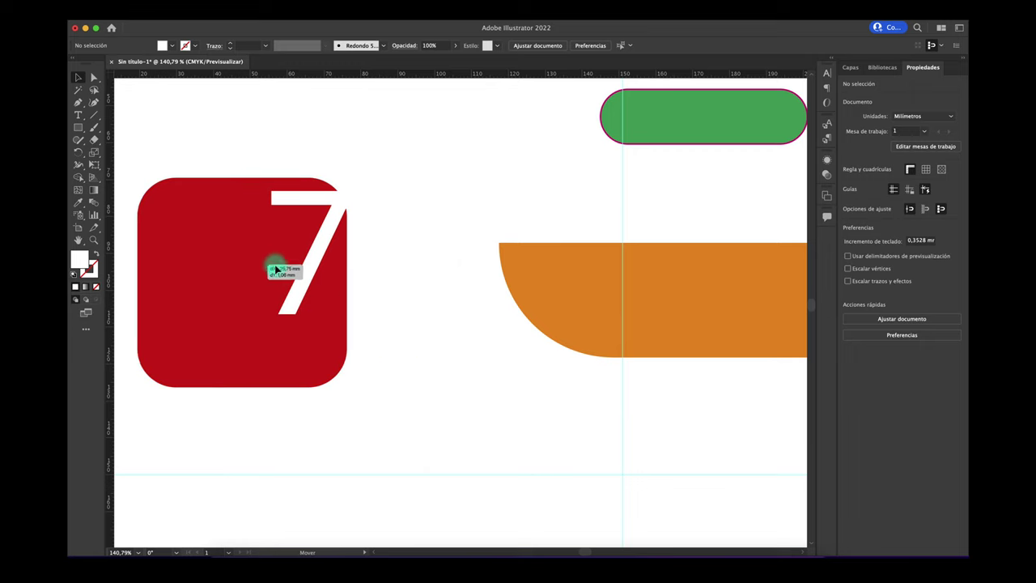
{"action": "scroll", "coordinate": [332, 247], "scroll_direction": "down", "scroll_amount": 3}
{"action": "scroll", "coordinate": [332, 246], "scroll_direction": "down", "scroll_amount": 2}
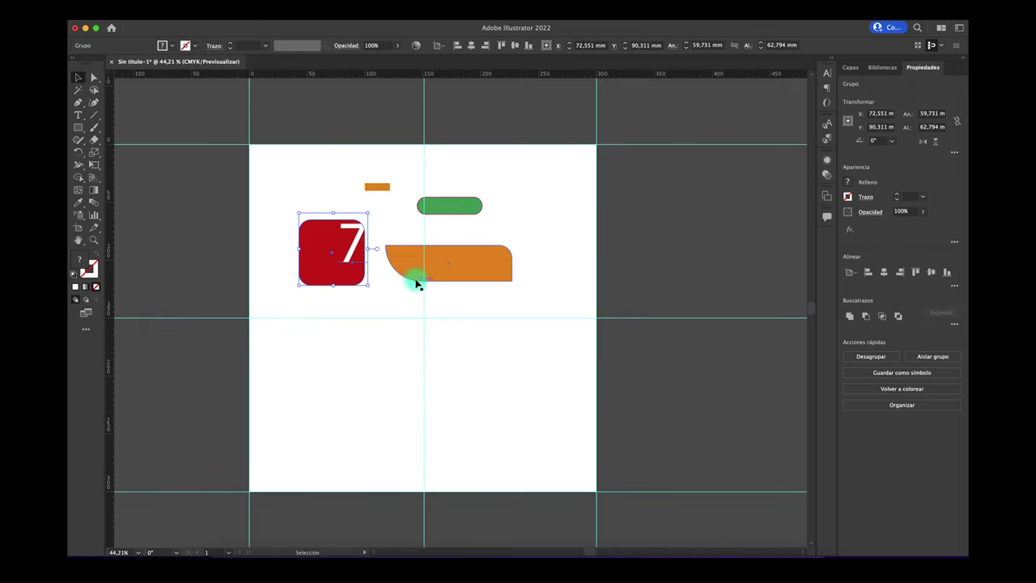
{"action": "scroll", "coordinate": [418, 283], "scroll_direction": "down", "scroll_amount": 1}
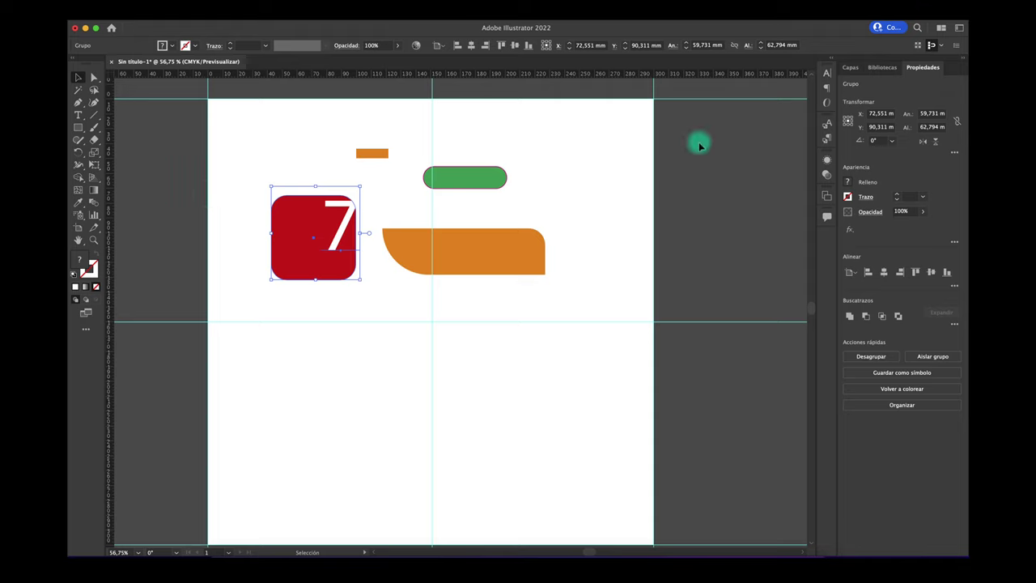
Step: Try the Aspectos esenciales and Aspectos esenciales clásicos workspaces, then reopen the workspace list
{"action": "left_click", "coordinate": [958, 30]}
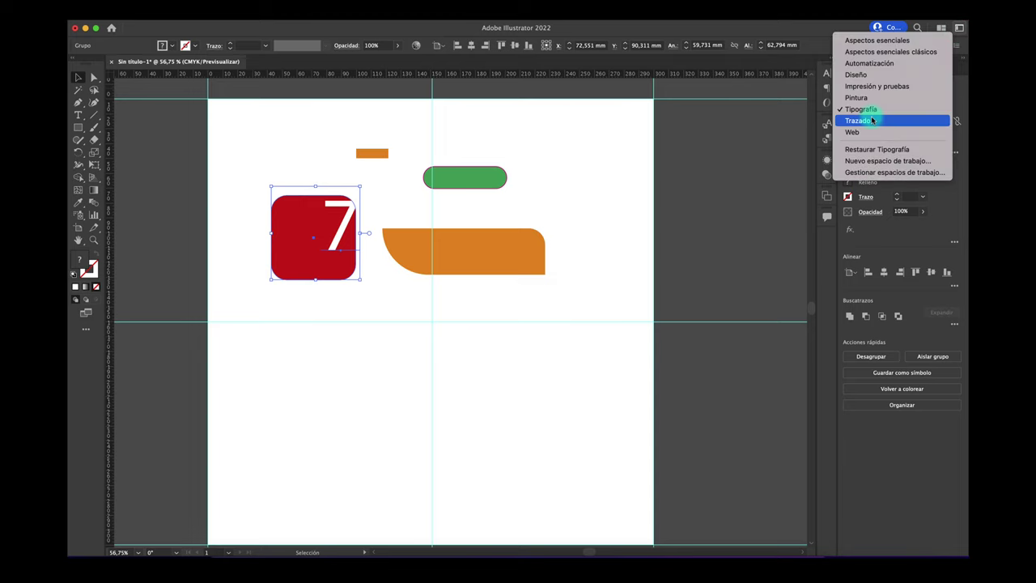
{"action": "left_click", "coordinate": [890, 42]}
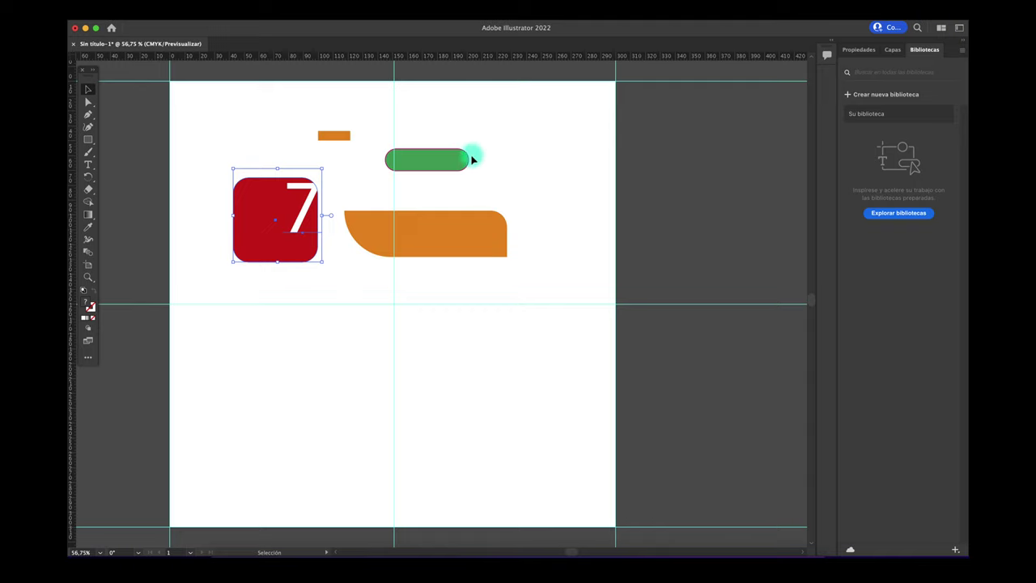
{"action": "left_click", "coordinate": [443, 162]}
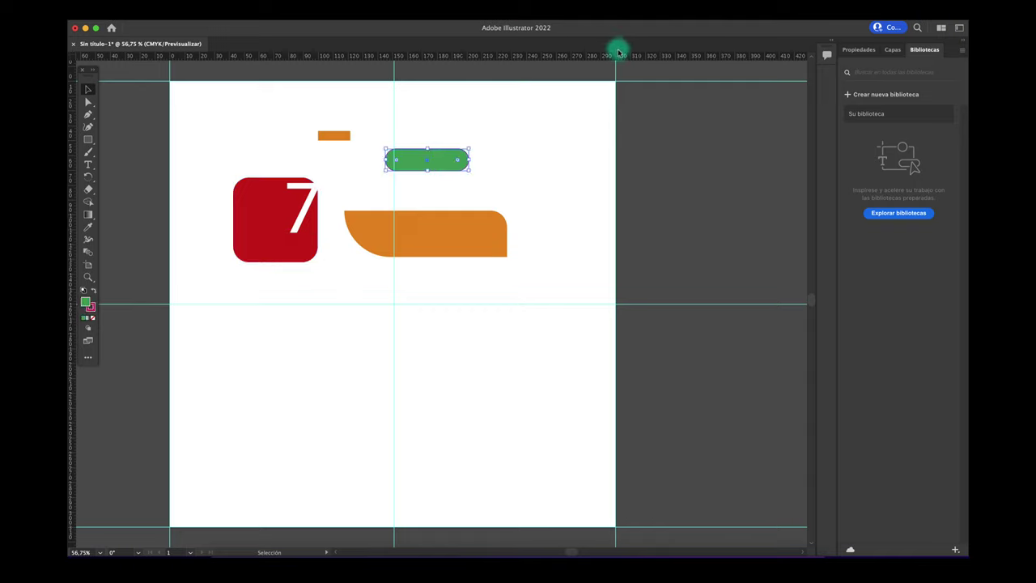
{"action": "left_click", "coordinate": [862, 53]}
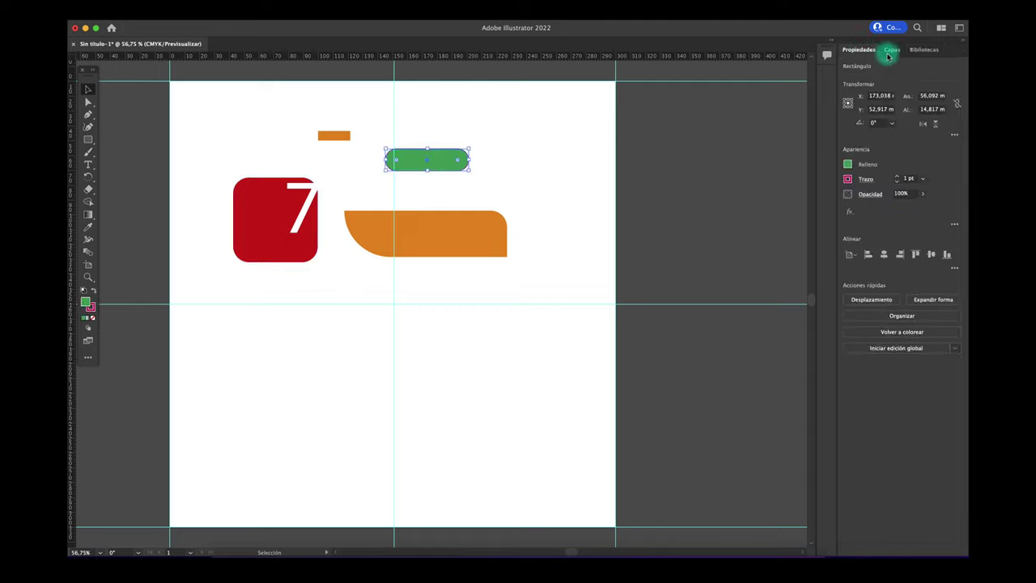
{"action": "left_click", "coordinate": [857, 52]}
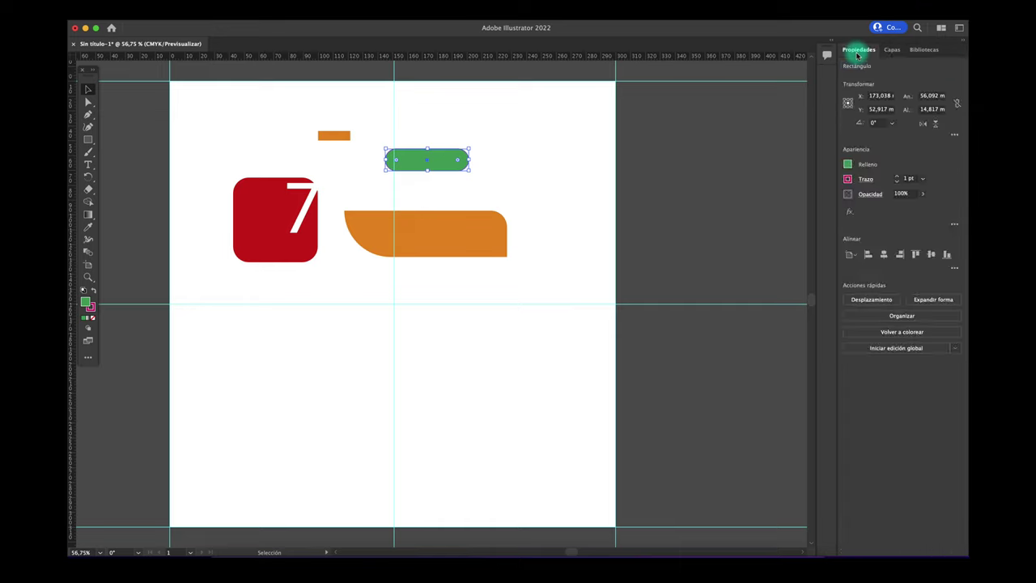
{"action": "left_click", "coordinate": [958, 28]}
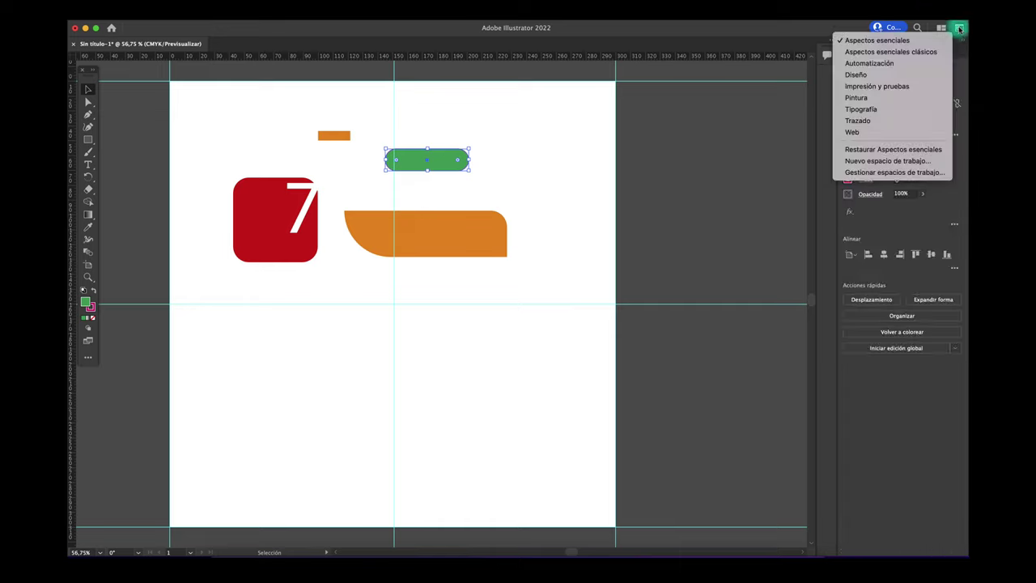
{"action": "left_click", "coordinate": [915, 53]}
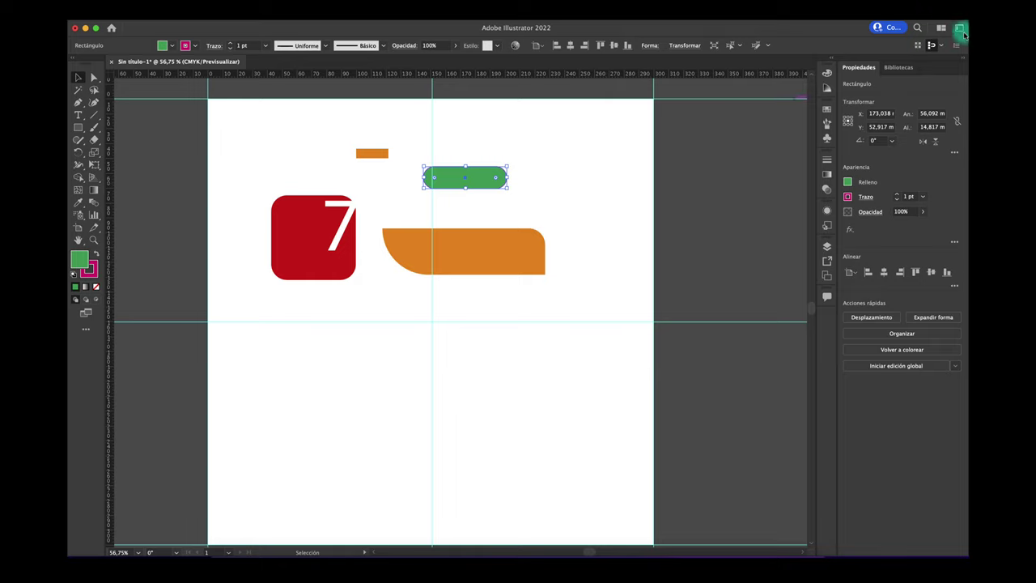
{"action": "left_click", "coordinate": [960, 30]}
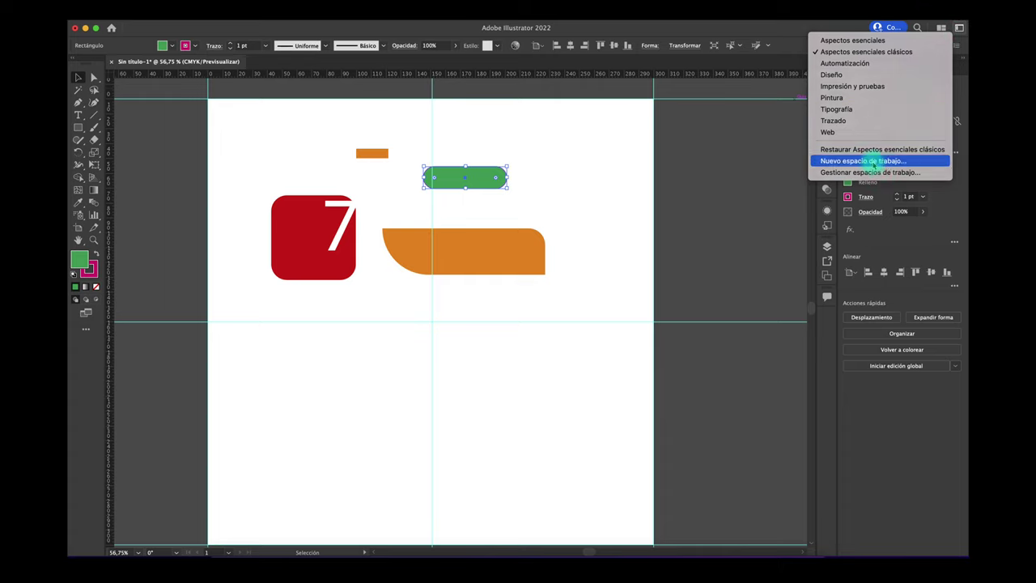
Step: Save a new workspace named ALONSO and confirm it appears in the workspace list
{"action": "left_click", "coordinate": [874, 161]}
{"action": "left_click", "coordinate": [515, 276]}
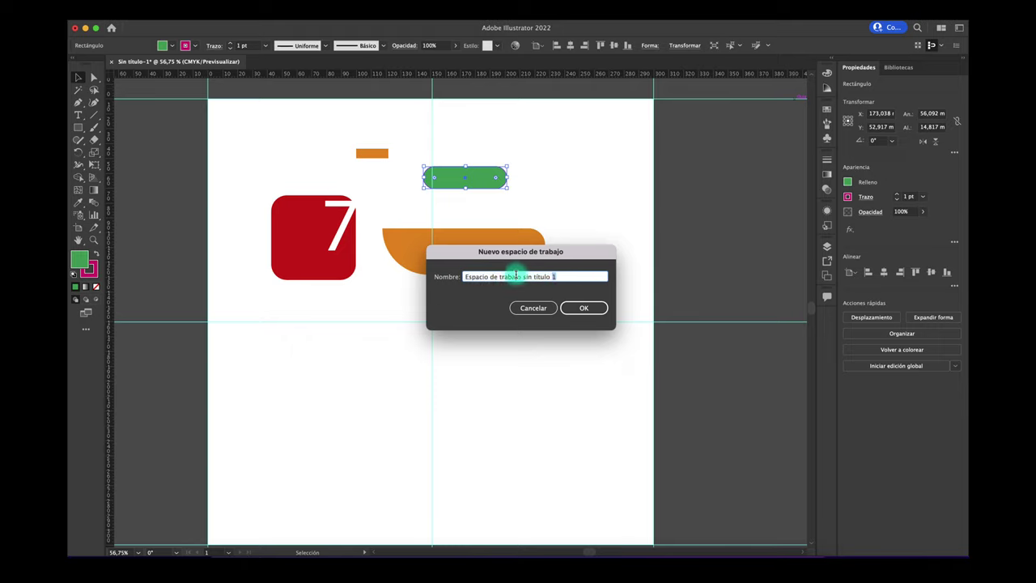
{"action": "left_click_drag", "start_coordinate": [515, 276], "coordinate": [431, 282]}
{"action": "type", "text": "ALONSO"}
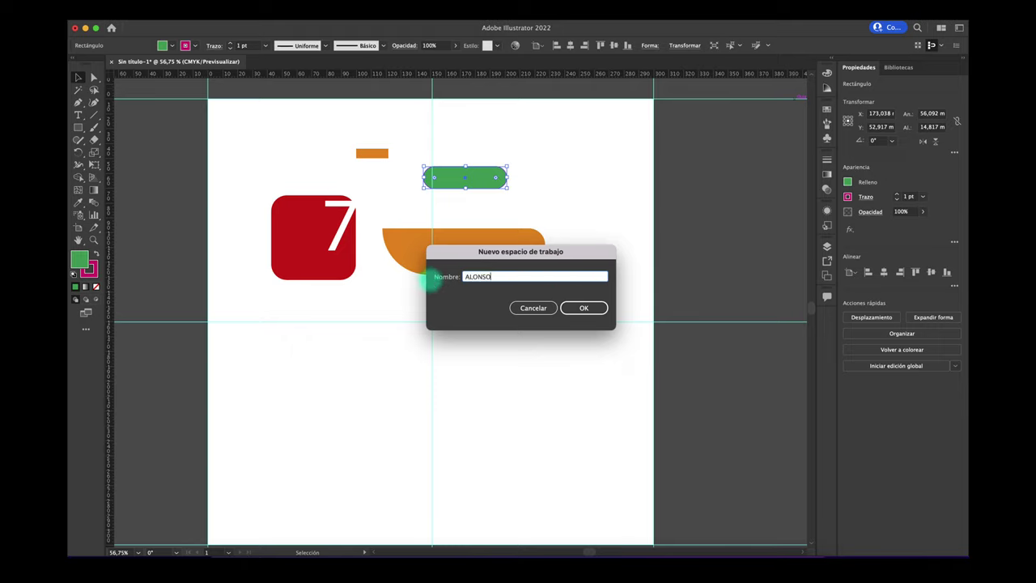
{"action": "left_click", "coordinate": [591, 307]}
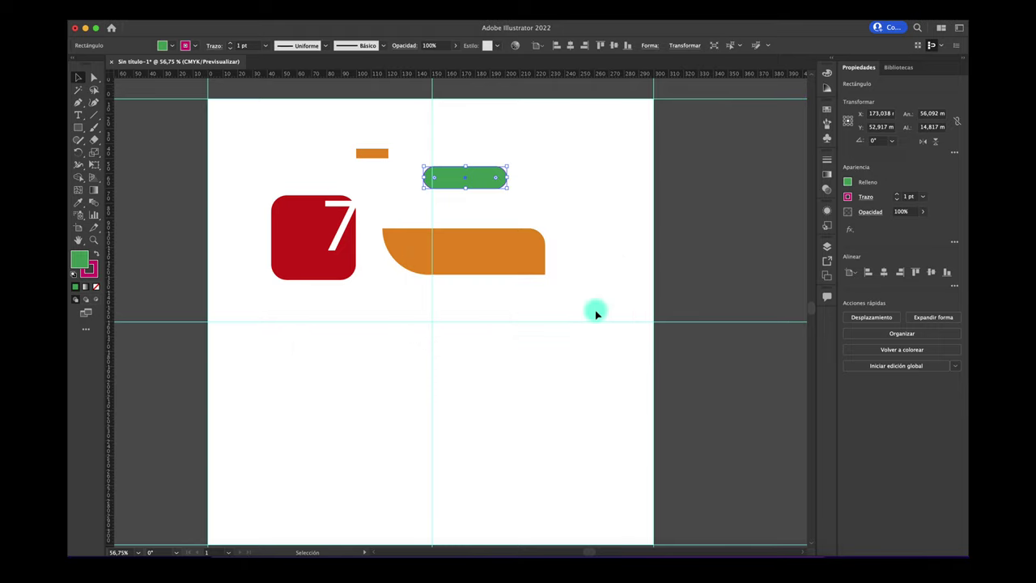
{"action": "left_click", "coordinate": [943, 27]}
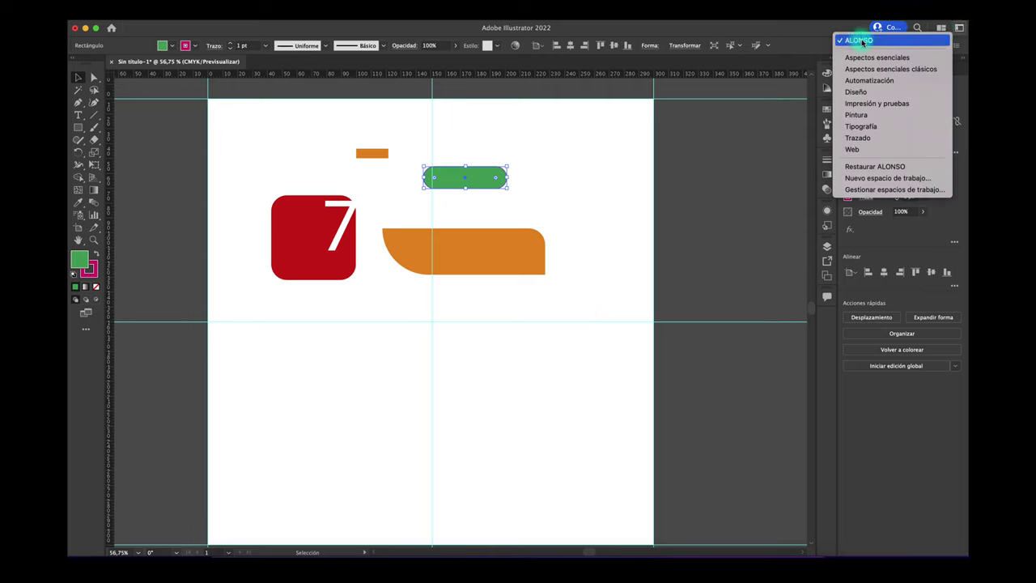
{"action": "left_click", "coordinate": [707, 183]}
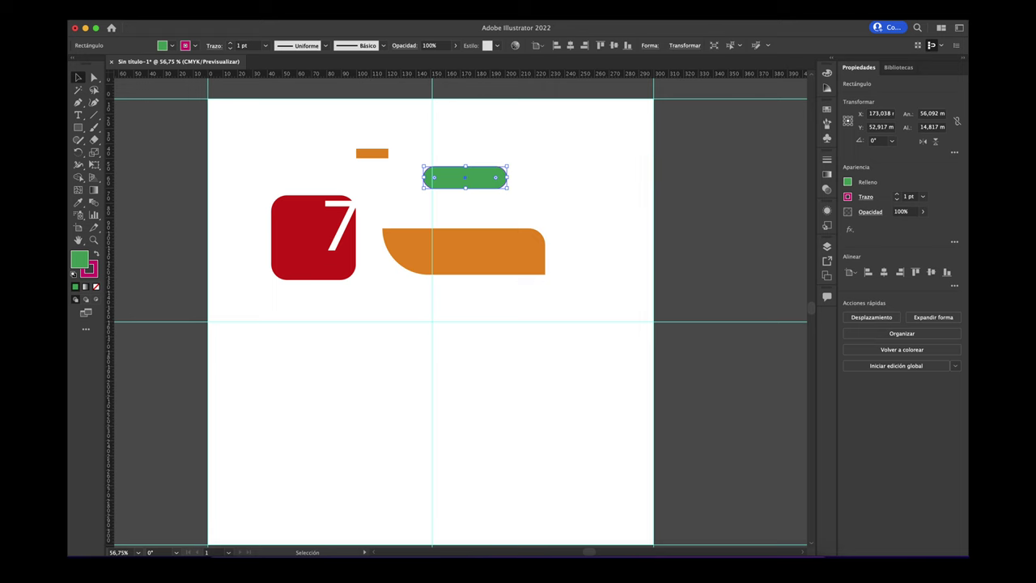
{"action": "left_click", "coordinate": [344, 10]}
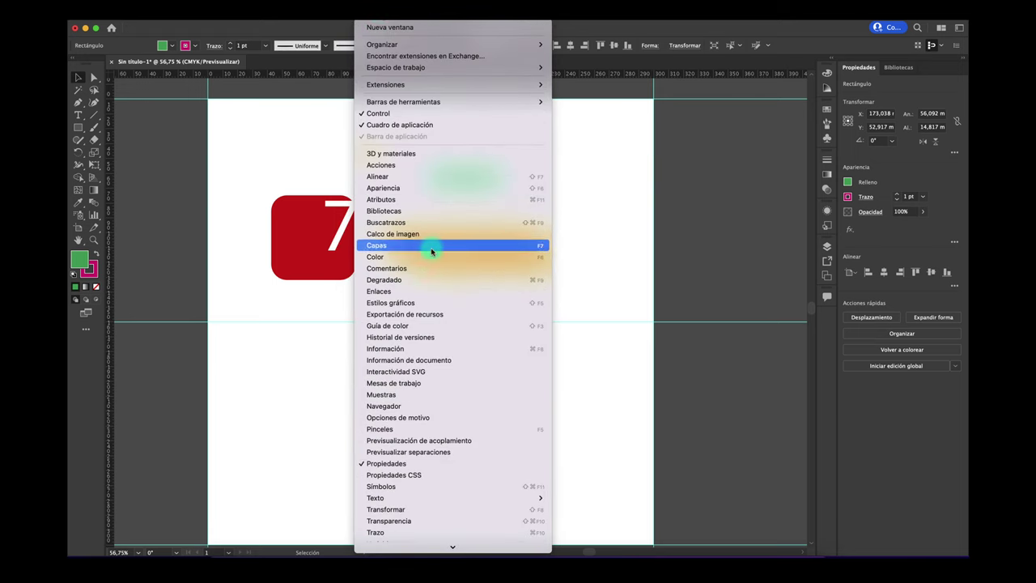
Step: Show the Color and Estilos gráficos panels, floating Color over the canvas
{"action": "left_click", "coordinate": [424, 256]}
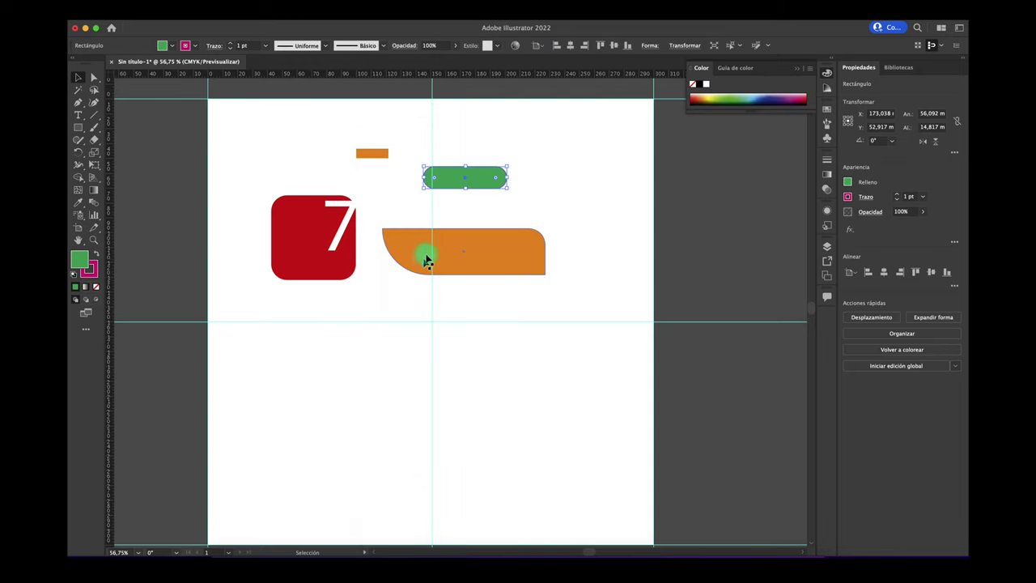
{"action": "left_click_drag", "start_coordinate": [772, 75], "coordinate": [672, 148]}
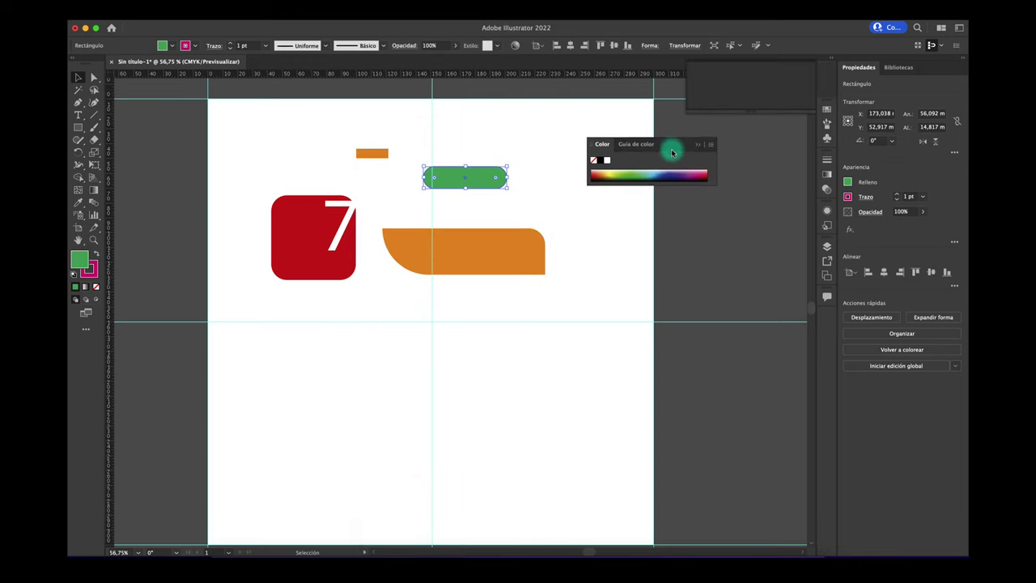
{"action": "left_click", "coordinate": [680, 220]}
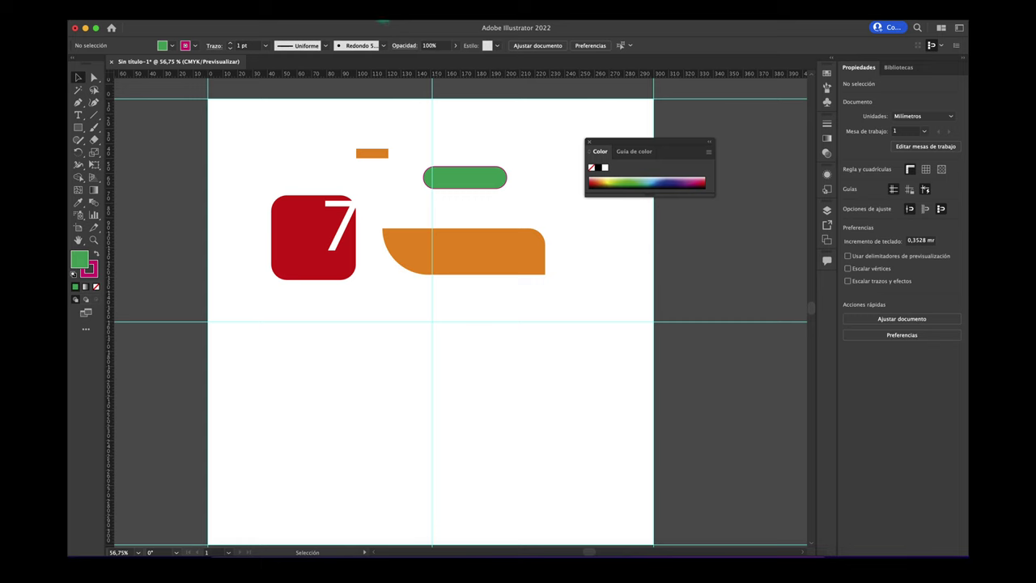
{"action": "left_click", "coordinate": [381, 23]}
{"action": "left_click", "coordinate": [408, 303]}
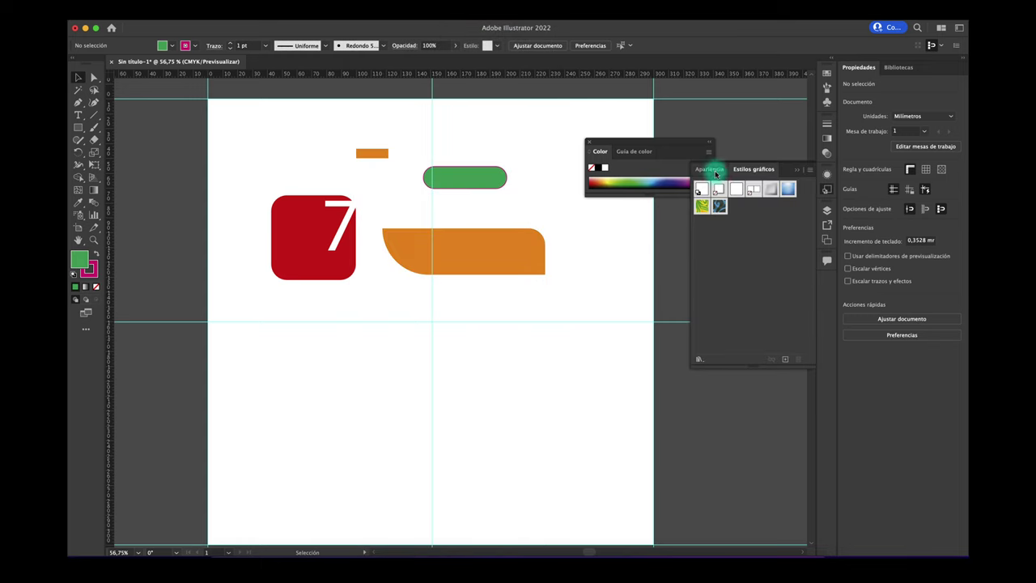
Step: Dock Apariencia, Estilos gráficos, Color and Guía de color into one floating panel group
{"action": "mouse_move", "coordinate": [709, 169]}
{"action": "left_mouse_down"}
{"action": "mouse_move", "coordinate": [597, 269]}
{"action": "mouse_move", "coordinate": [243, 296]}
{"action": "left_mouse_up"}
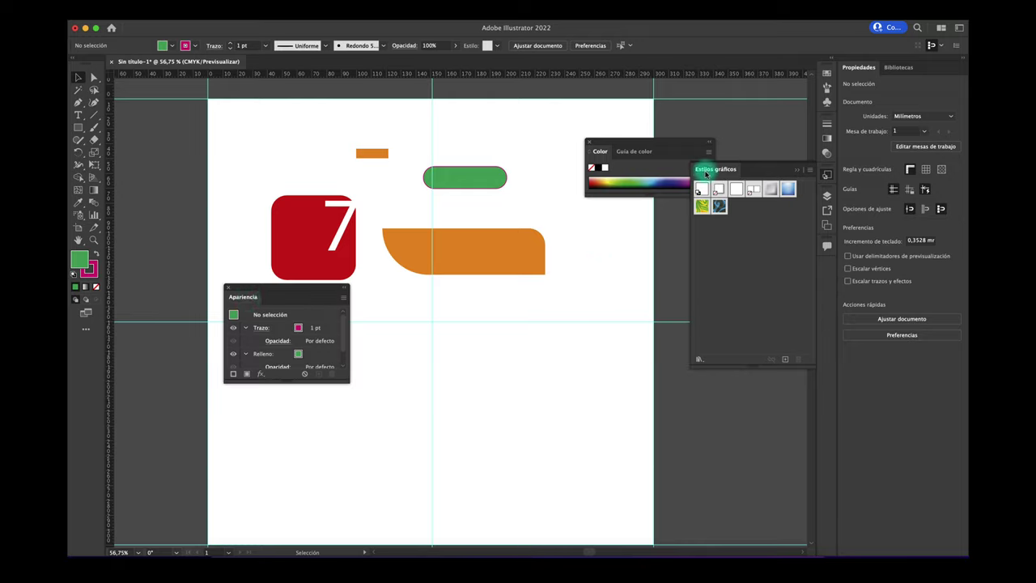
{"action": "left_click_drag", "start_coordinate": [742, 169], "coordinate": [428, 313]}
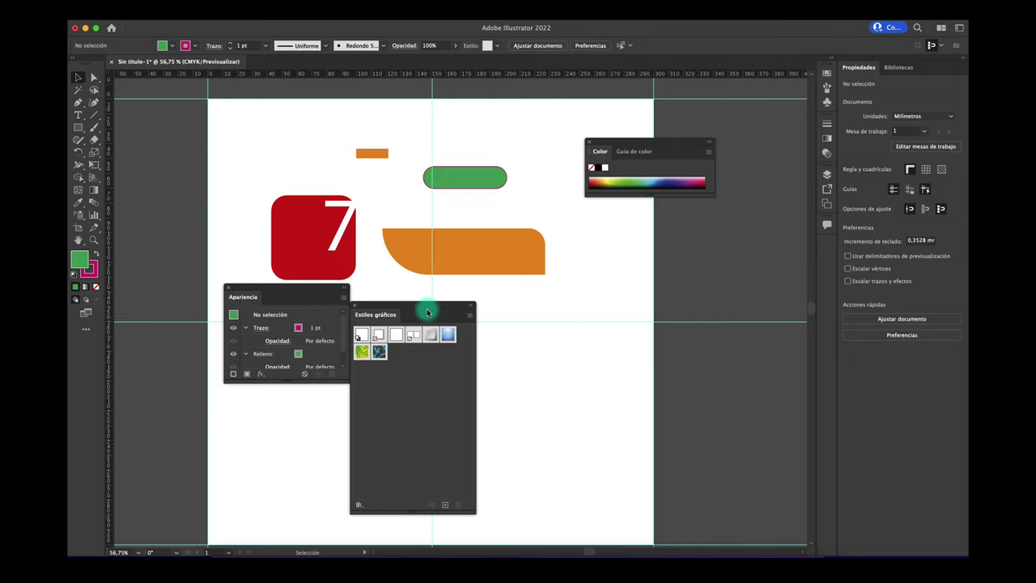
{"action": "left_click_drag", "start_coordinate": [428, 313], "coordinate": [354, 307]}
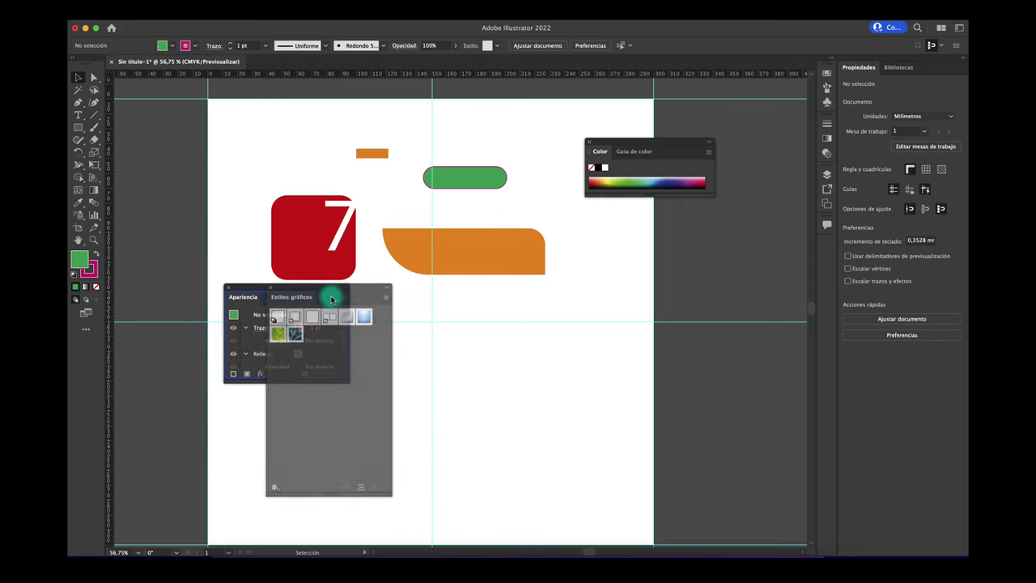
{"action": "left_click_drag", "start_coordinate": [353, 308], "coordinate": [330, 294]}
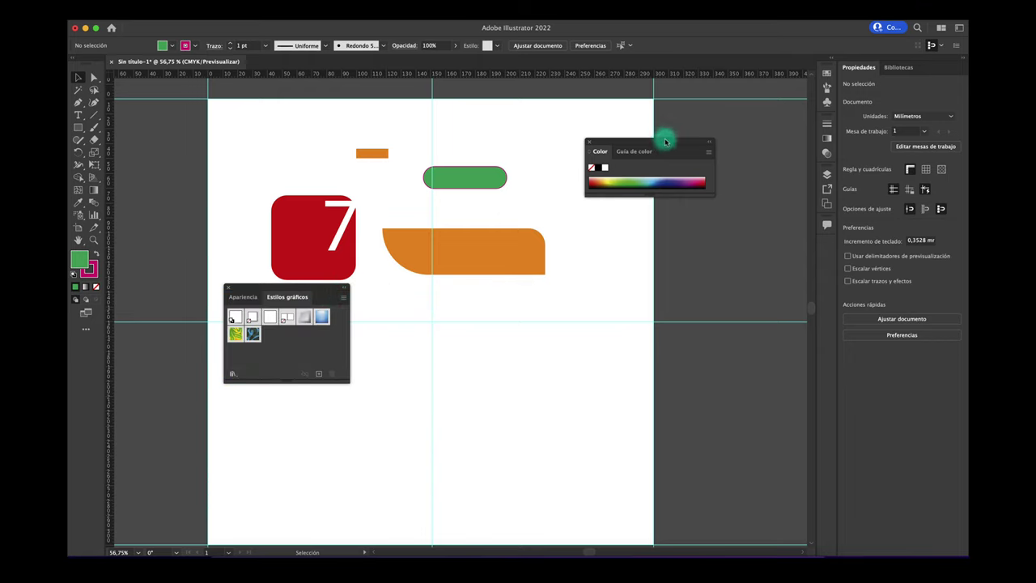
{"action": "mouse_move", "coordinate": [665, 140]}
{"action": "left_mouse_down"}
{"action": "mouse_move", "coordinate": [332, 295]}
{"action": "mouse_move", "coordinate": [245, 312]}
{"action": "left_mouse_up"}
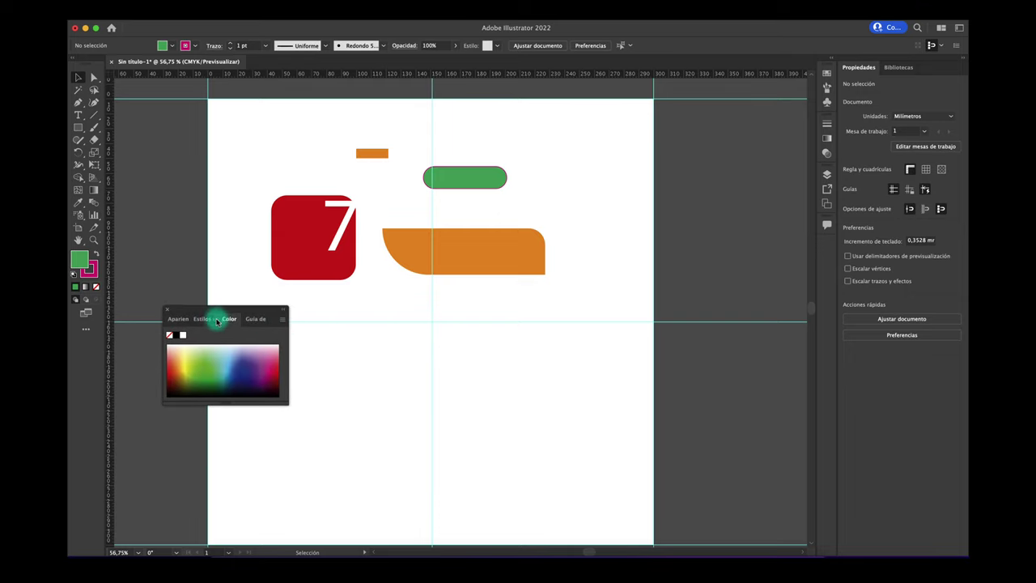
{"action": "left_click", "coordinate": [177, 318]}
{"action": "left_click", "coordinate": [208, 318]}
{"action": "left_click", "coordinate": [239, 319]}
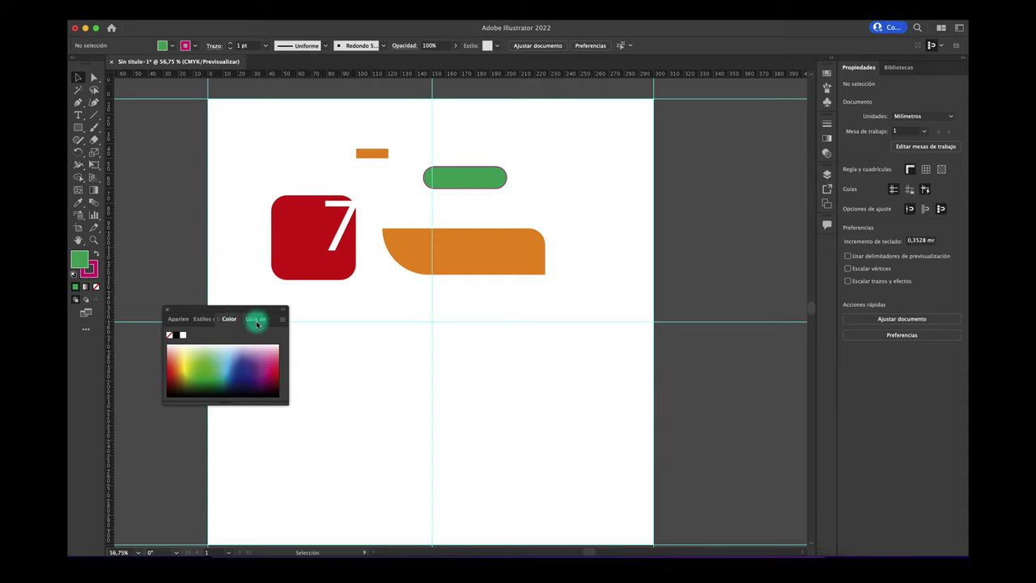
{"action": "left_click", "coordinate": [366, 395]}
{"action": "left_click", "coordinate": [171, 319]}
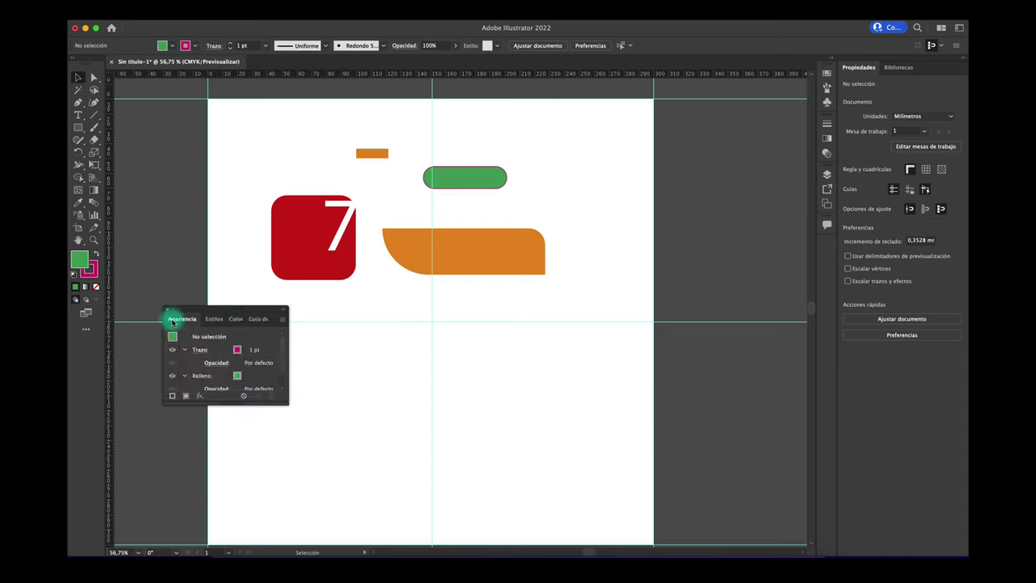
{"action": "left_click", "coordinate": [941, 28]}
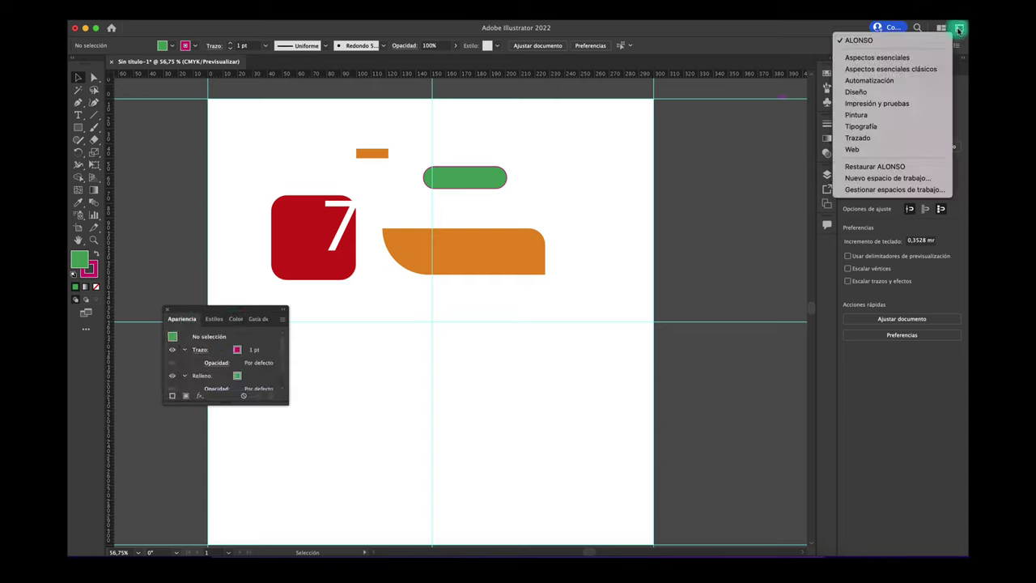
{"action": "left_click", "coordinate": [874, 94]}
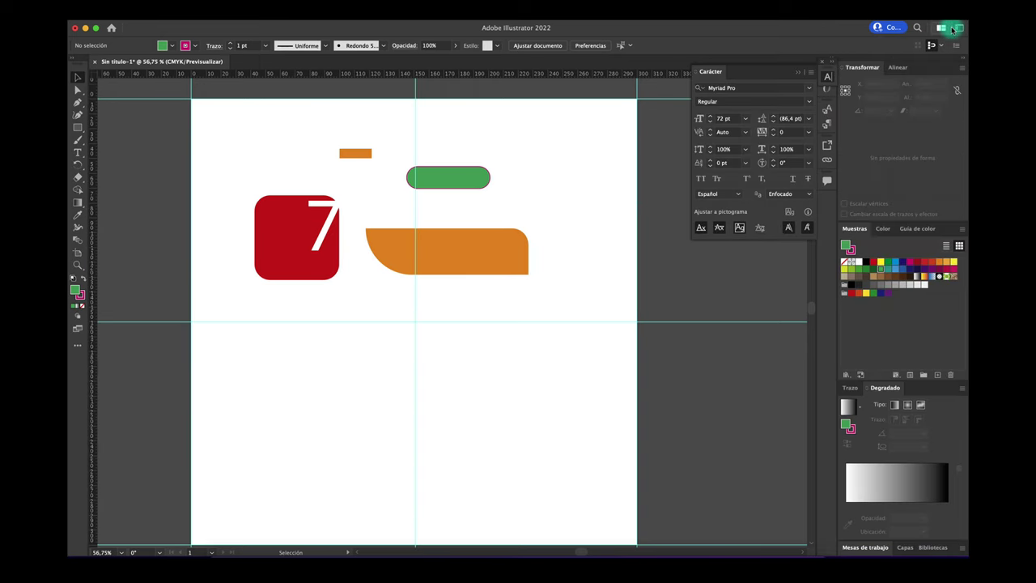
{"action": "left_click", "coordinate": [960, 28]}
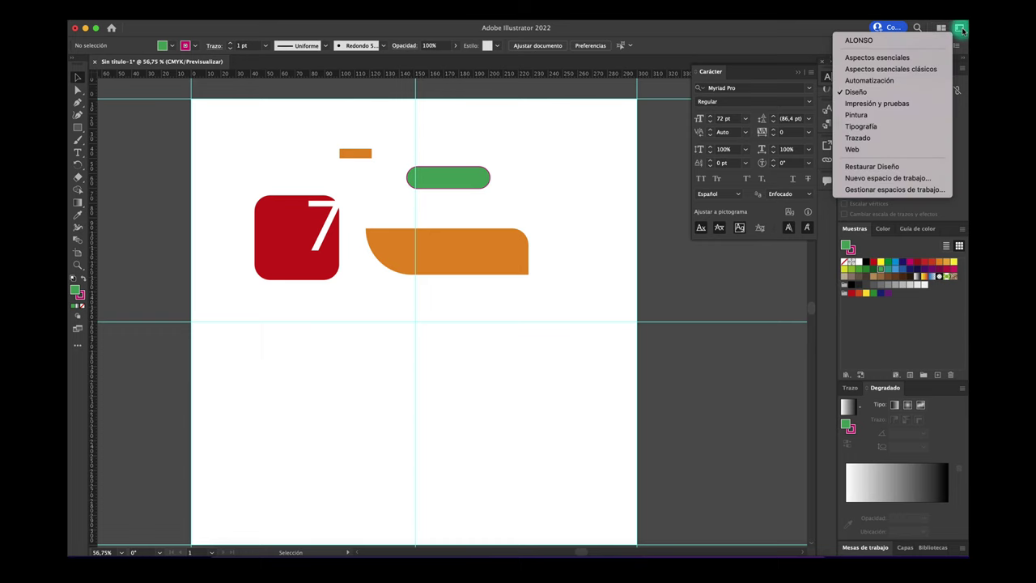
{"action": "left_click", "coordinate": [889, 42]}
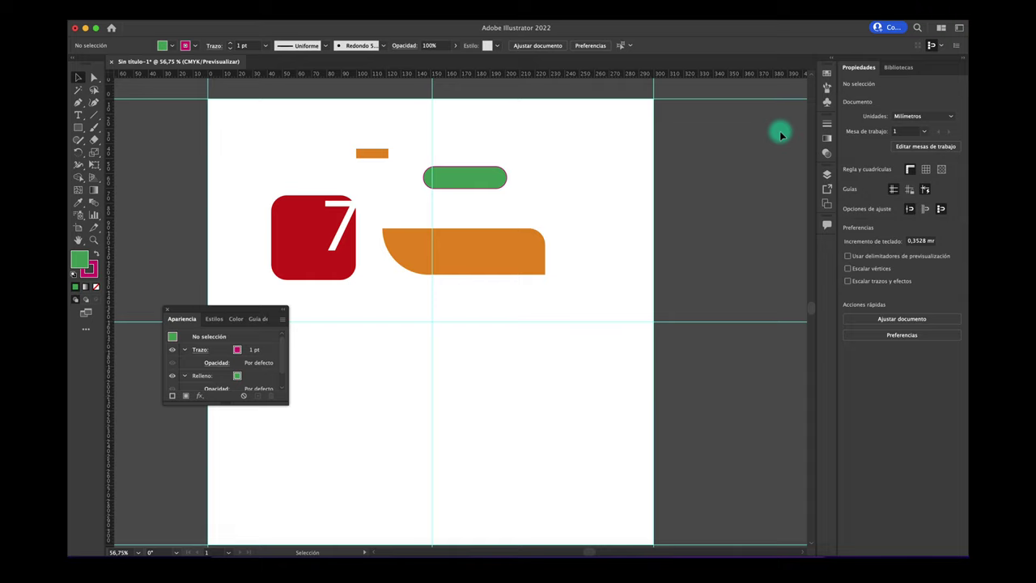
{"action": "left_click", "coordinate": [960, 28]}
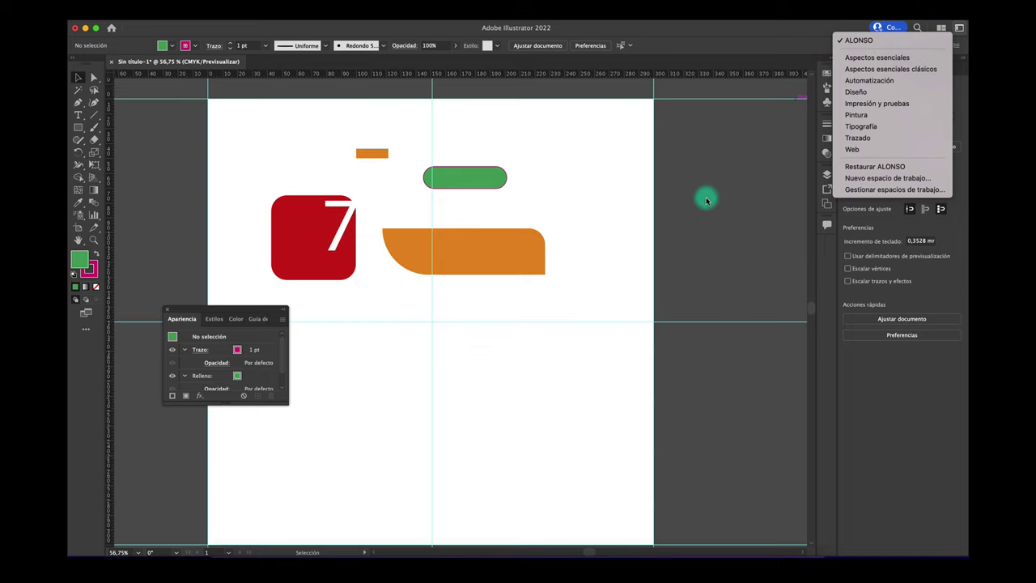
{"action": "left_click", "coordinate": [706, 200]}
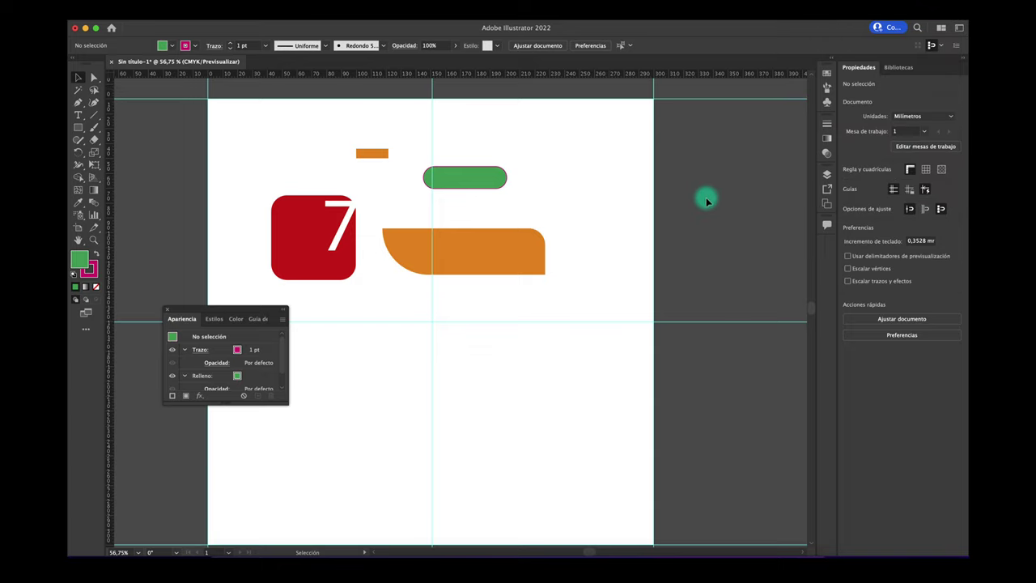
{"action": "left_click", "coordinate": [960, 29]}
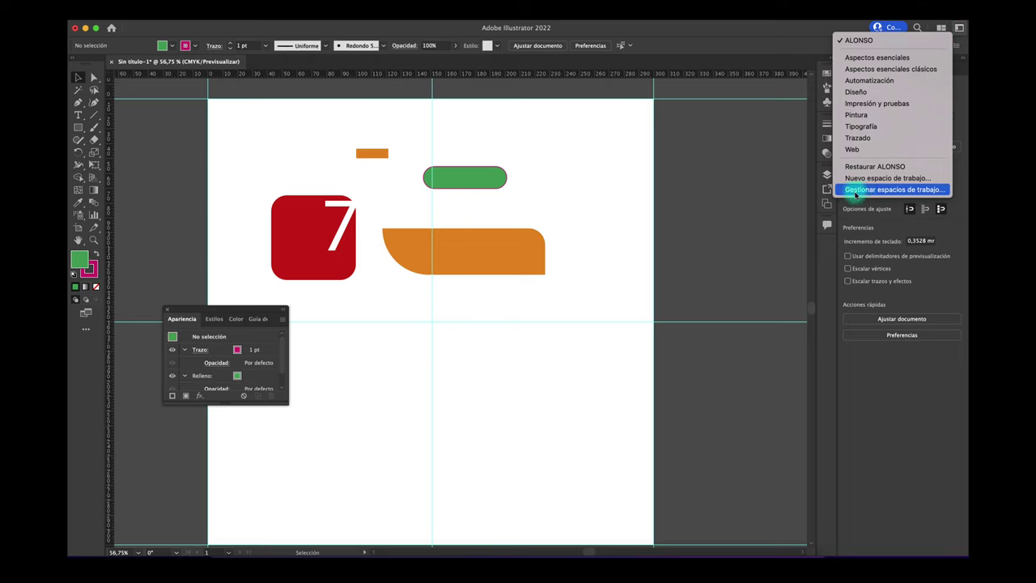
{"action": "left_click", "coordinate": [729, 208]}
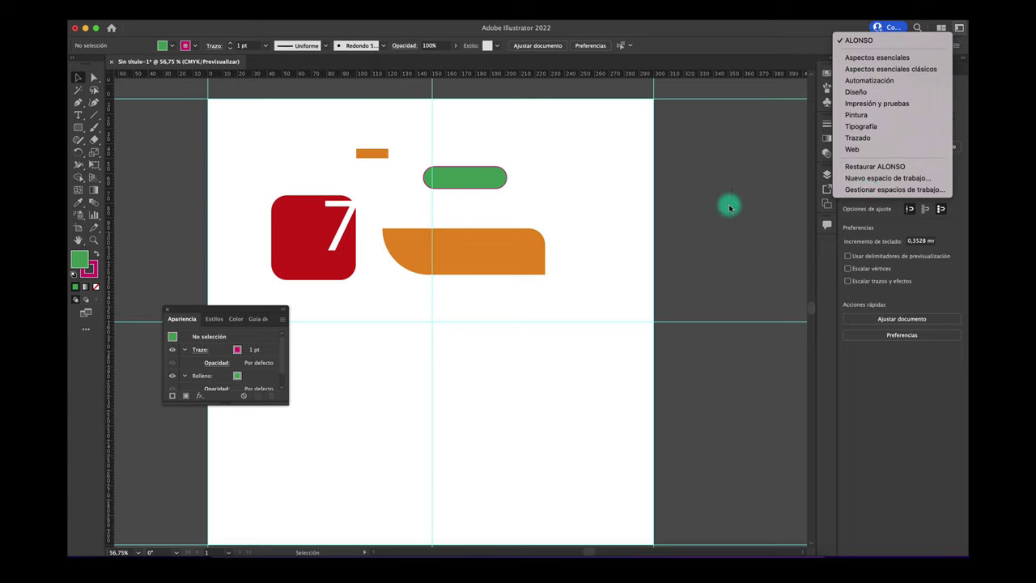
{"action": "left_click", "coordinate": [712, 208]}
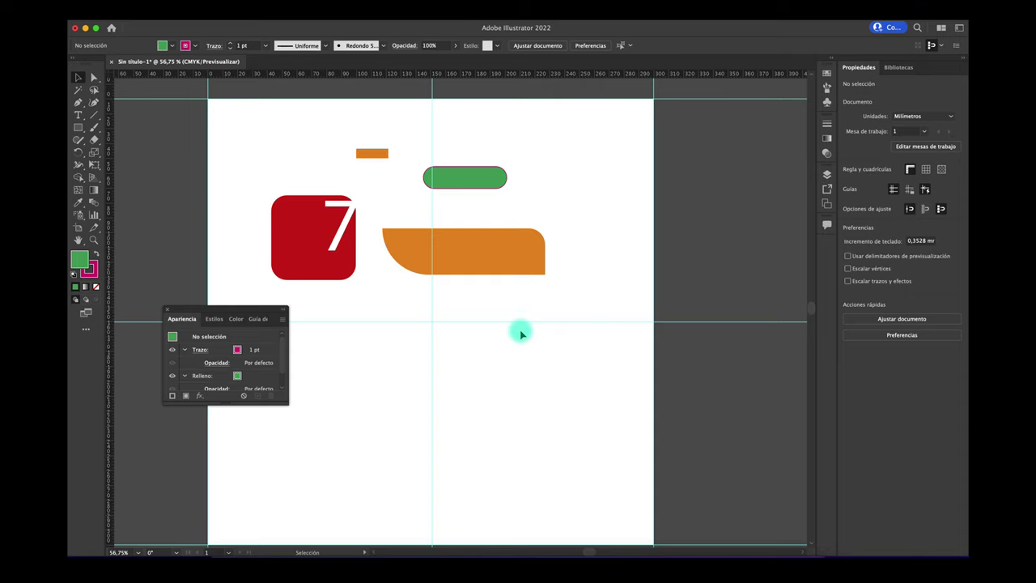
{"action": "scroll", "coordinate": [520, 330], "scroll_direction": "left", "scroll_amount": 3}
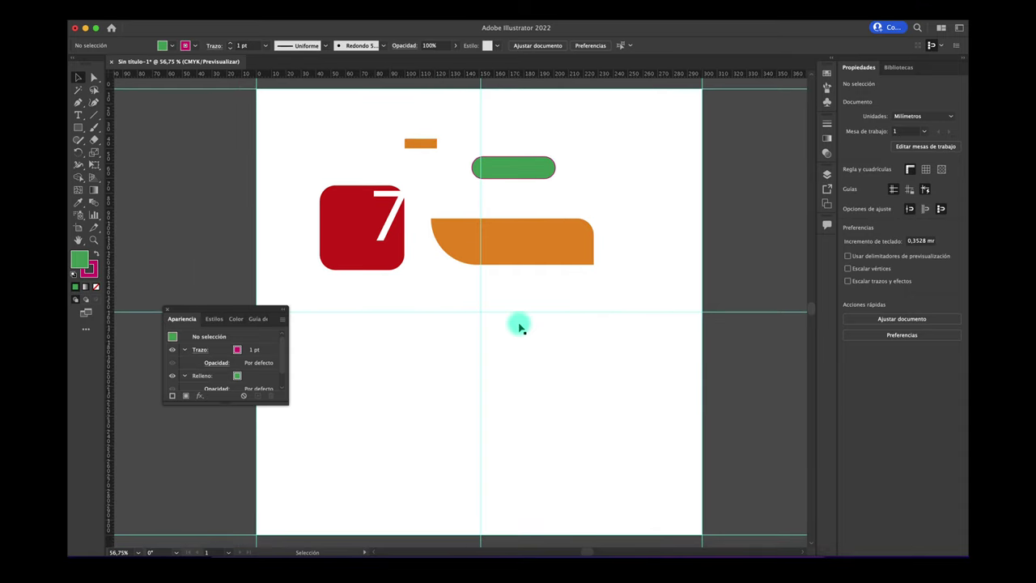